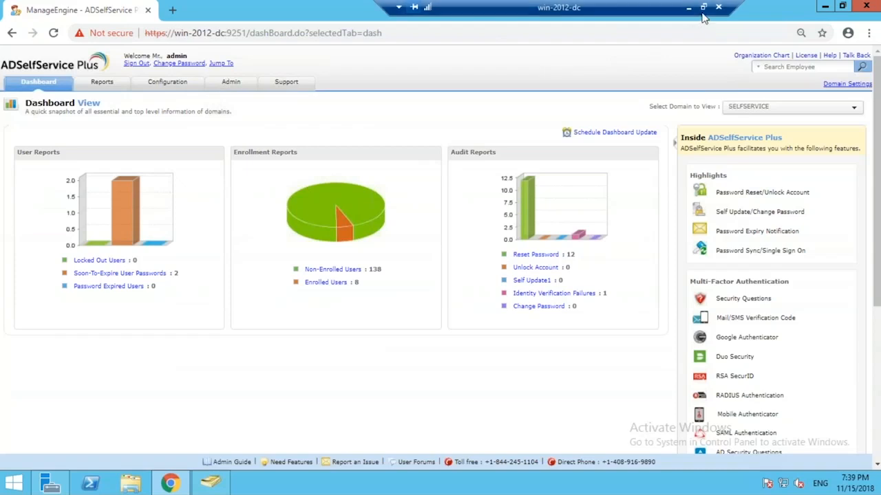
pyautogui.click(687, 10)
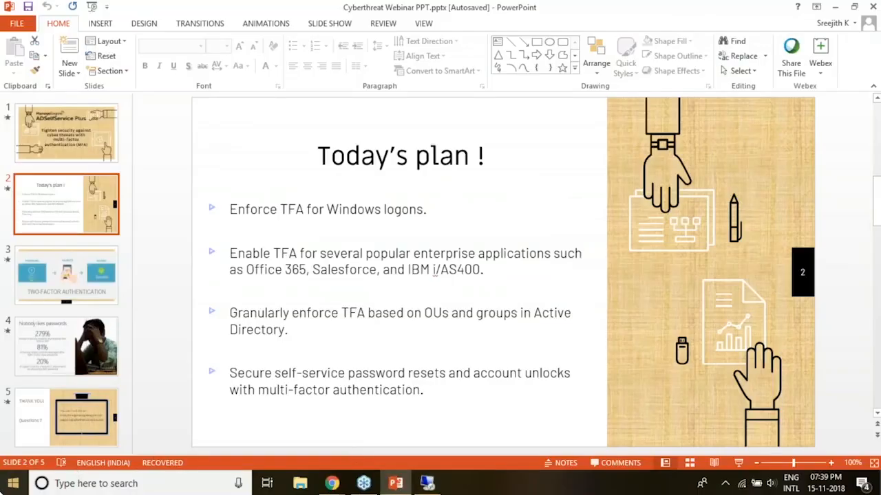
pyautogui.press('super')
pyautogui.write('re')
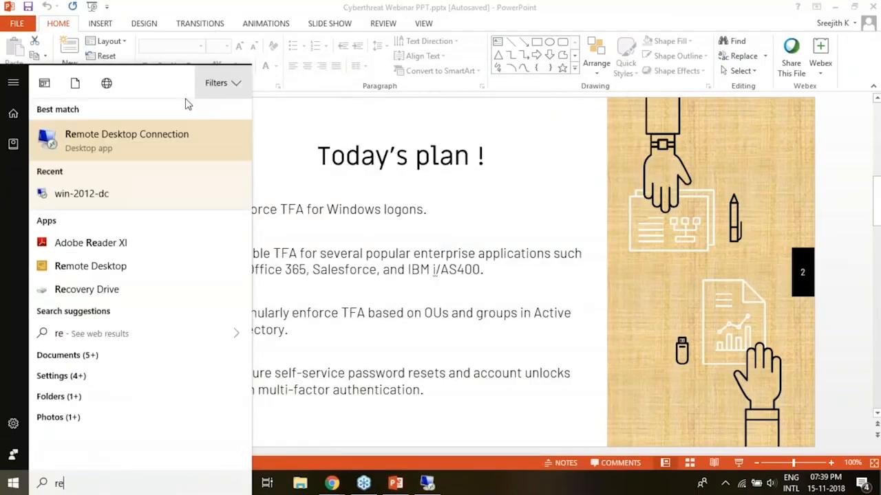
pyautogui.press('Return')
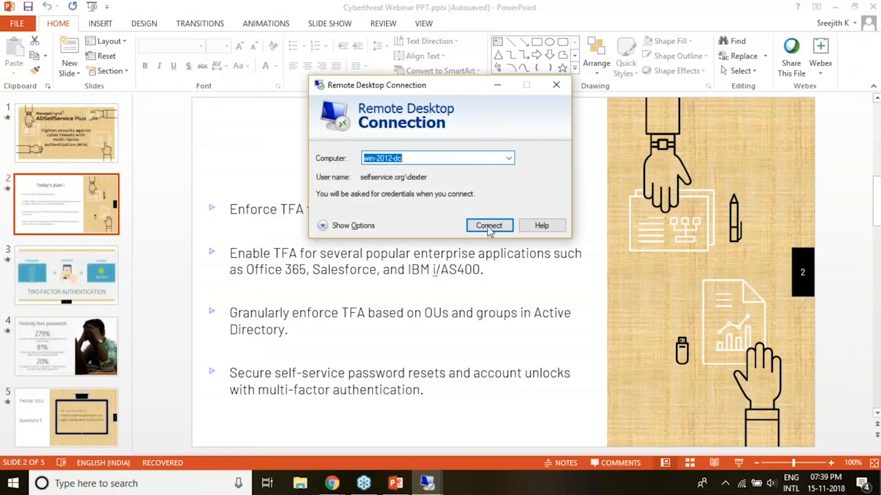
pyautogui.click(490, 225)
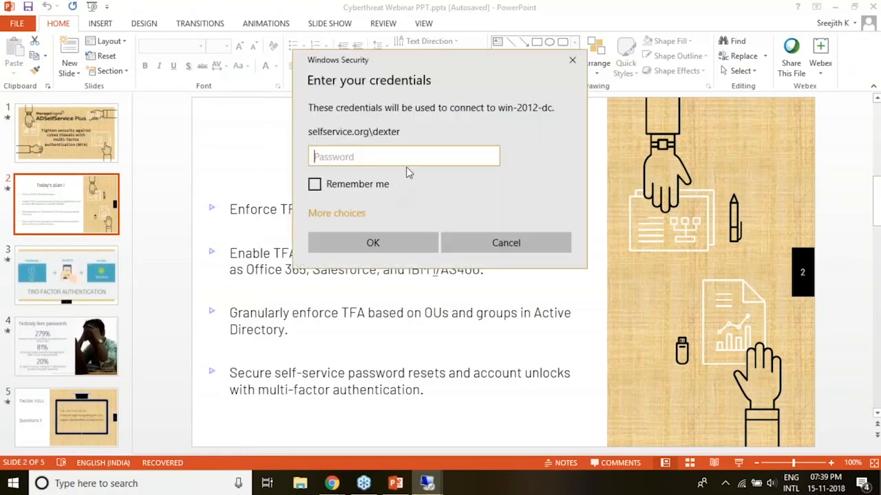
pyautogui.write('••••••••••••')
pyautogui.click(395, 240)
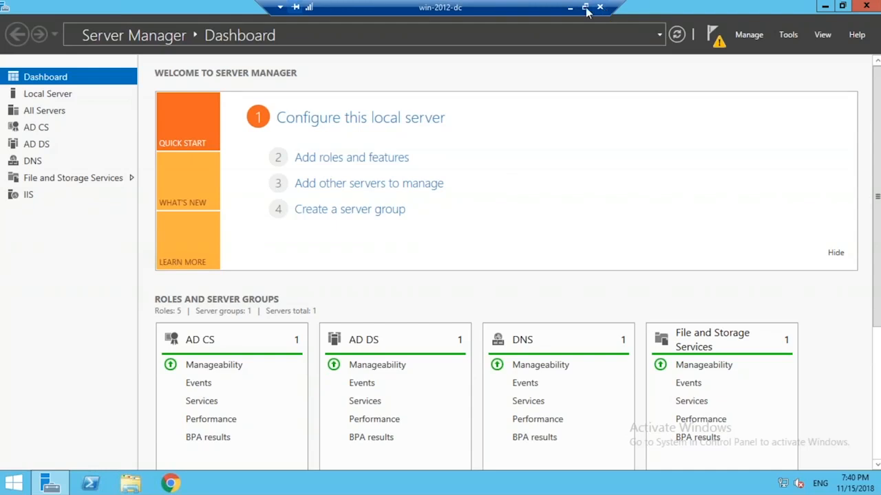
pyautogui.click(600, 6)
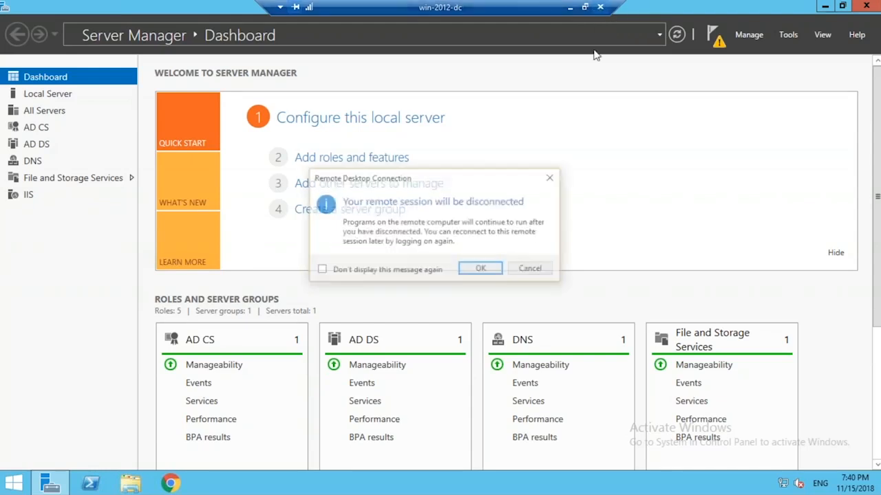
pyautogui.click(487, 269)
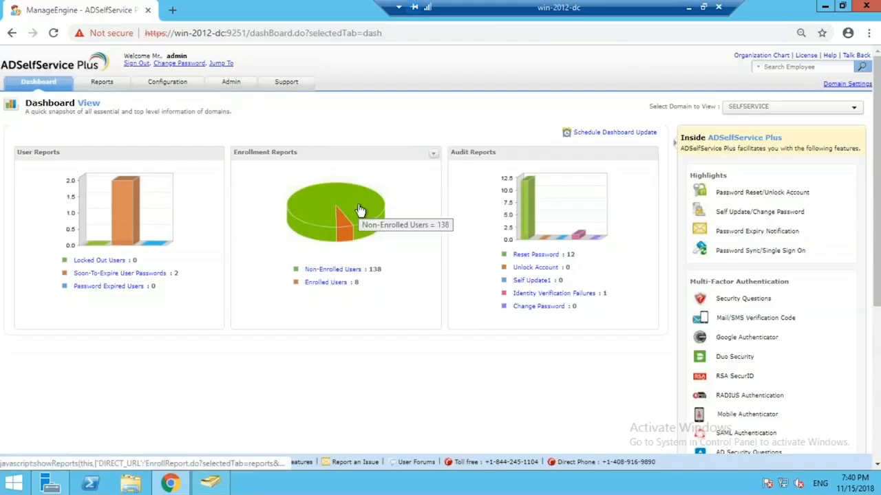
# Go to the Policy Configuration page listing the seven self-service policies, including ADAP, HR, Finance and Admin.
pyautogui.moveTo(571, 7); pyautogui.dragTo(478, 16)
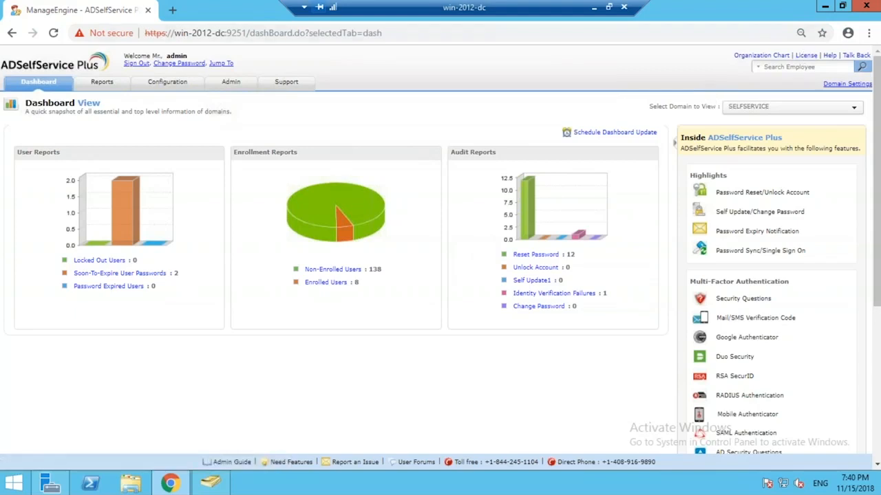
pyautogui.moveTo(187, 57); pyautogui.dragTo(164, 55)
pyautogui.click(675, 78)
pyautogui.click(158, 83)
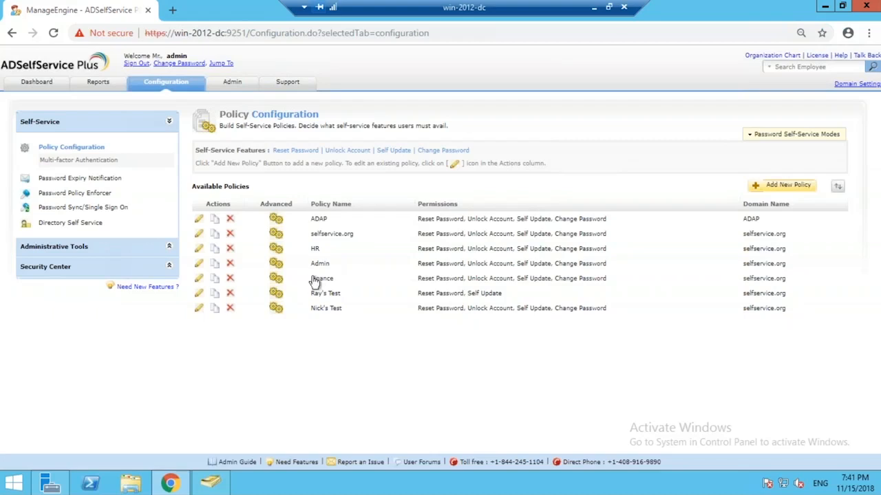
# Edit the HR policy, check its OUs, and highlight its four enabled features, including Self Update.
pyautogui.click(198, 249)
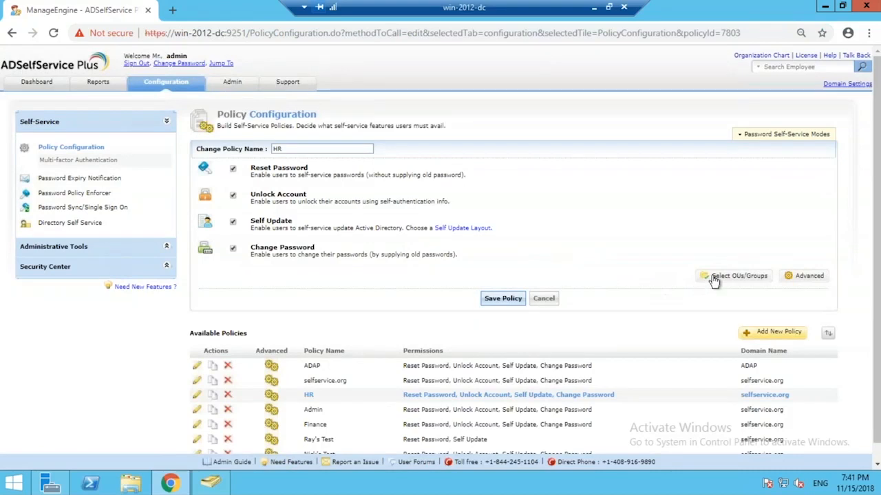
pyautogui.click(713, 276)
pyautogui.moveTo(299, 172); pyautogui.dragTo(320, 273)
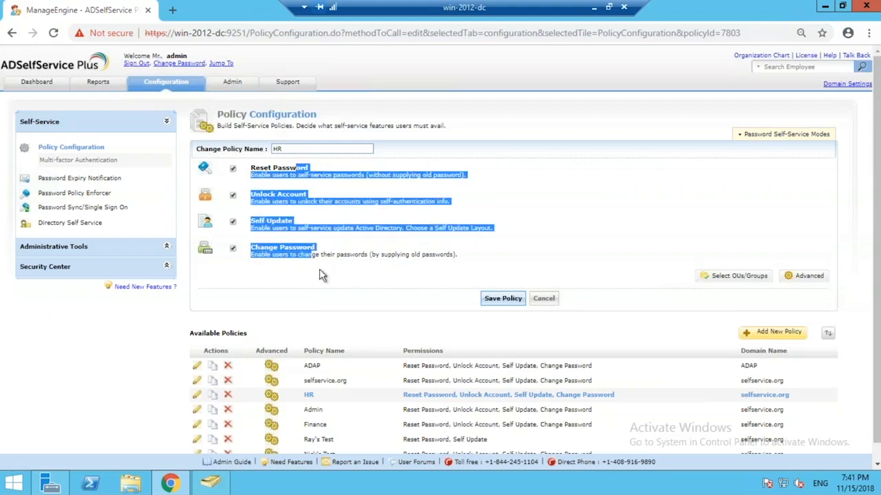
pyautogui.click(321, 274)
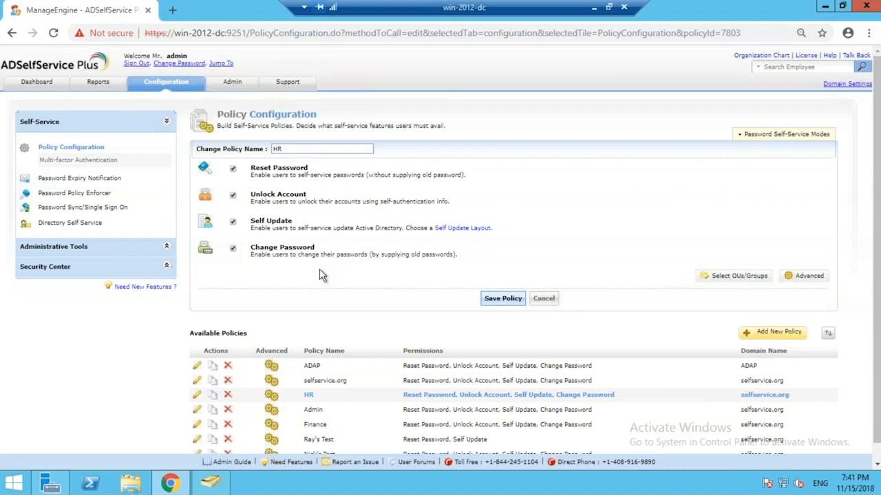
pyautogui.moveTo(295, 222); pyautogui.dragTo(252, 231)
pyautogui.click(252, 232)
pyautogui.doubleClick(253, 224)
pyautogui.click(320, 291)
# View the HR policy's OUs, then review Admin, Finance and HR OU users in ADUC before minimizing it.
pyautogui.click(733, 283)
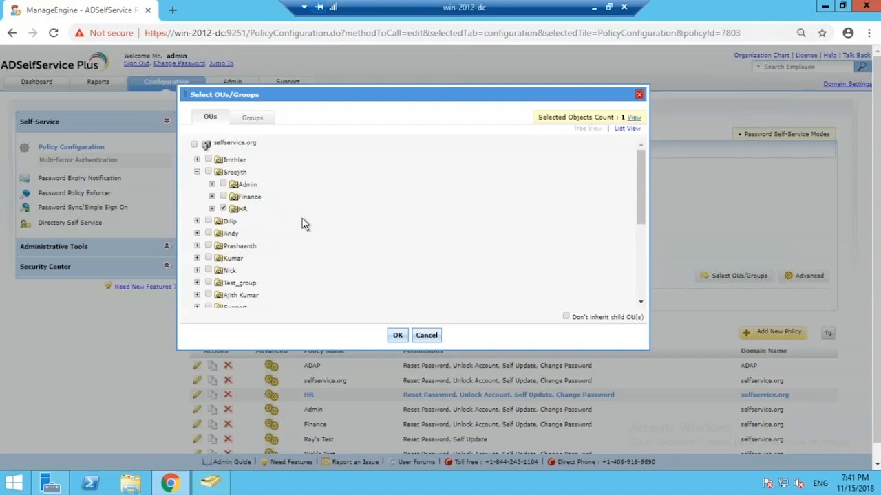
pyautogui.click(211, 483)
pyautogui.scroll(-2, 389, 303)
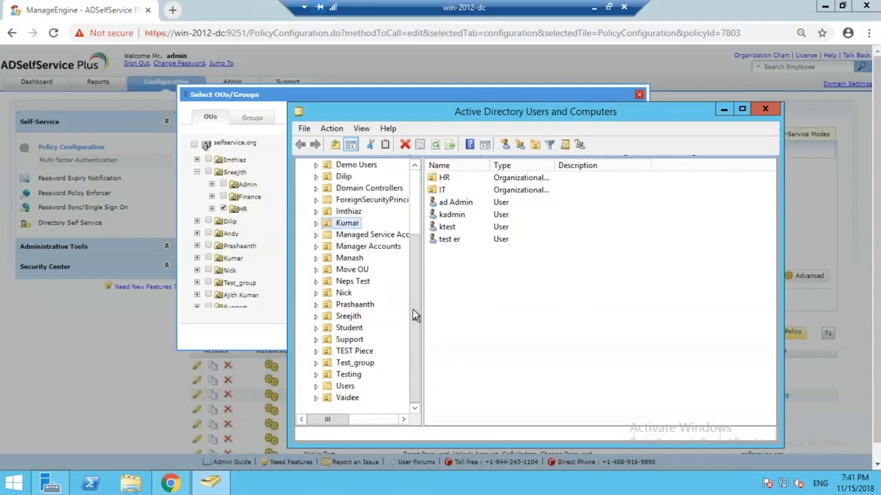
pyautogui.click(316, 316)
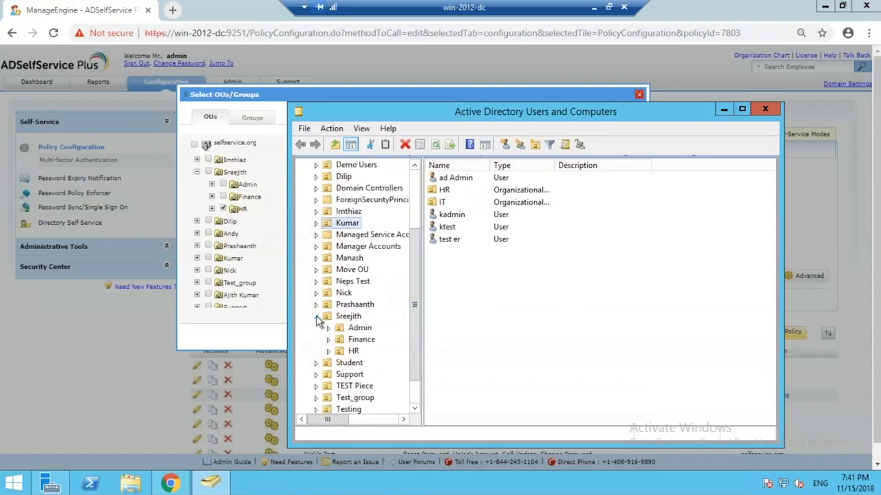
pyautogui.click(359, 329)
pyautogui.click(371, 342)
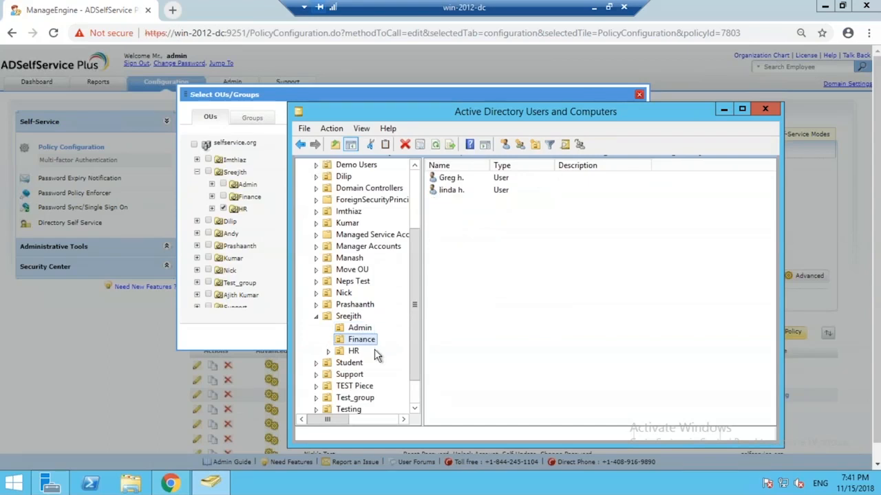
pyautogui.click(365, 351)
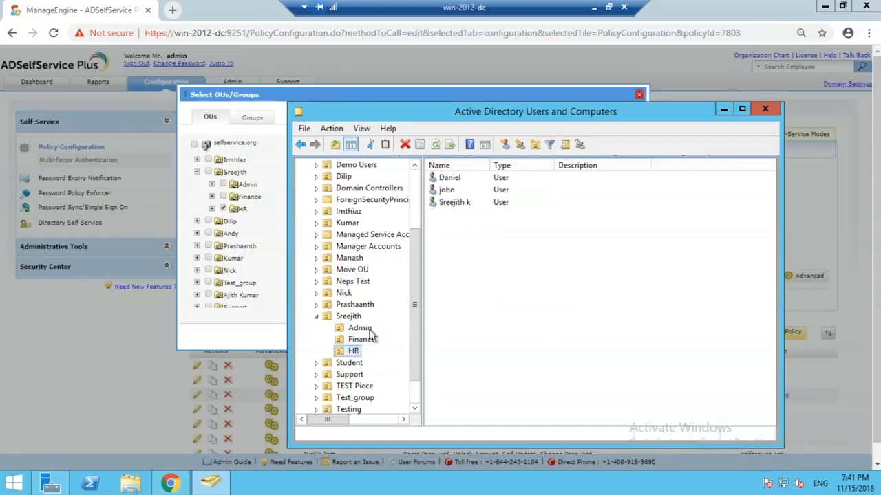
pyautogui.click(369, 331)
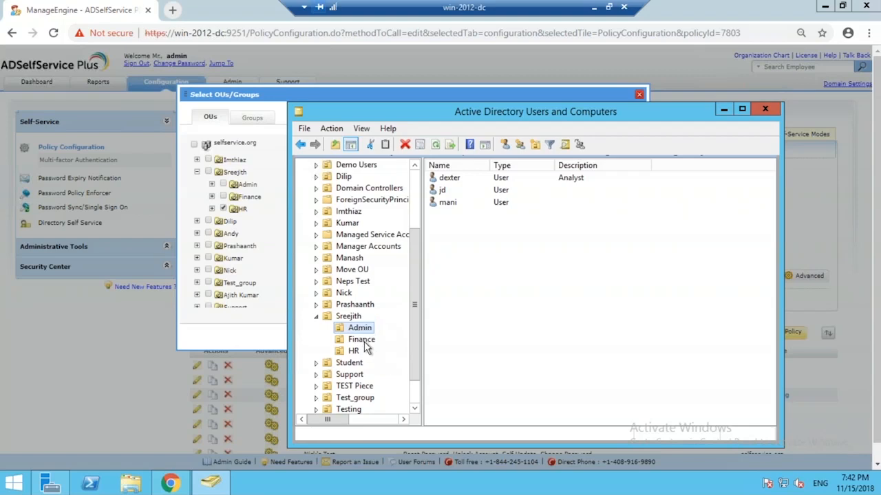
pyautogui.click(718, 114)
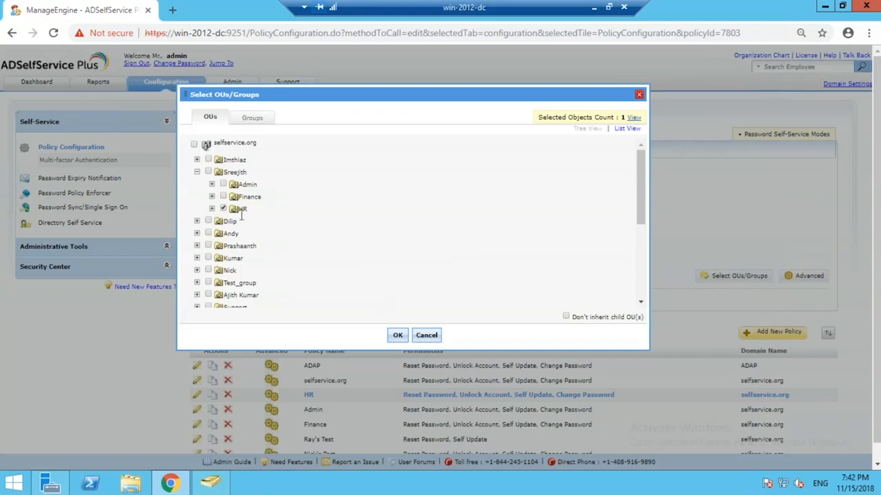
# Close the OU selection and open the HR policy's advanced login two-factor settings.
pyautogui.click(421, 334)
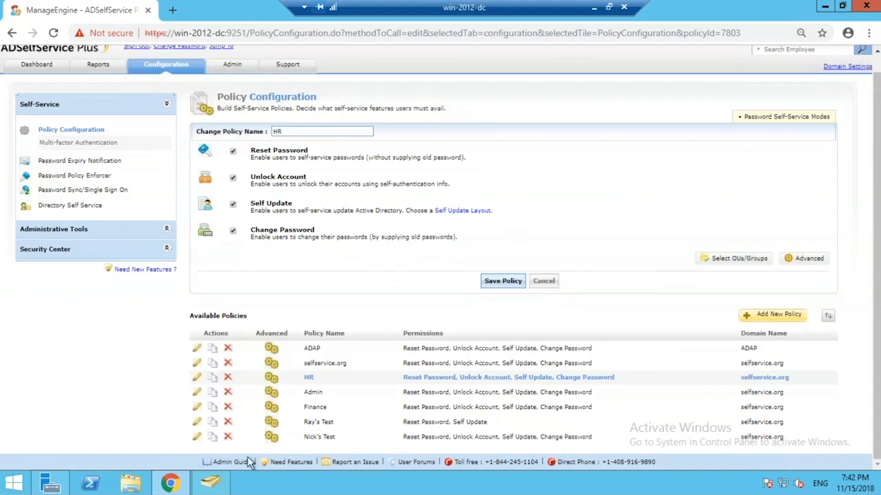
pyautogui.click(273, 381)
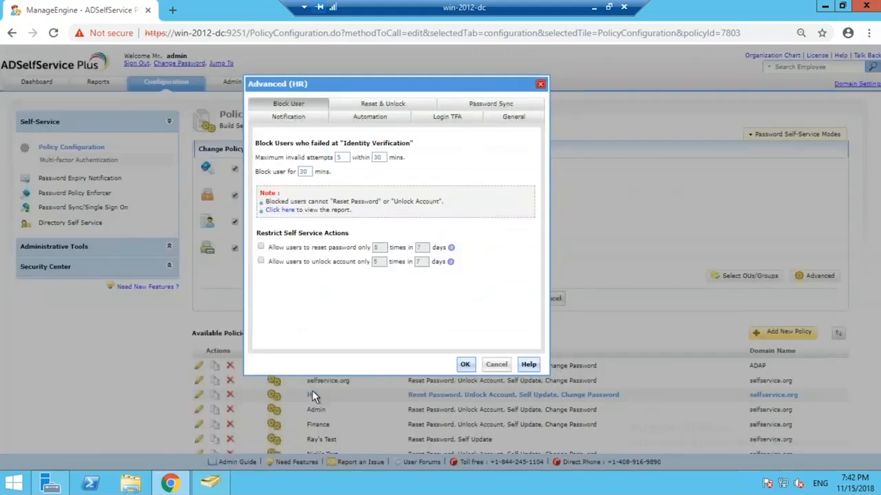
pyautogui.click(451, 121)
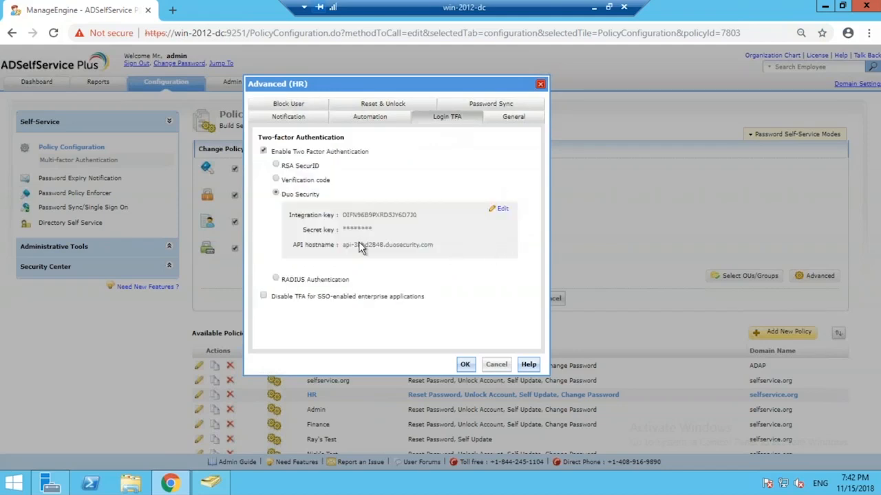
# Keep logon two-factor authentication on with Duo Security, close without saving, and minimize the remote session.
pyautogui.click(265, 153)
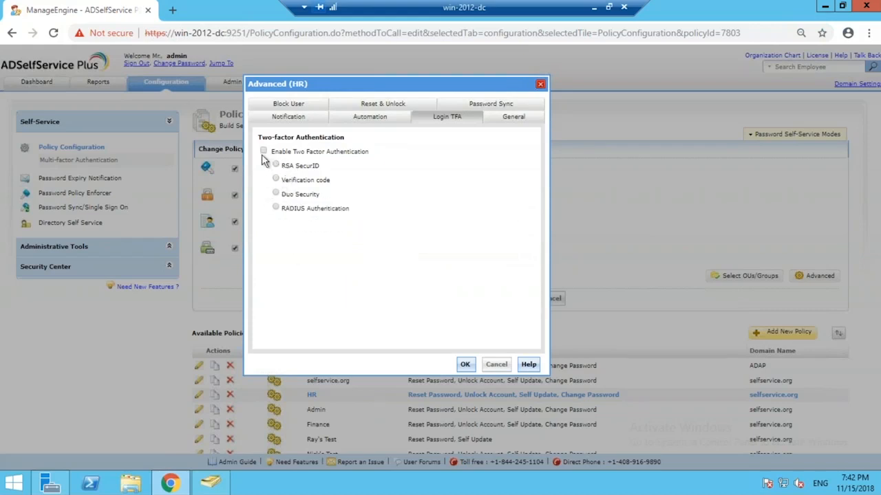
pyautogui.click(264, 153)
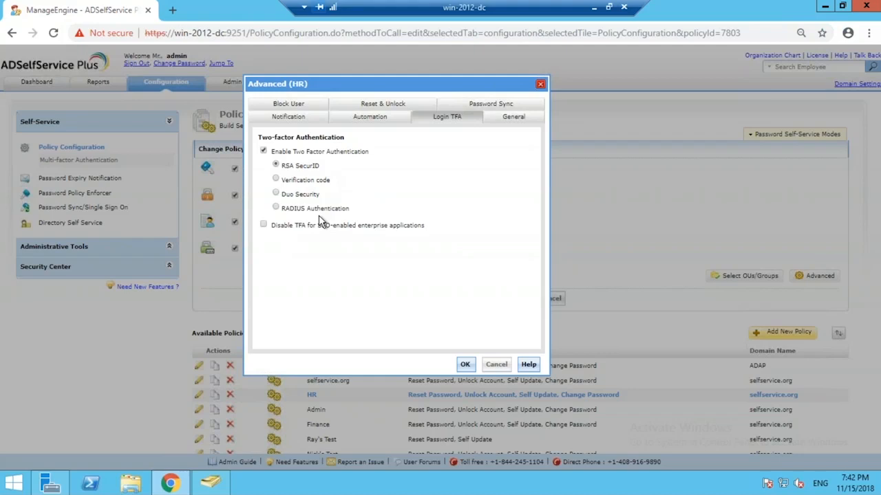
pyautogui.click(276, 194)
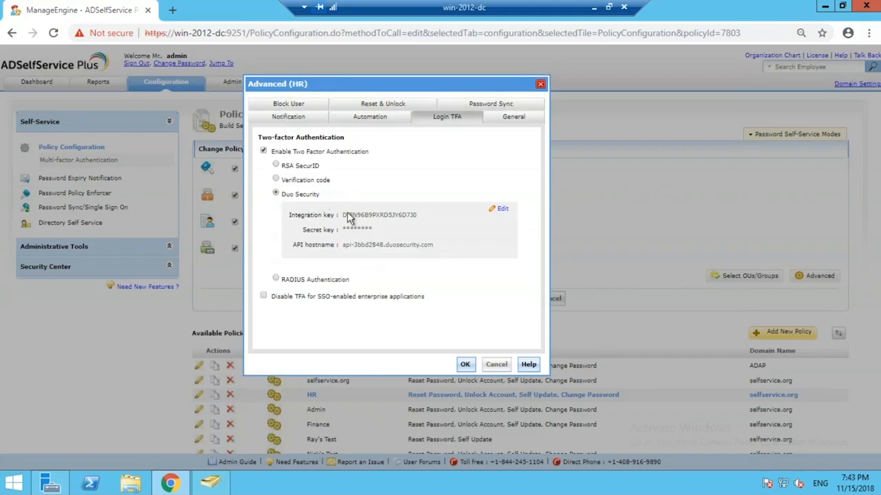
pyautogui.click(495, 366)
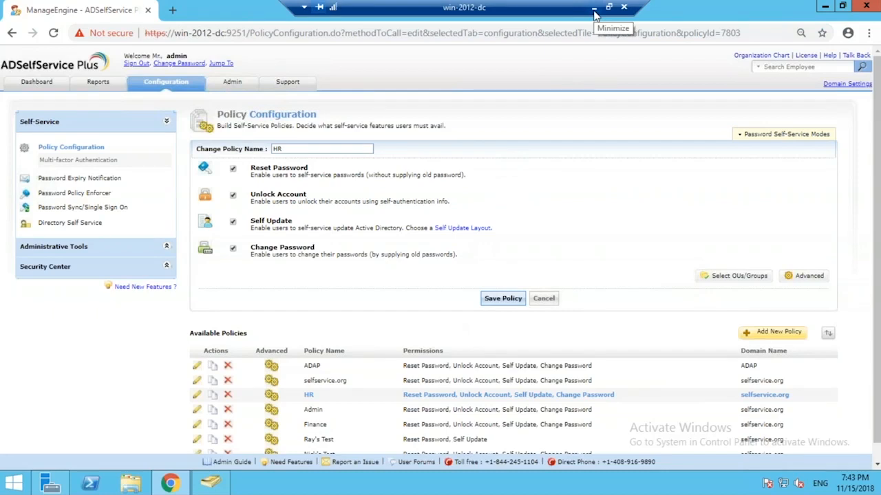
pyautogui.click(595, 12)
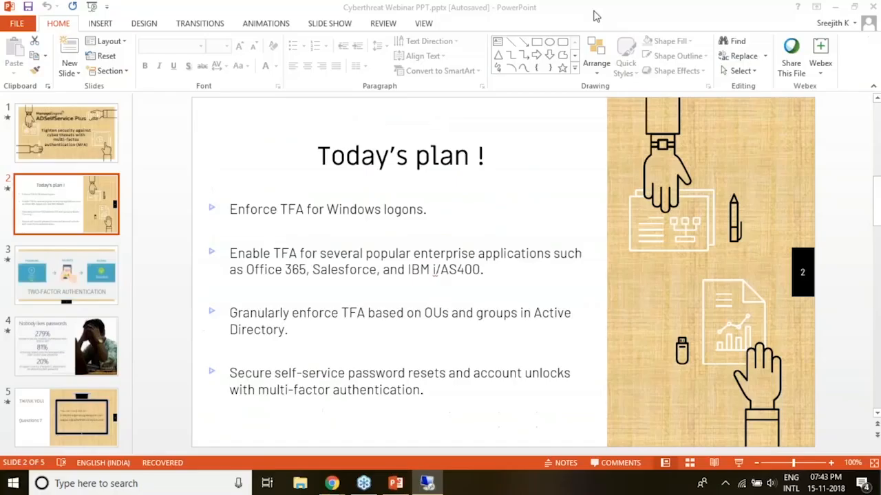
# Launch Remote Desktop Connection from a Start search for 're' and connect to win-2012-dc.
pyautogui.click(12, 483)
pyautogui.write('re')
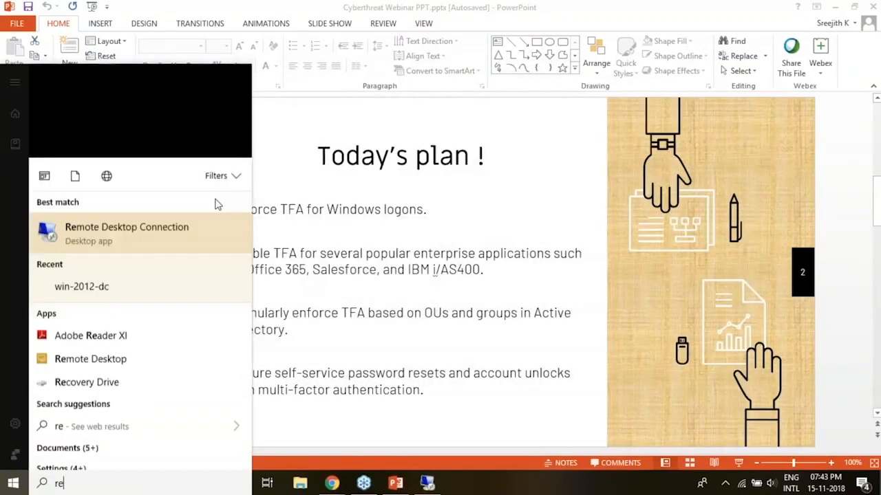
pyautogui.click(142, 150)
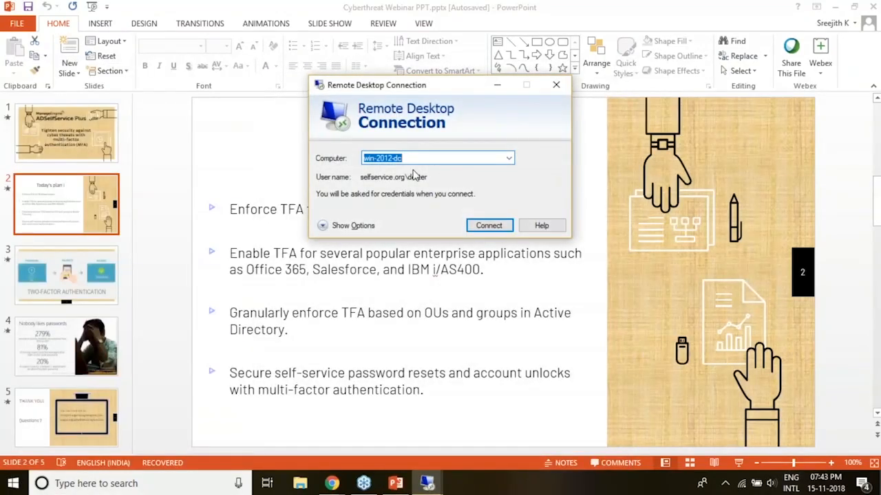
pyautogui.click(492, 227)
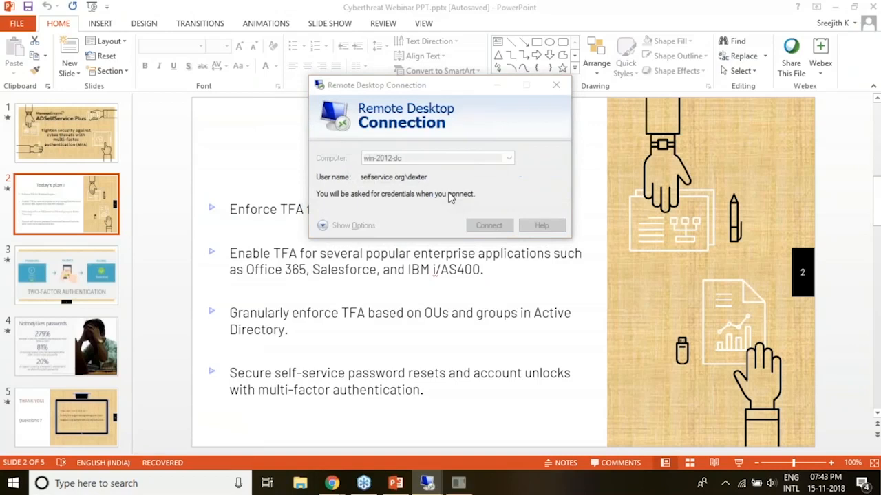
# Choose to use a different account and enter its user name and password.
pyautogui.click(354, 221)
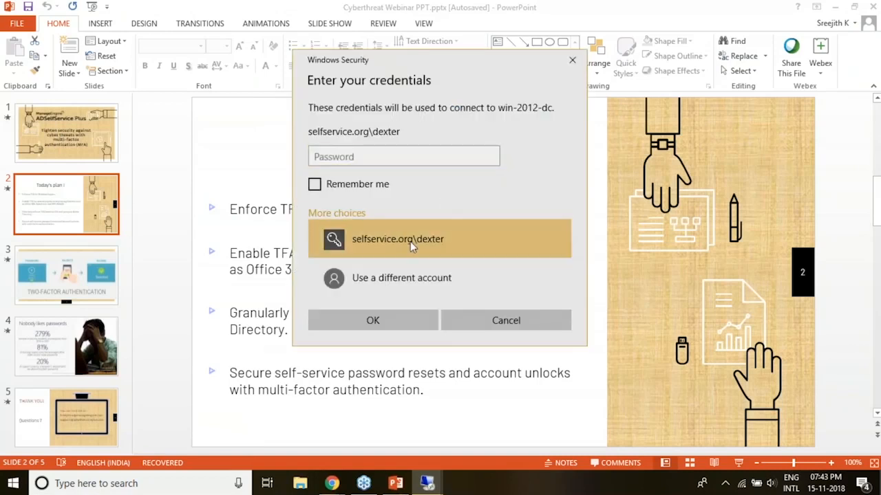
pyautogui.click(426, 280)
pyautogui.write('sree')
pyautogui.click(409, 165)
pyautogui.write('************')
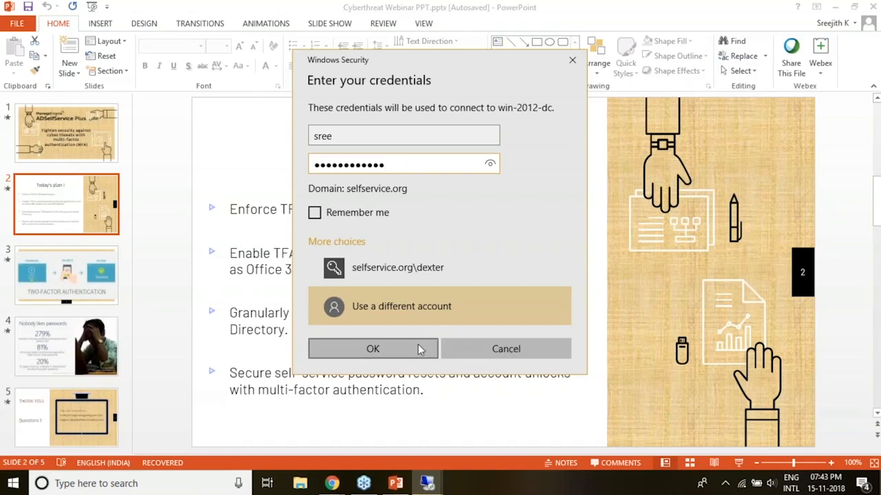
# Submit the credentials to log on to win-2012-dc.
pyautogui.click(419, 349)
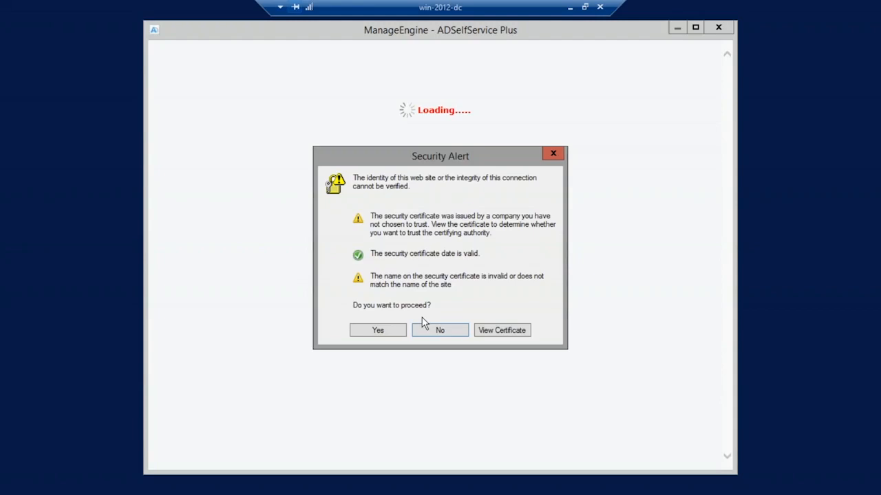
# Accept the certificate Security Alert and submit a Duo passcode for 2-step verification.
pyautogui.click(386, 331)
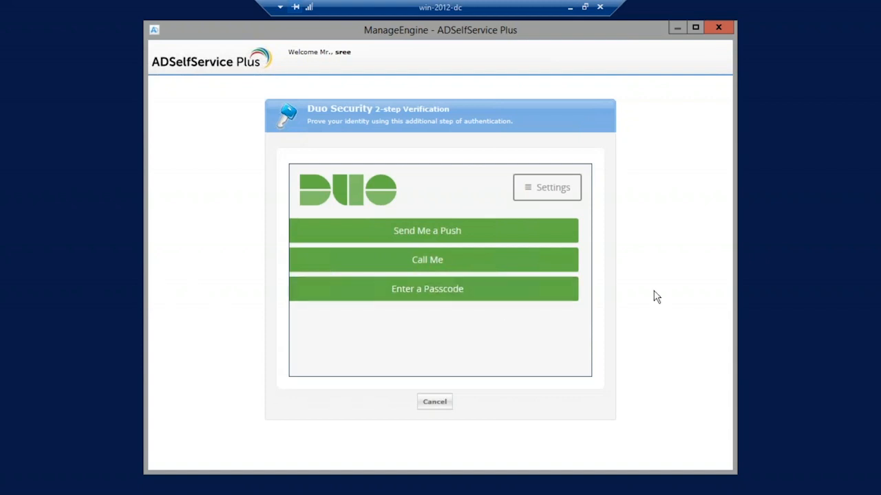
pyautogui.click(430, 294)
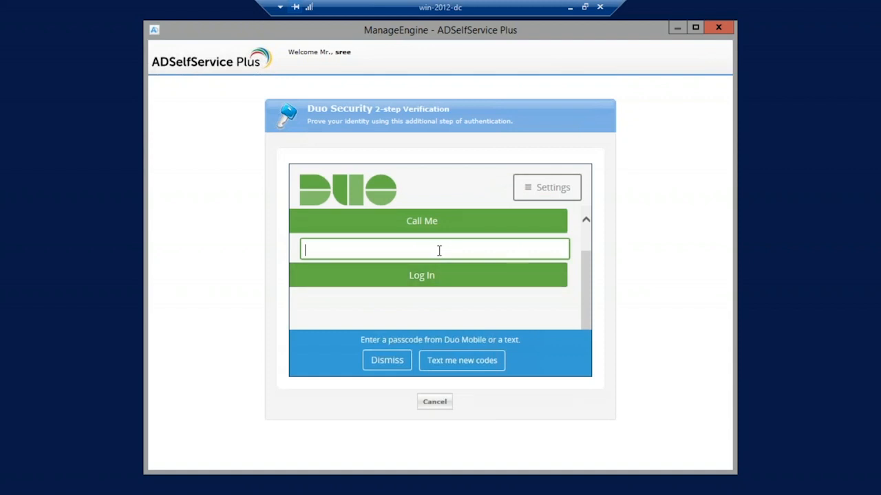
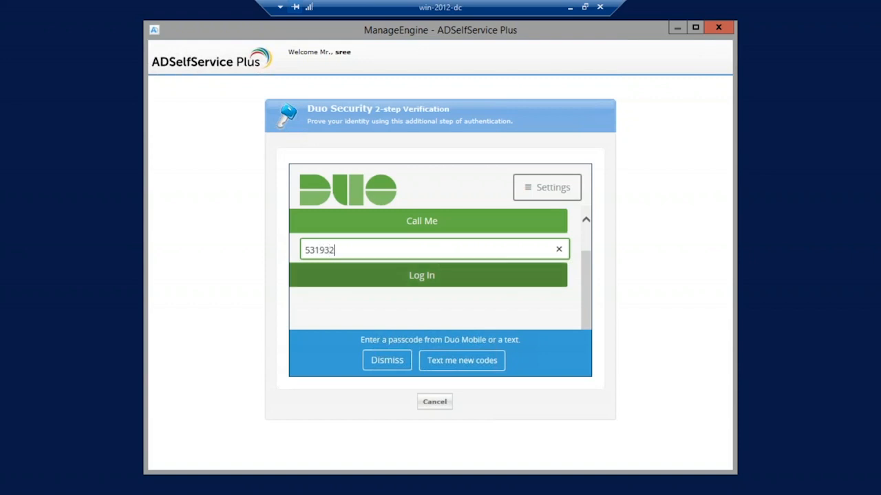
pyautogui.click(419, 276)
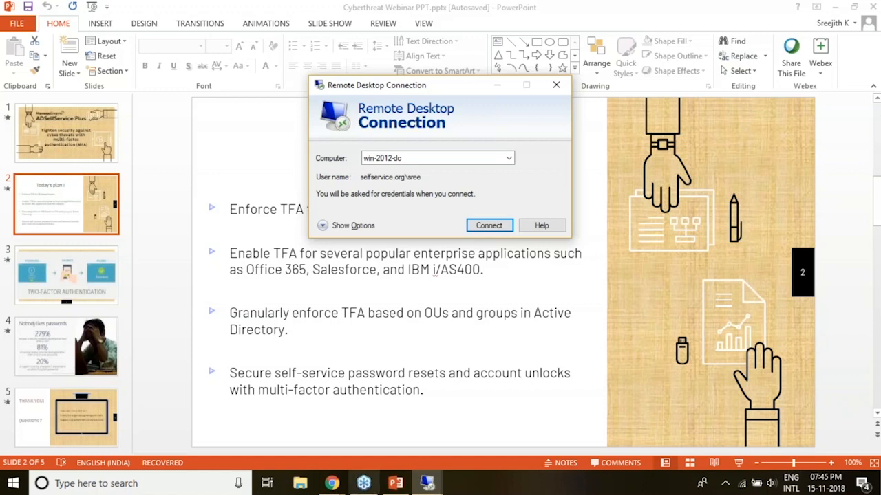
# Restore the win-2012-dc session from its taskbar preview and open Active Directory Users and Computers.
pyautogui.moveTo(440, 482)
pyautogui.click(358, 426)
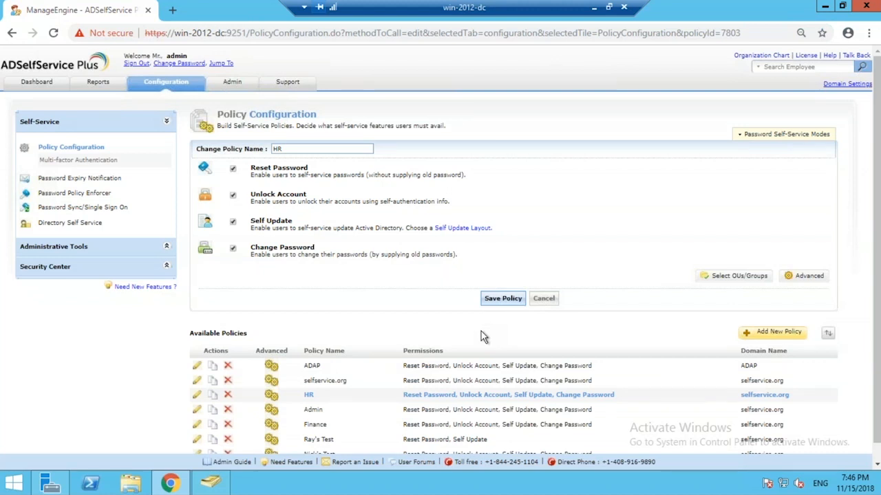
pyautogui.click(210, 483)
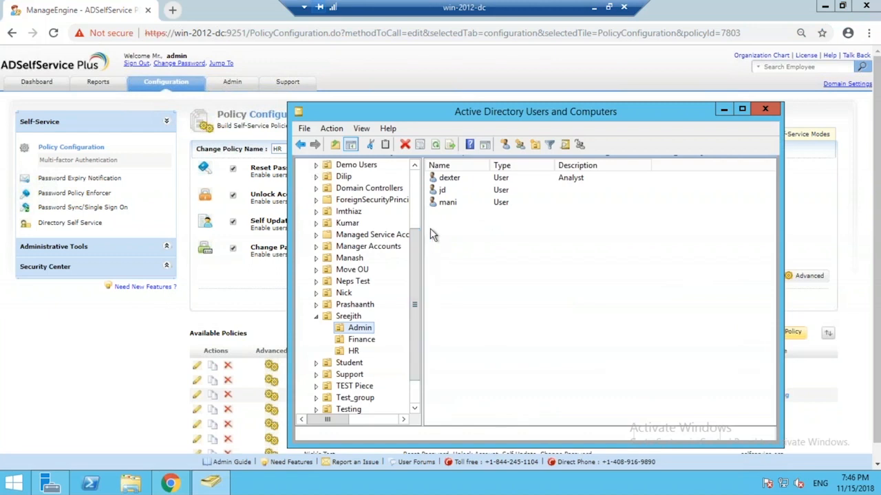
# List the three HR OU users, pick one to sign in as, and minimize the remote session.
pyautogui.click(353, 351)
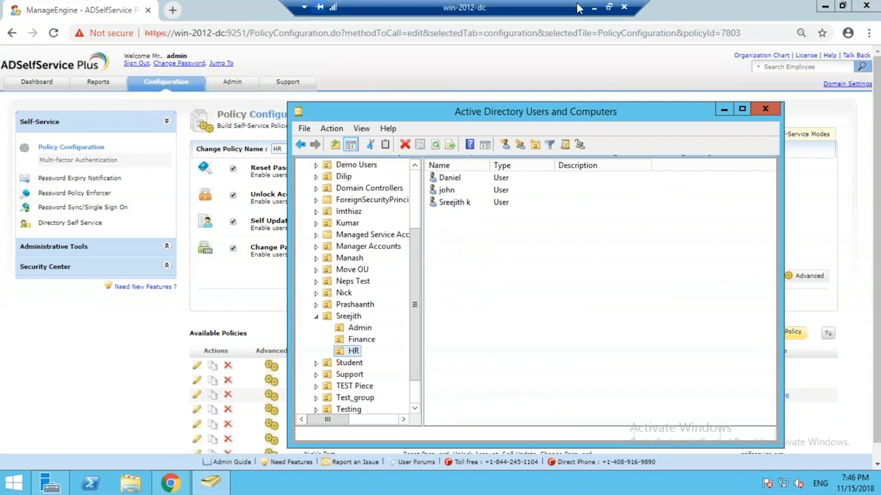
pyautogui.click(453, 193)
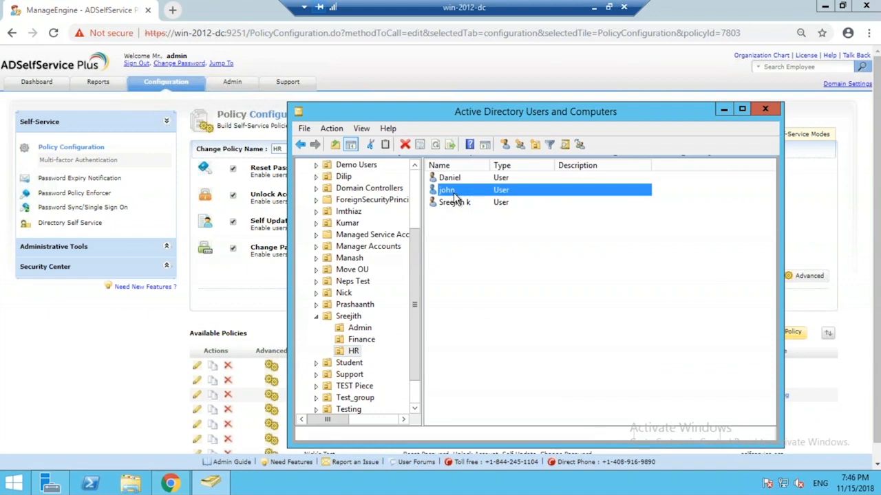
pyautogui.click(594, 7)
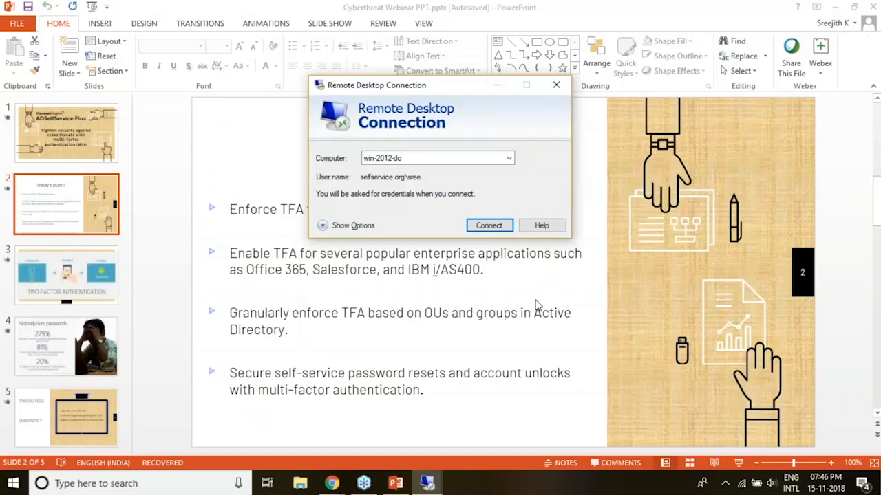
# Connect to win-2012-dc with a different account, entering the HR user's name and password.
pyautogui.click(485, 225)
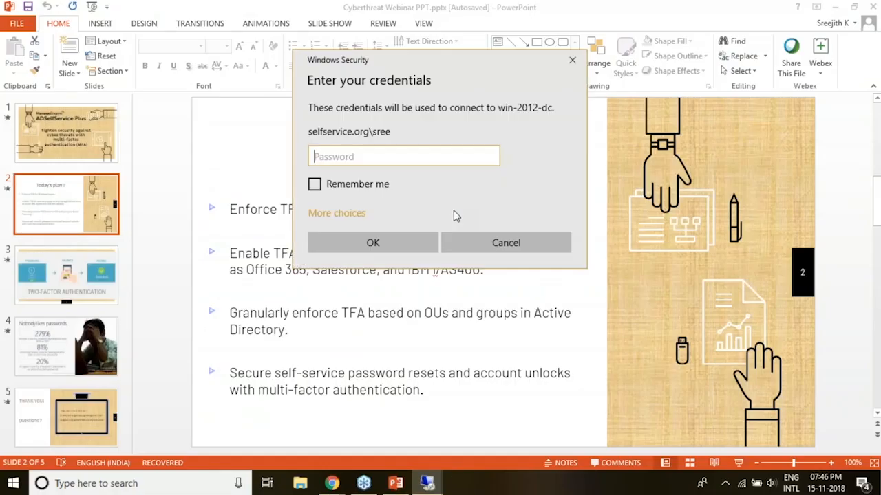
pyautogui.click(347, 214)
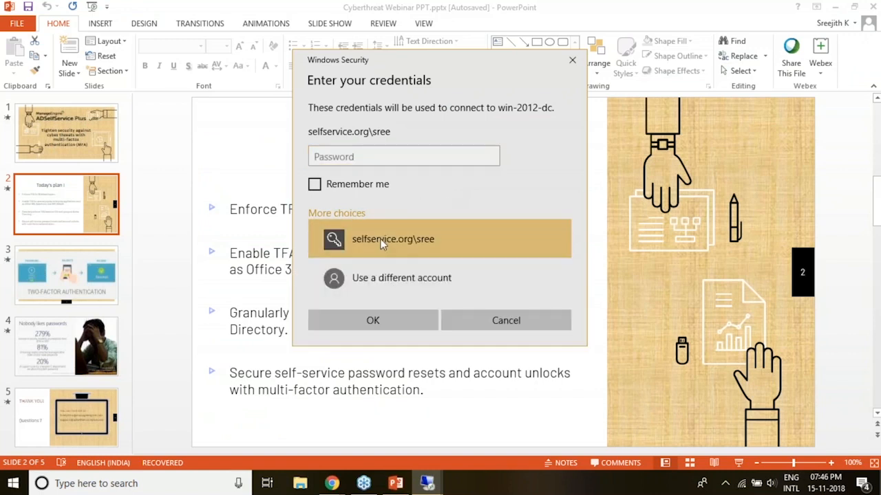
pyautogui.click(393, 277)
pyautogui.write('john')
pyautogui.press('Tab')
pyautogui.write('••••••••••••')
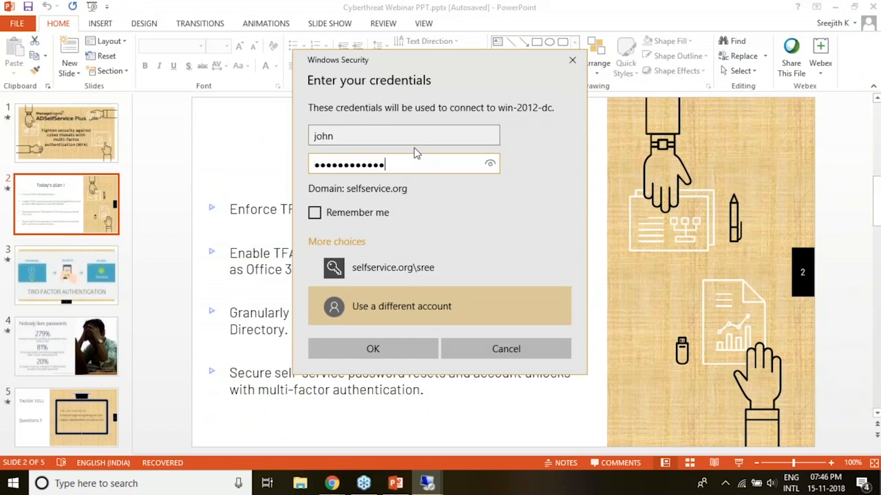
pyautogui.click(395, 353)
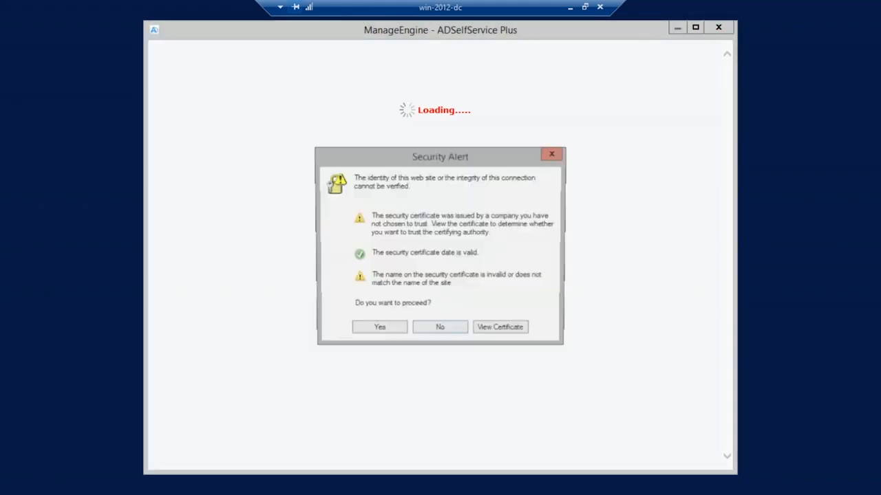
# Accept the untrusted certificate alert and approve the HR user's logon with a Duo push.
pyautogui.click(377, 331)
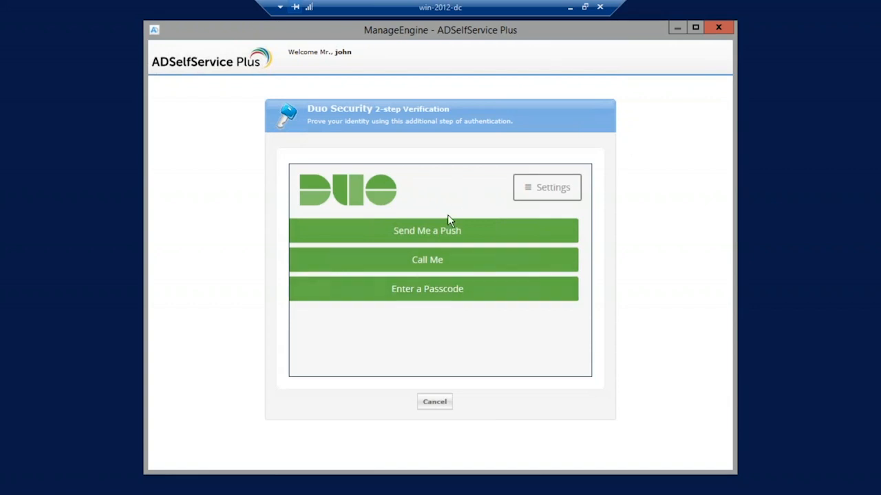
pyautogui.click(444, 235)
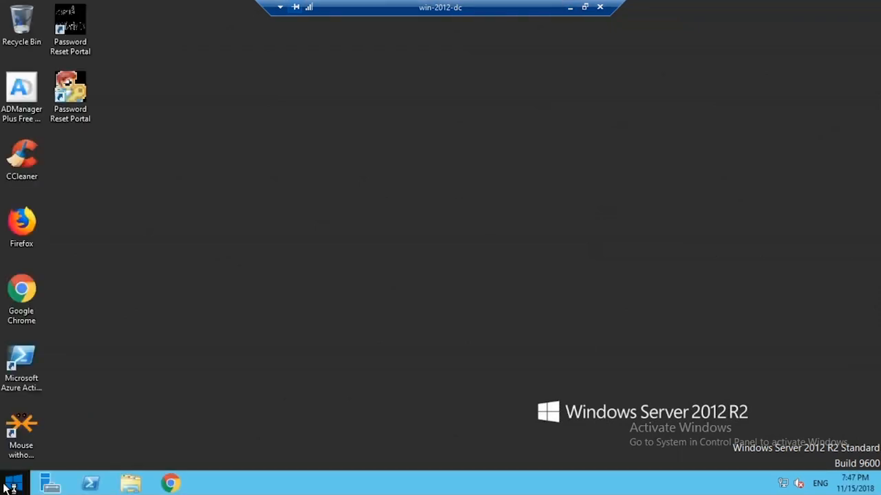
# Sign the HR user out of the win-2012-dc session via the Start screen account menu.
pyautogui.click(14, 483)
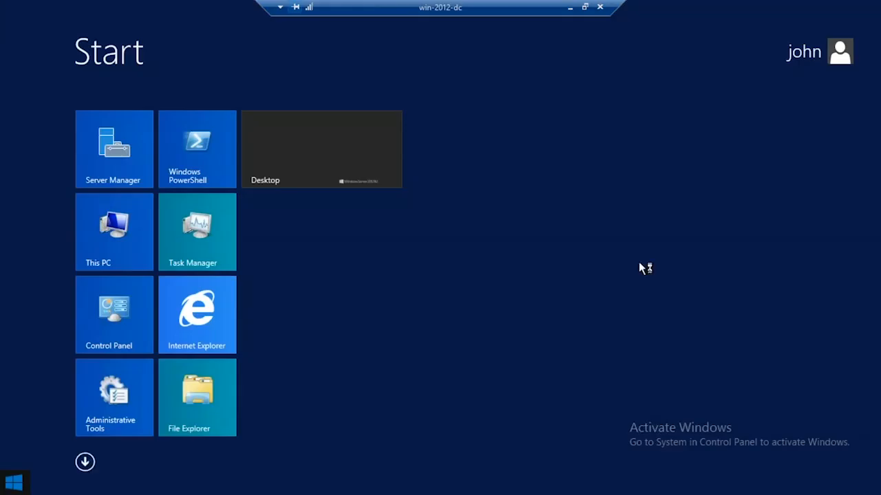
pyautogui.click(798, 53)
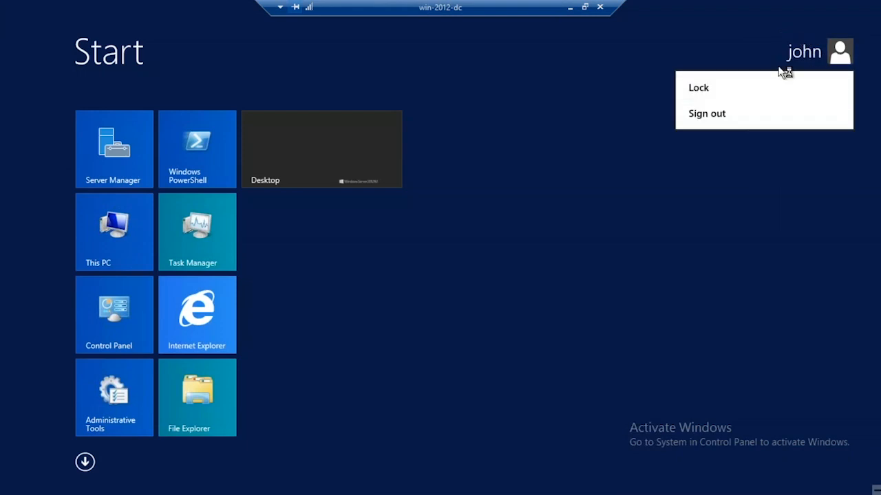
pyautogui.click(707, 114)
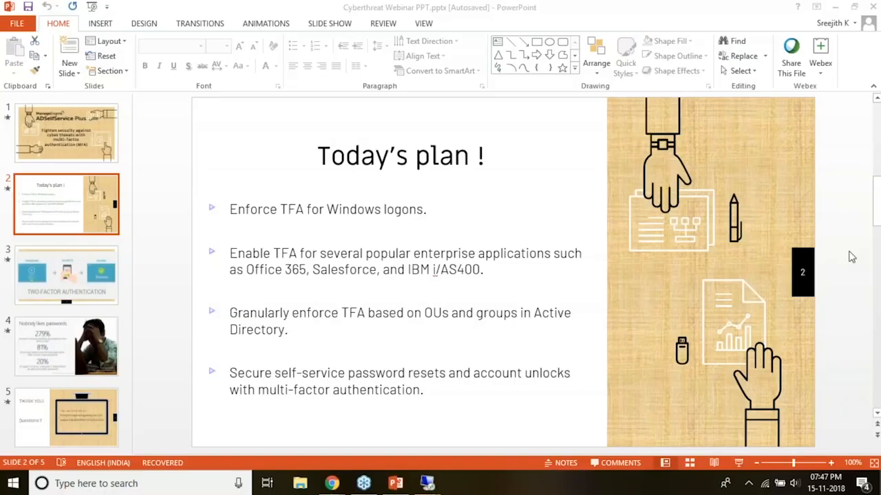
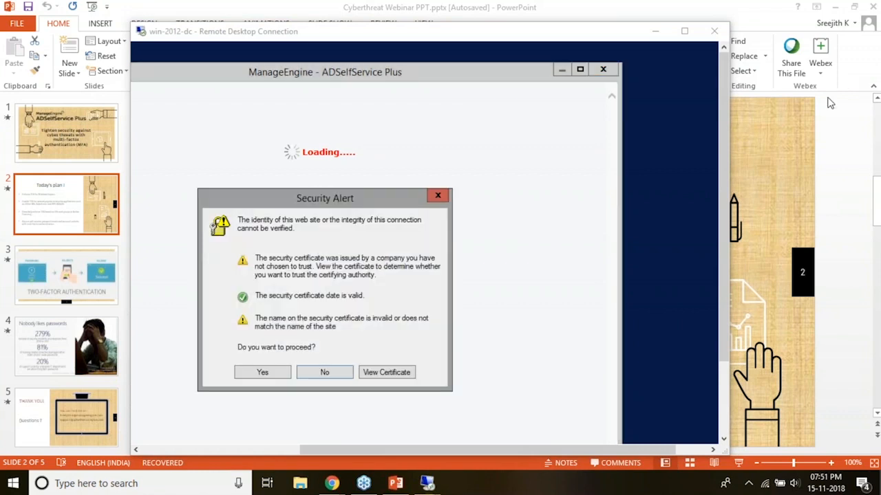
# Accept the untrusted certificate warning so the ADSelfService Plus logon continues to Duo verification.
pyautogui.click(275, 382)
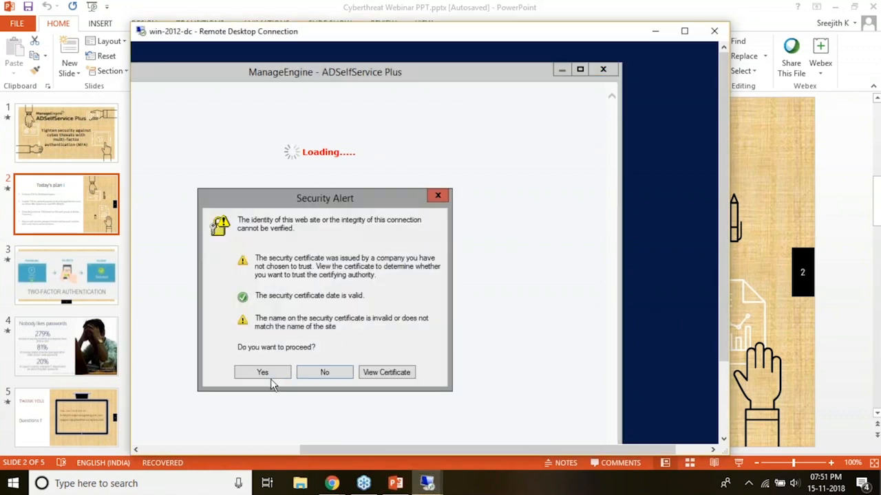
pyautogui.click(270, 381)
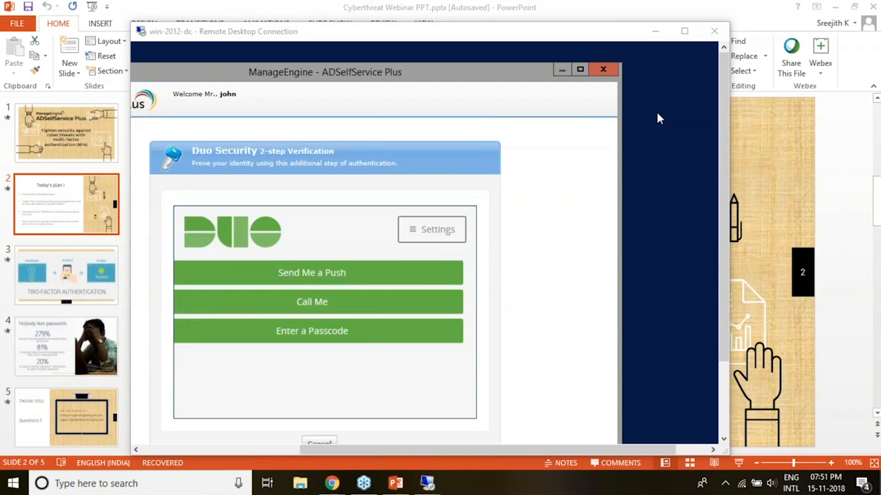
# Close the Duo Security 2-step verification window without choosing push, call or passcode.
pyautogui.click(604, 71)
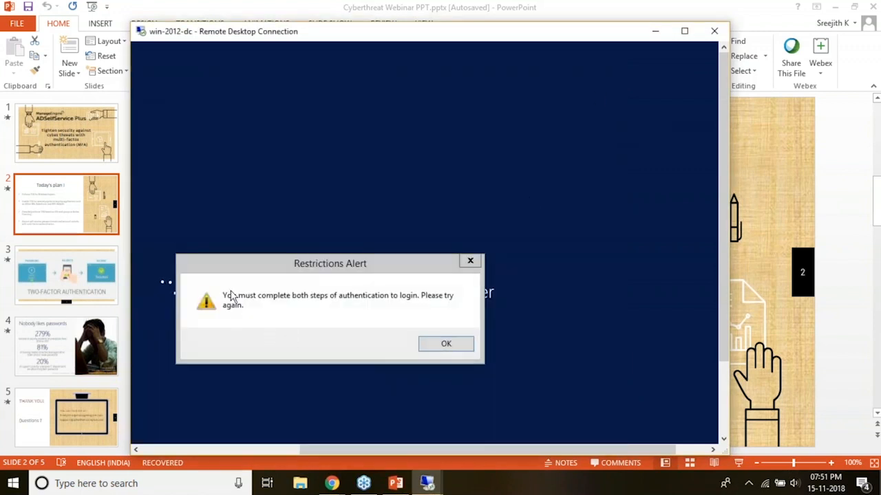
# Move the Restrictions Alert aside and acknowledge the failed two-step logon with OK.
pyautogui.moveTo(313, 274); pyautogui.dragTo(366, 205)
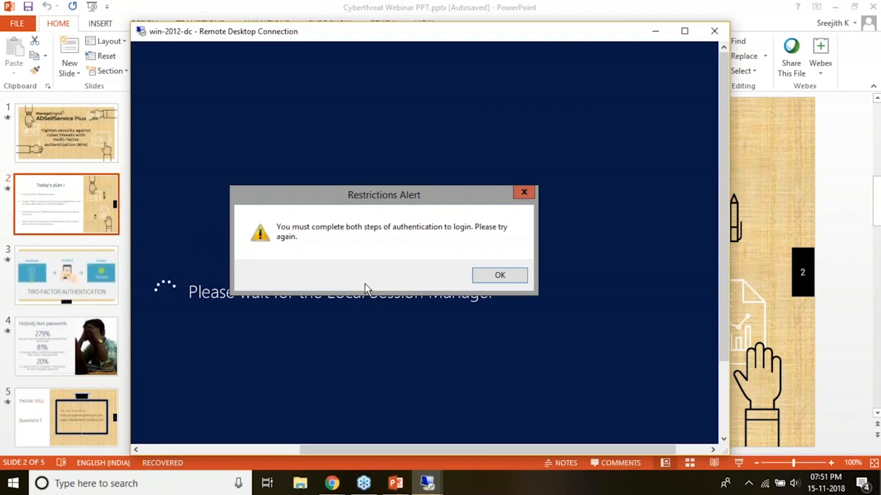
pyautogui.click(512, 277)
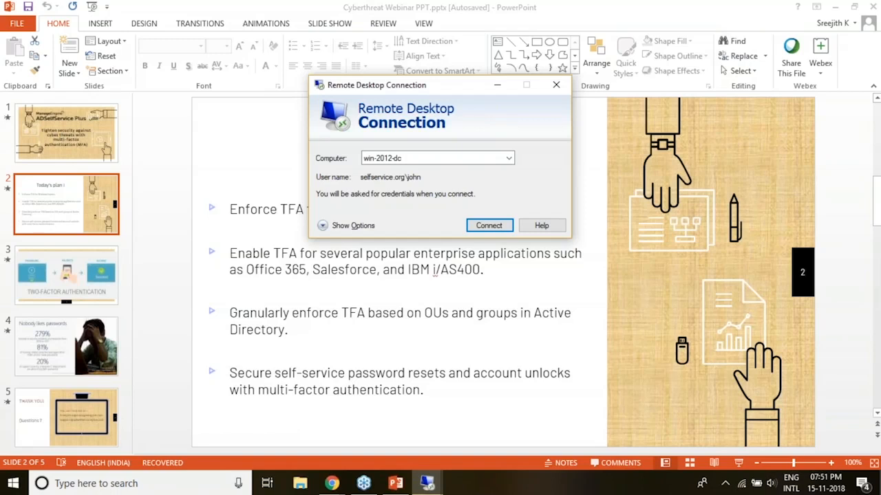
# Minimize the connection dialog and switch back to the win-2012-dc remote session window.
pyautogui.click(505, 86)
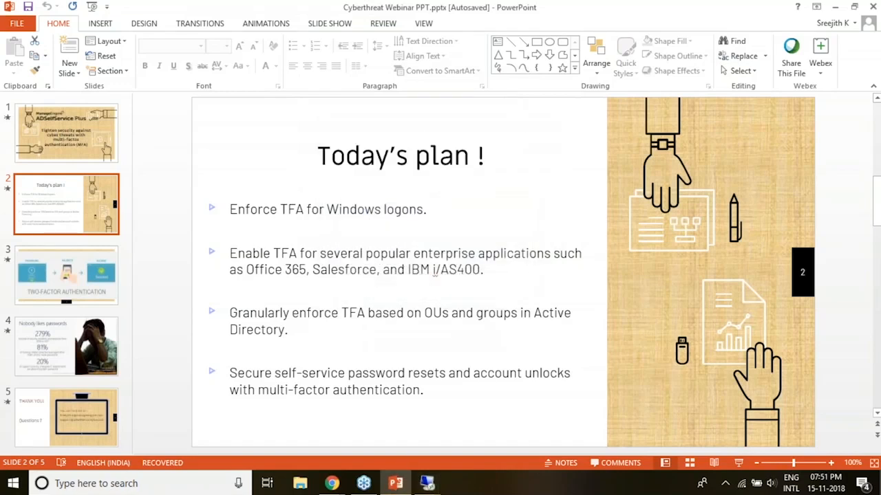
pyautogui.click(426, 484)
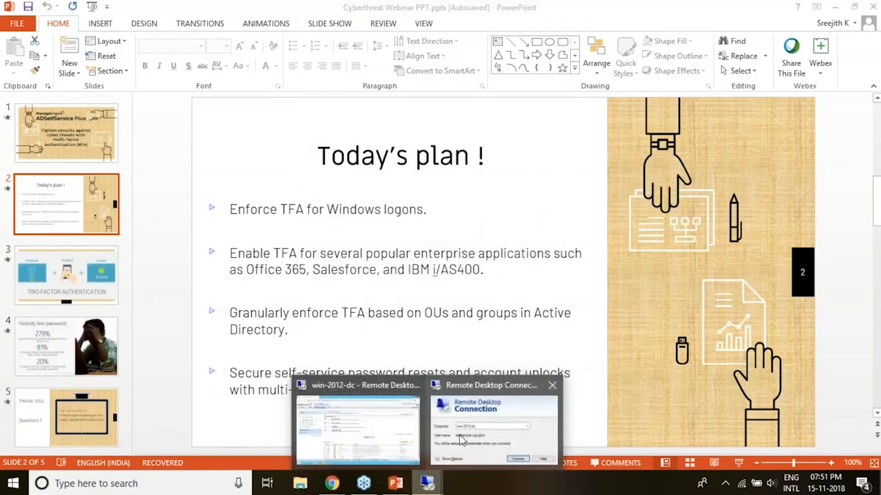
pyautogui.click(411, 431)
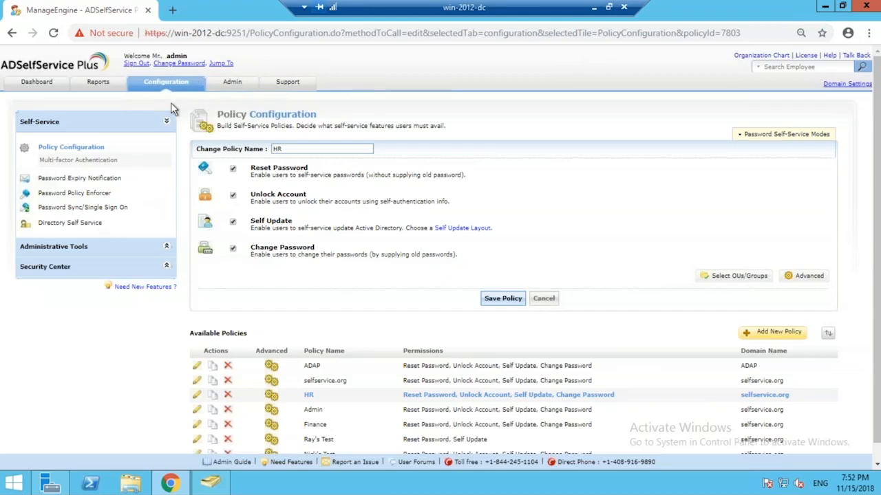
pyautogui.click(272, 396)
pyautogui.click(492, 365)
pyautogui.click(273, 403)
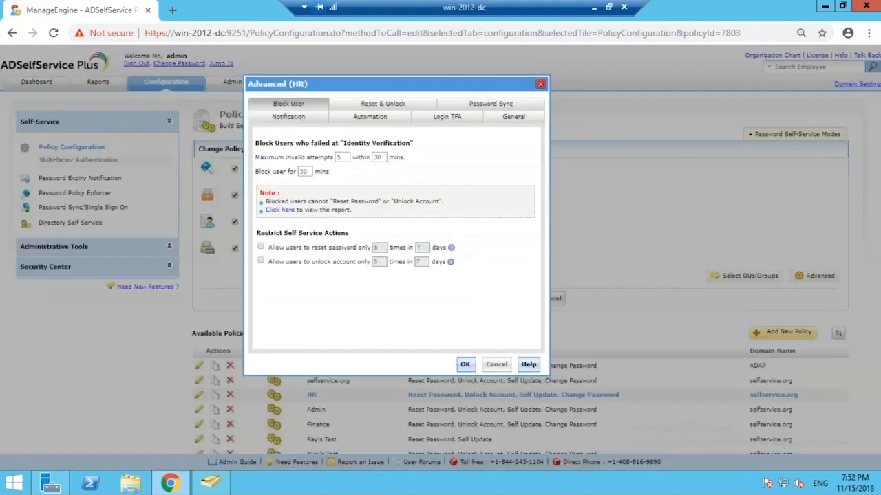
pyautogui.click(447, 118)
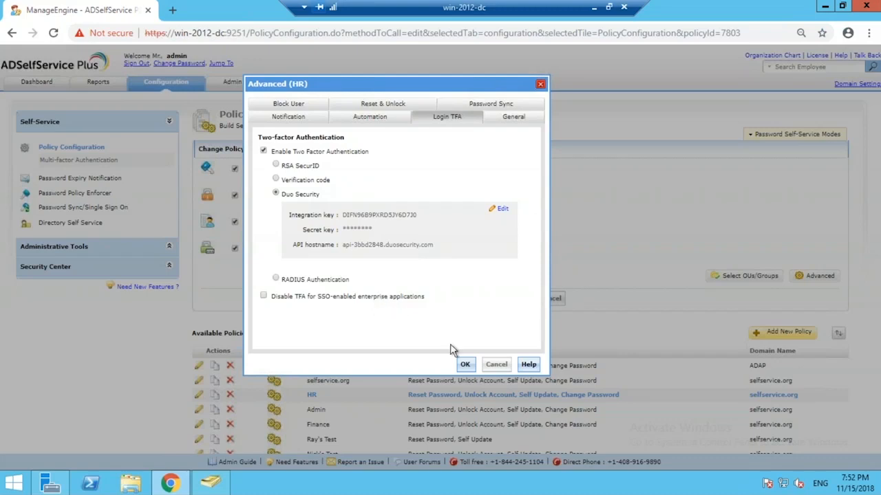
pyautogui.click(497, 366)
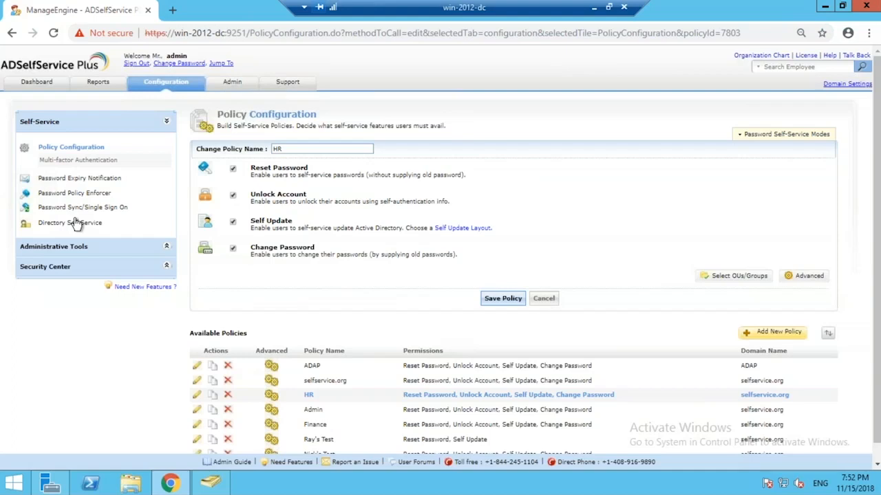
# Open GINA/Mac Installation and list installed machines in the SELFSERVICE domain.
pyautogui.click(133, 248)
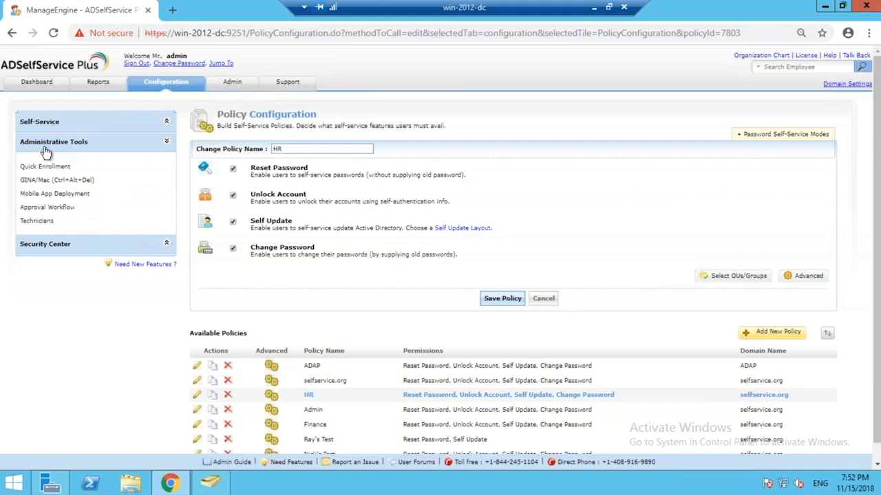
pyautogui.click(69, 182)
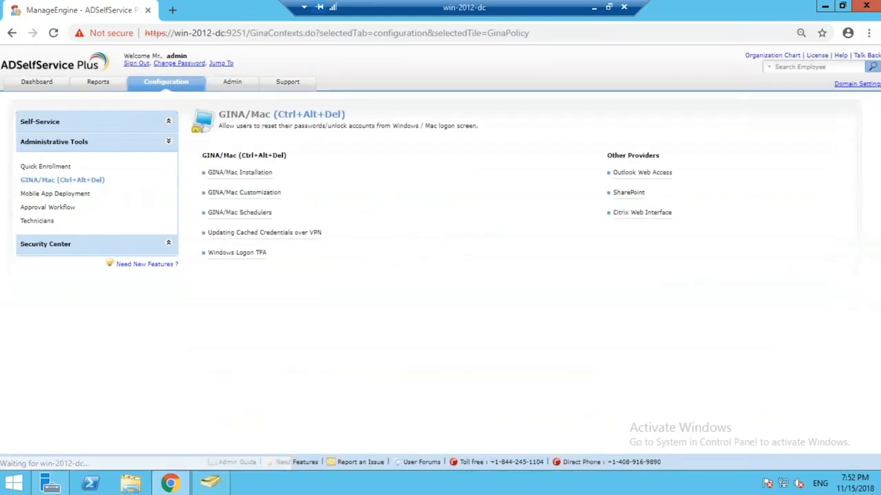
pyautogui.click(263, 173)
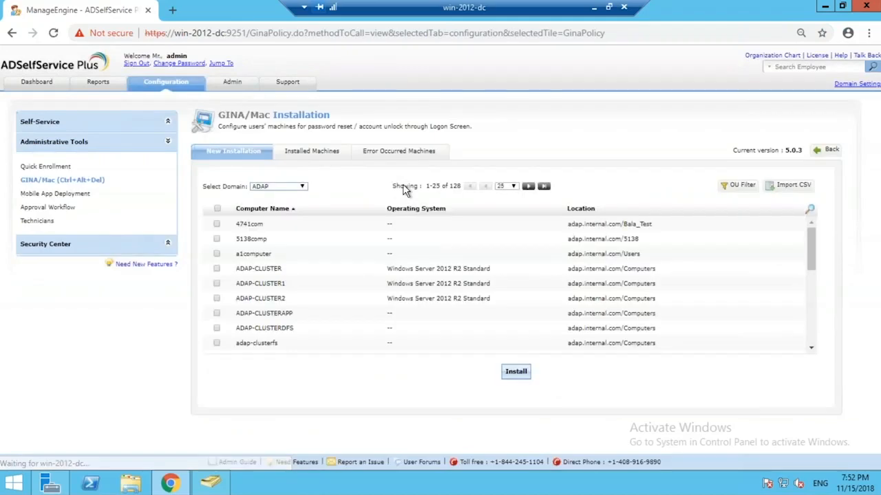
pyautogui.click(318, 157)
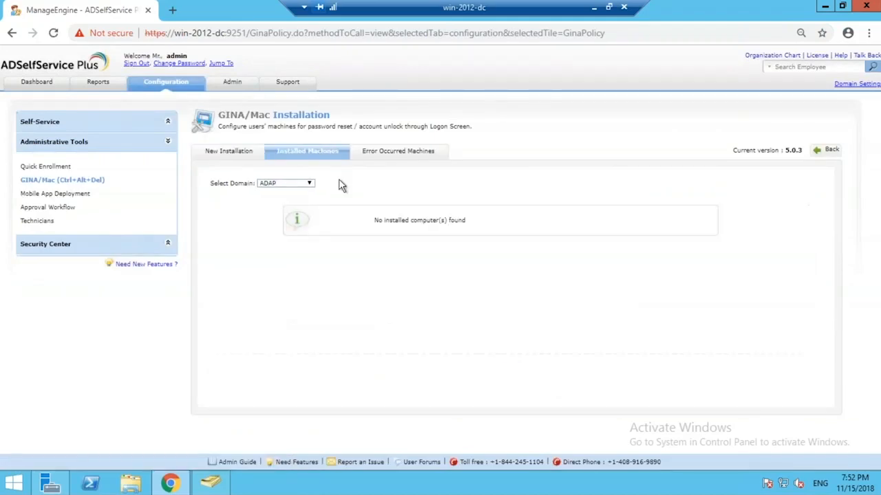
pyautogui.click(308, 185)
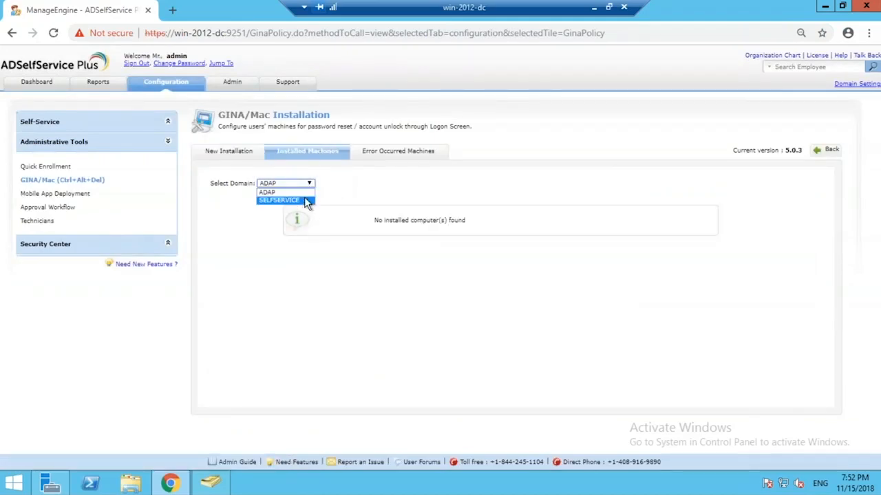
pyautogui.click(305, 198)
# Point out WIN-2012-DC's Windows Server 2012 R2 Standard entry and tick that machine.
pyautogui.click(346, 199)
pyautogui.click(267, 247)
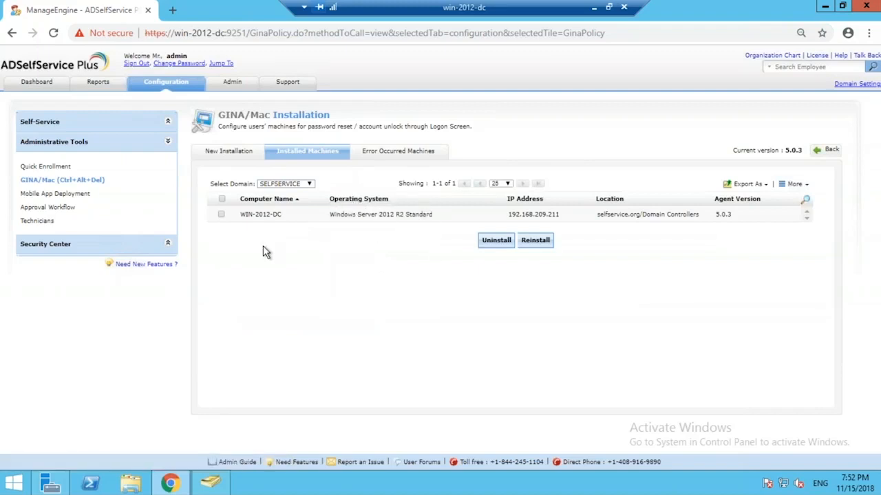
pyautogui.moveTo(433, 214); pyautogui.dragTo(333, 217)
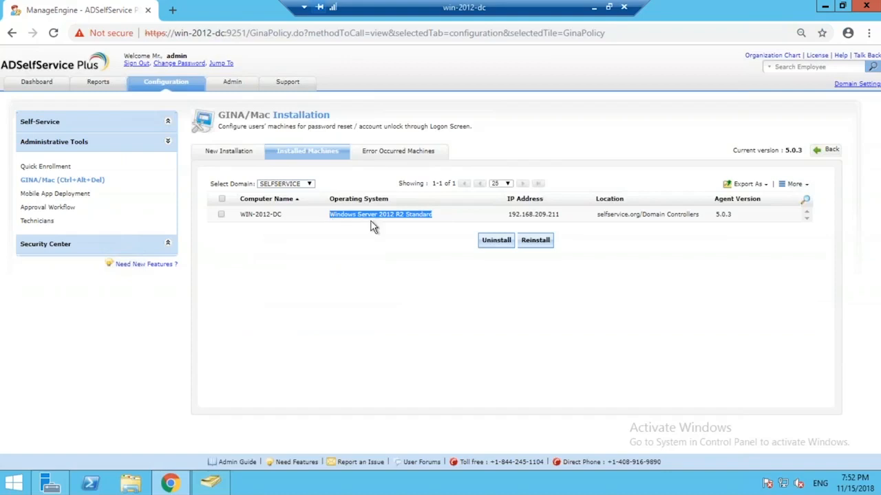
pyautogui.click(375, 230)
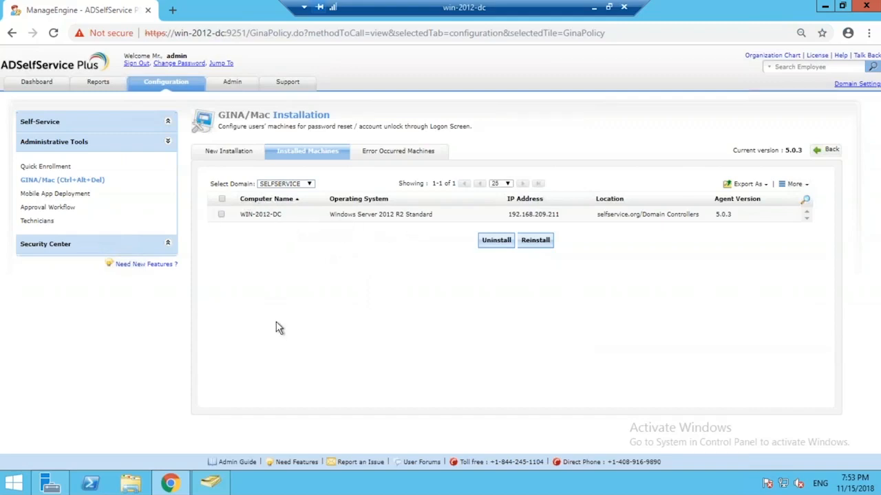
pyautogui.click(221, 214)
# Browse New Installation, ticking computer 1234asderffgthyjuki, then return to the GINA/Mac overview.
pyautogui.click(228, 151)
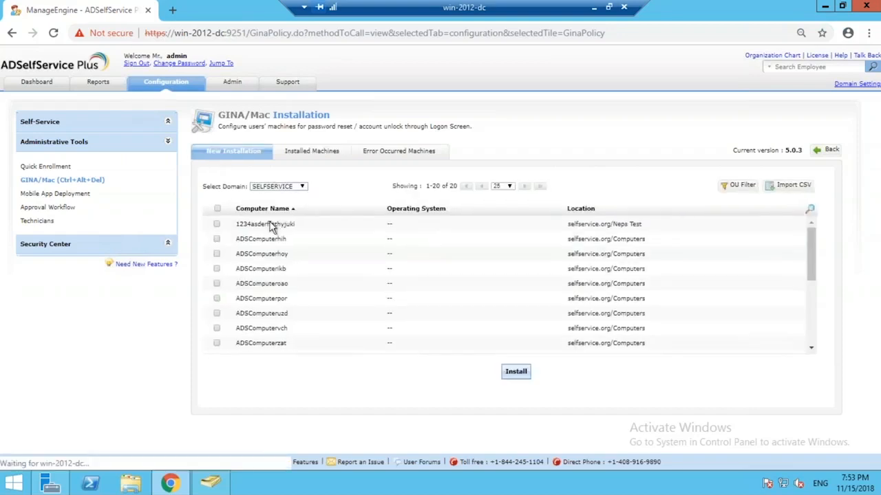
pyautogui.click(217, 225)
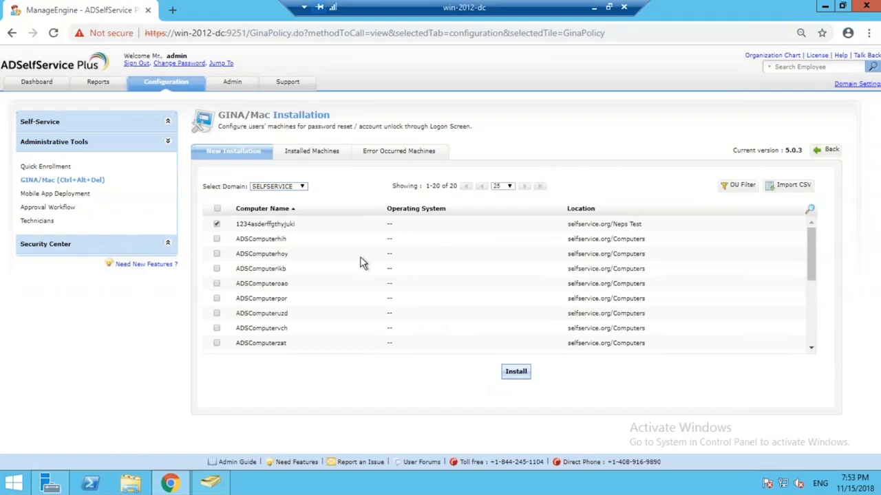
pyautogui.click(307, 151)
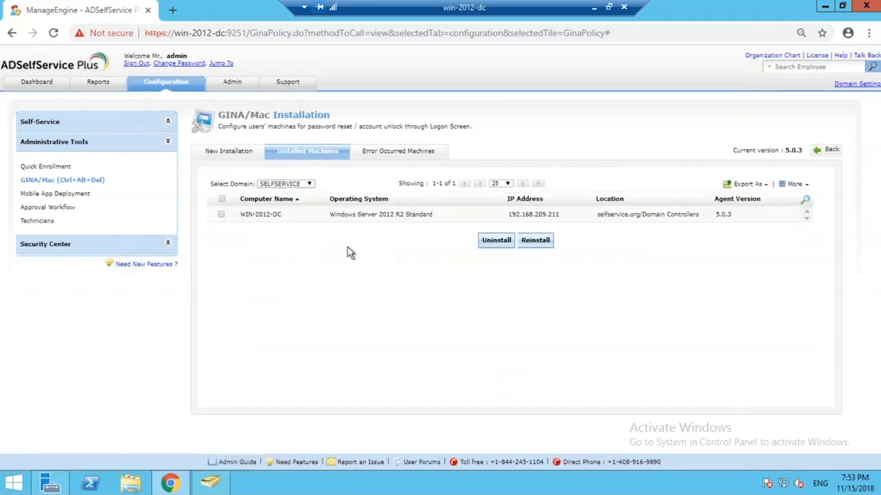
pyautogui.click(100, 183)
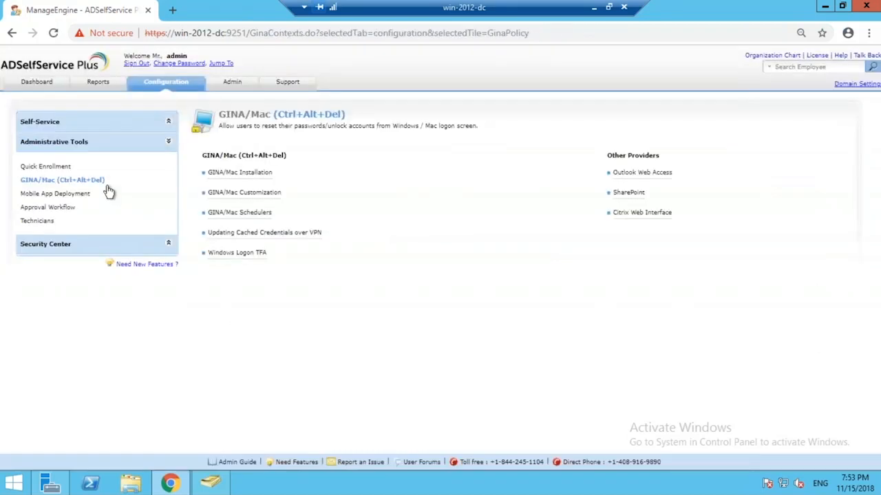
# Highlight the Windows Logon TFA option on the GINA/Mac overview and open its settings.
pyautogui.moveTo(252, 257); pyautogui.dragTo(205, 256)
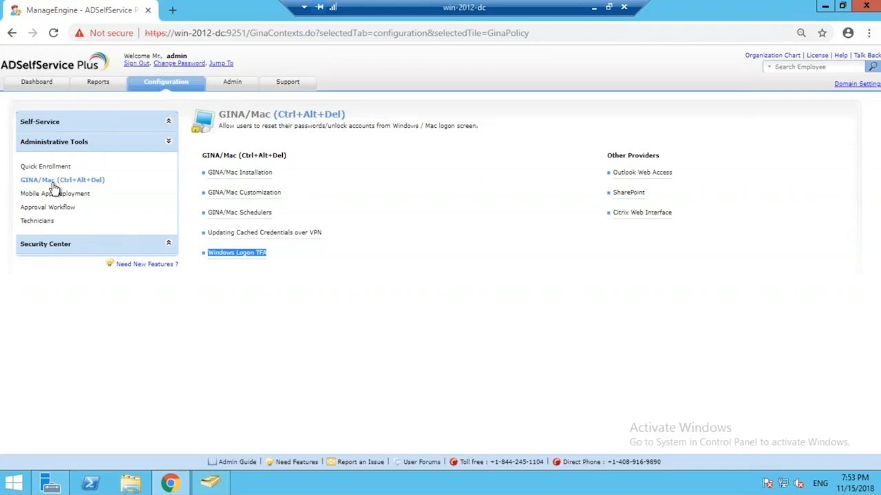
pyautogui.click(251, 254)
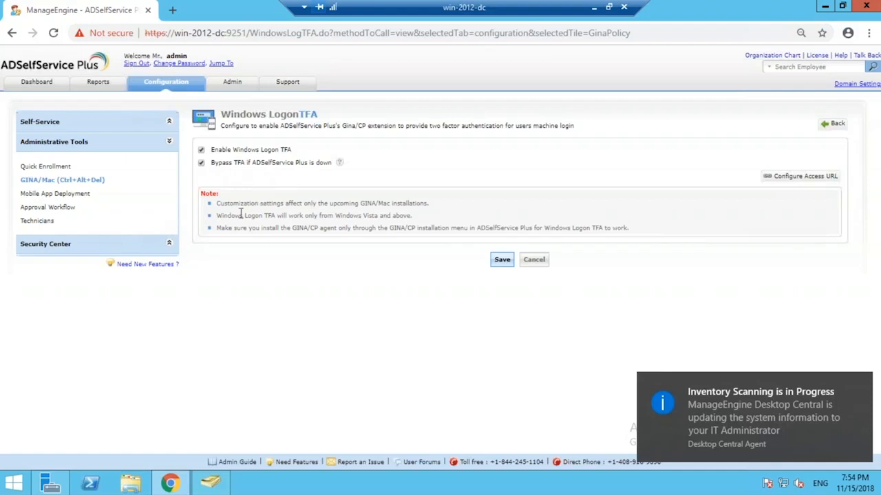
# Highlight the note about Windows Vista support for emphasis.
pyautogui.moveTo(218, 216); pyautogui.dragTo(375, 216)
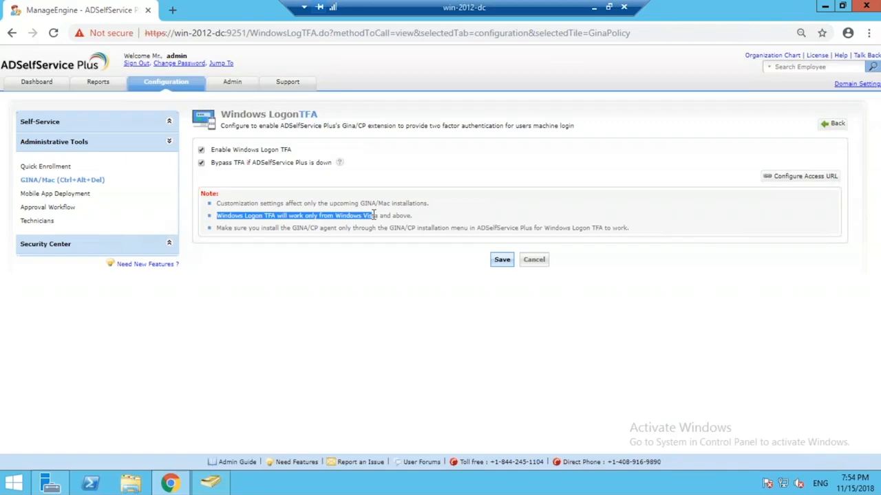
pyautogui.click(375, 215)
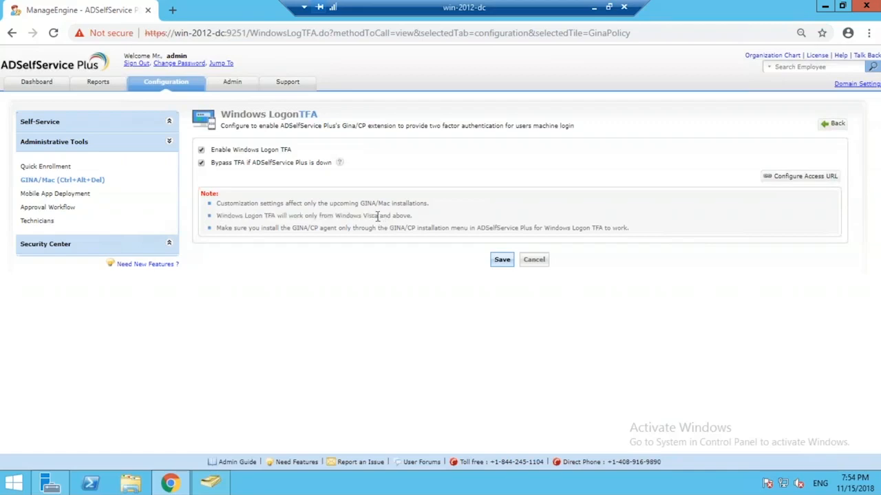
pyautogui.moveTo(378, 216); pyautogui.dragTo(339, 218)
pyautogui.click(386, 256)
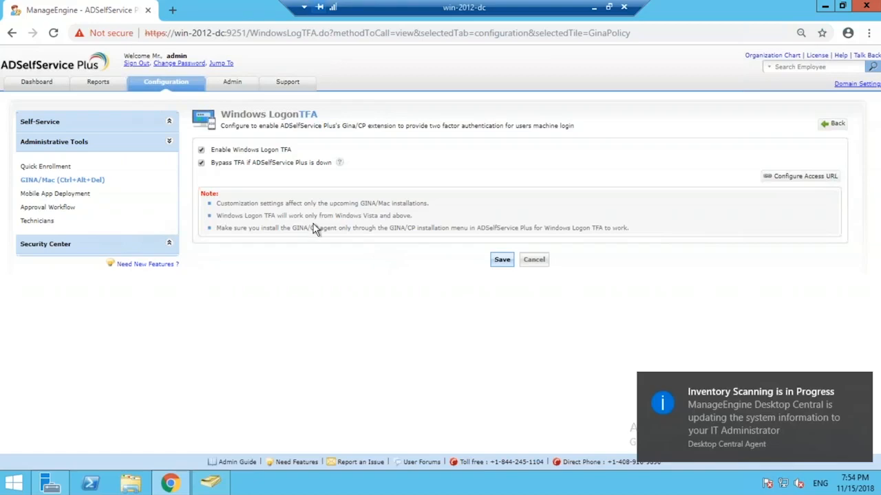
# Highlight the GINA/CP installation note line, then minimize the remote session to PowerPoint.
pyautogui.moveTo(280, 231); pyautogui.dragTo(466, 232)
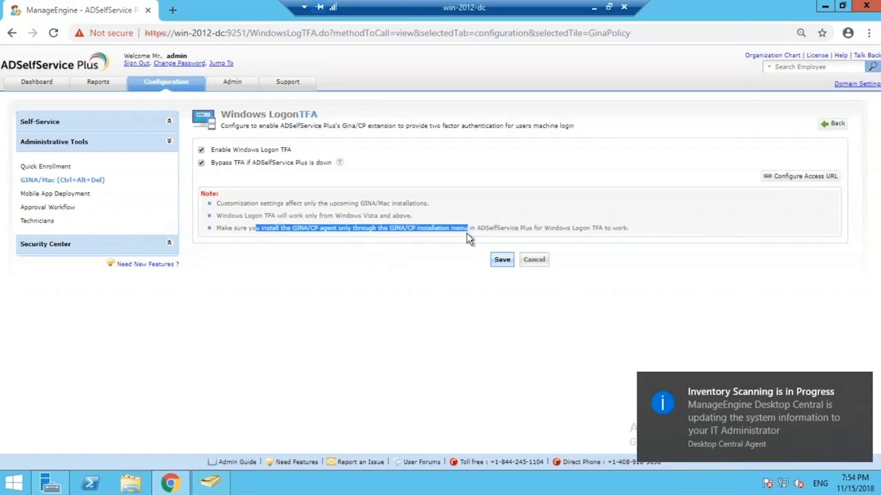
pyautogui.click(384, 246)
pyautogui.moveTo(392, 229); pyautogui.dragTo(453, 229)
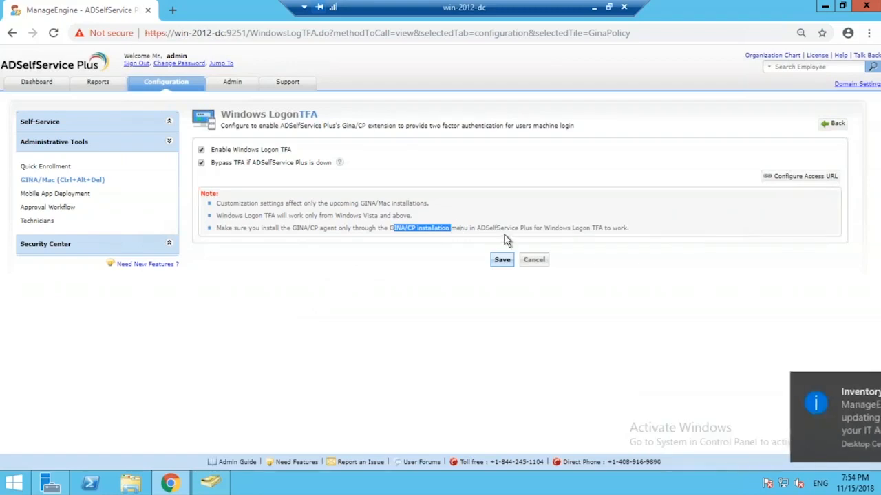
pyautogui.click(464, 183)
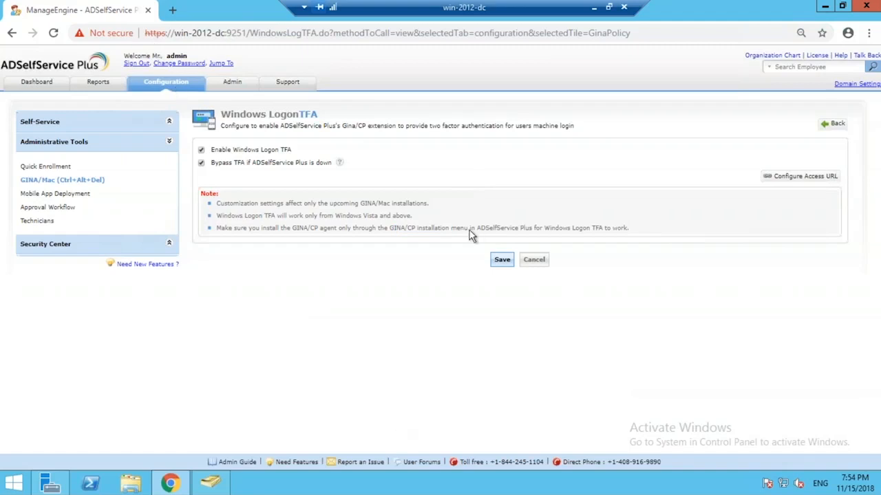
pyautogui.click(593, 7)
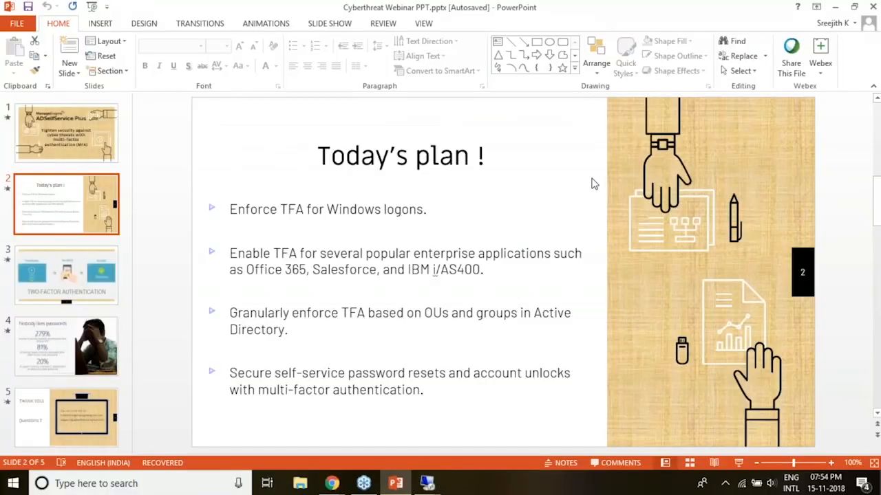
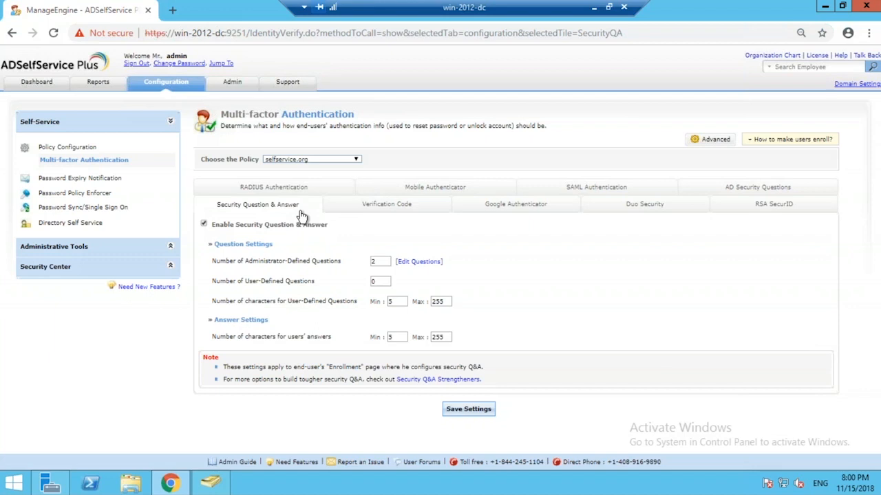
# Review the selfservice.org policy's Verification Code, Google Authenticator, Duo Security, RSA SecurID and RADIUS tabs.
pyautogui.click(384, 216)
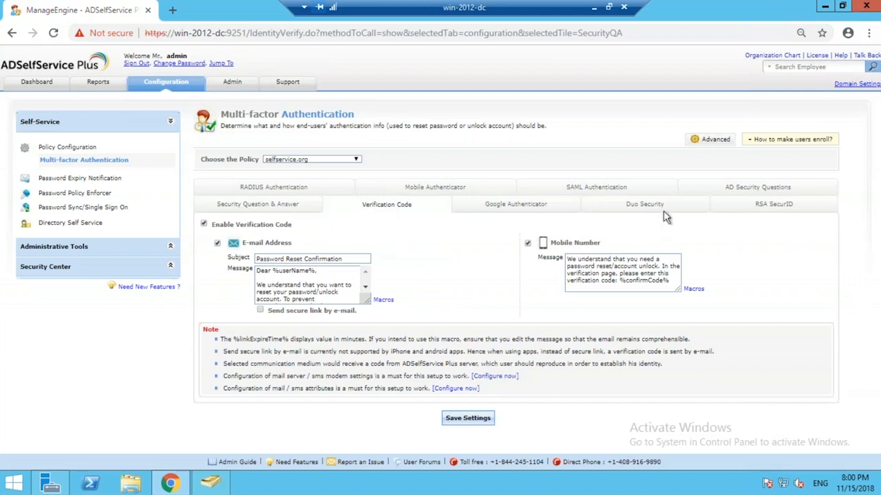
pyautogui.click(521, 210)
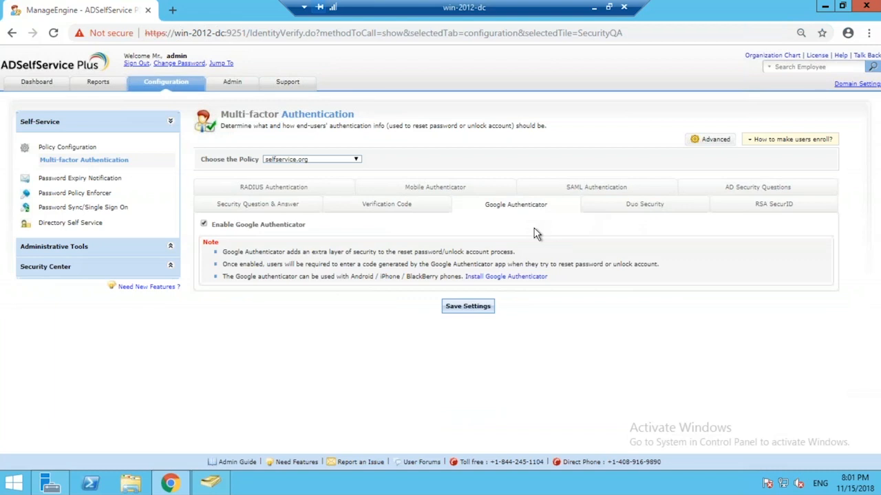
pyautogui.click(637, 215)
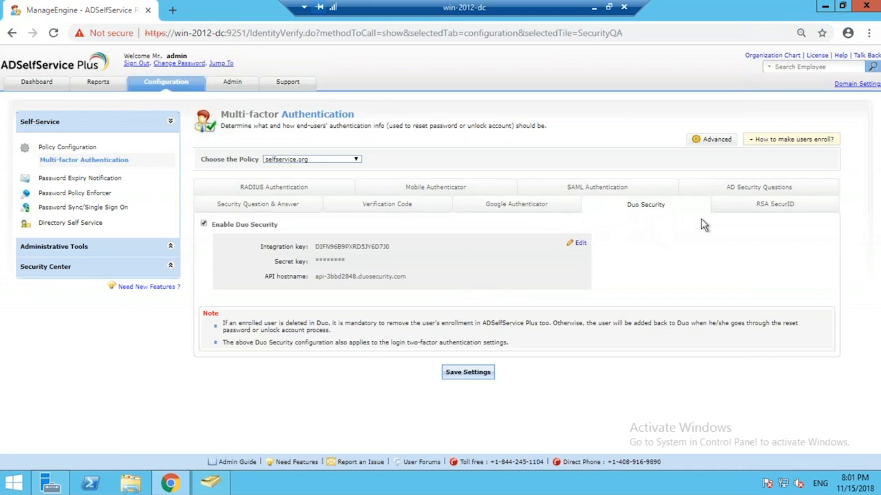
pyautogui.click(803, 216)
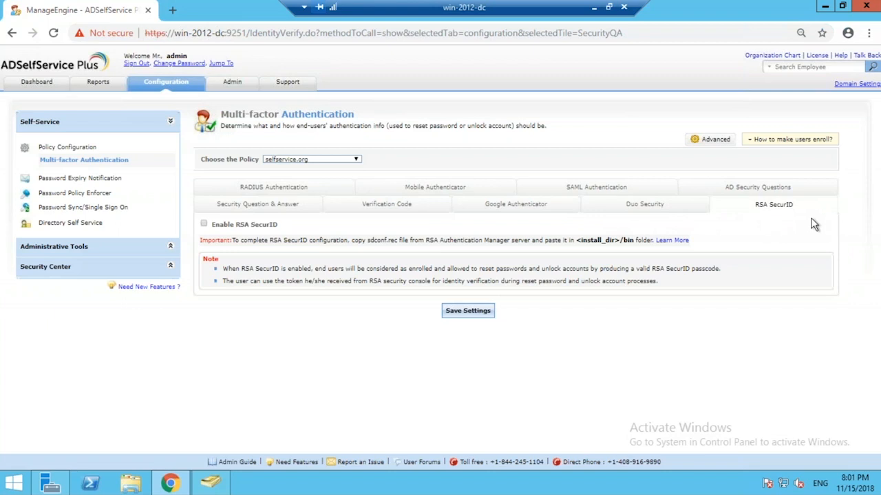
pyautogui.click(324, 186)
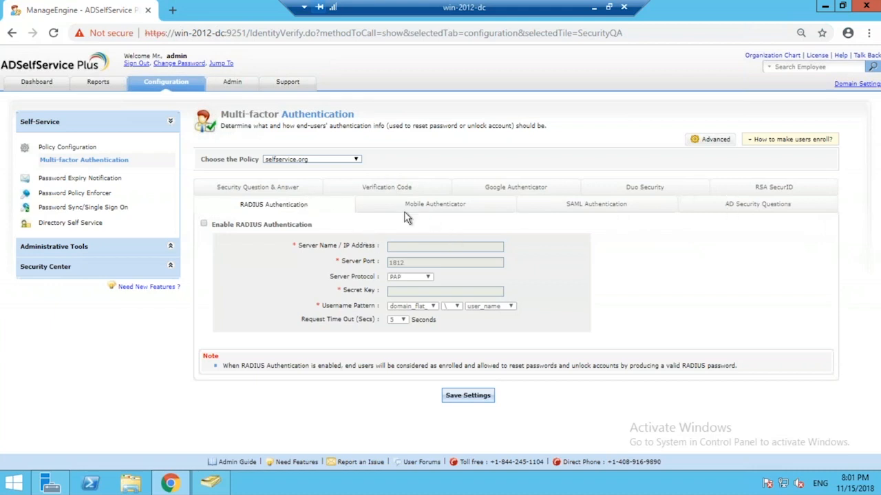
# Check the Mobile Authenticator options and enable SAML Authentication for the policy.
pyautogui.click(469, 209)
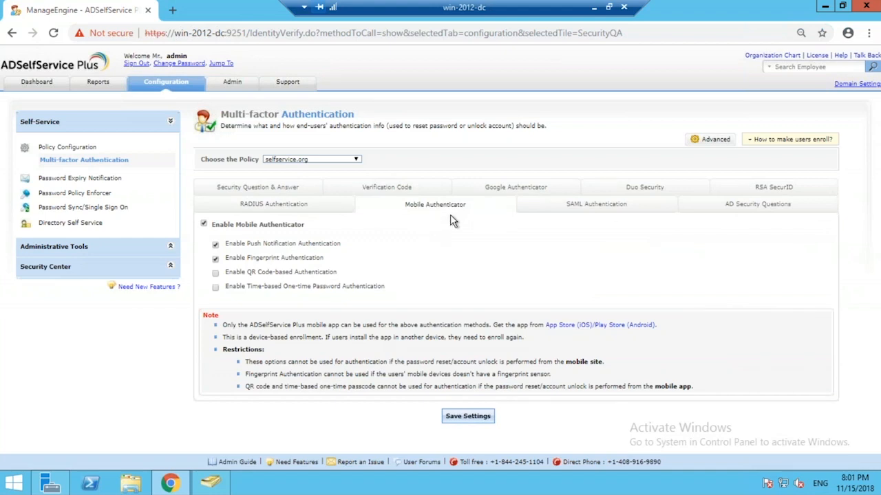
pyautogui.click(610, 209)
pyautogui.click(201, 223)
pyautogui.scroll(-2, 338, 255)
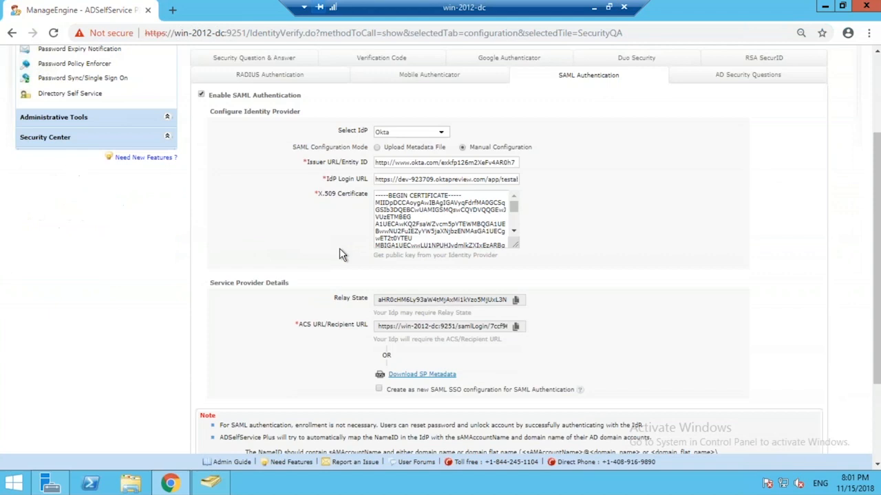
# Confirm Okta as the SAML identity provider and move on to AD Security Questions.
pyautogui.click(416, 132)
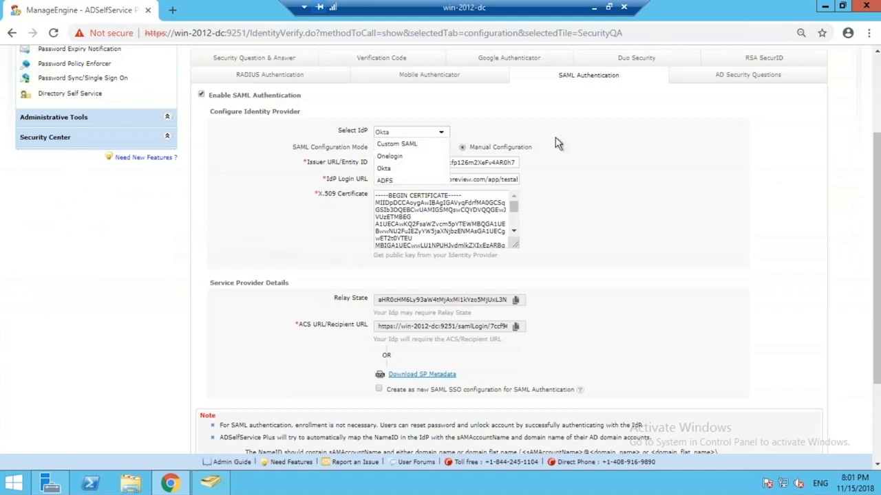
pyautogui.click(603, 147)
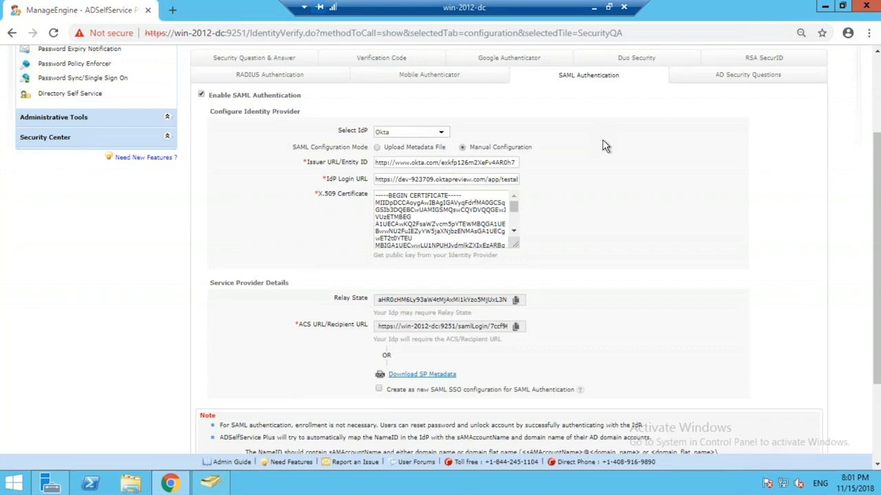
pyautogui.scroll(-1, 602, 146)
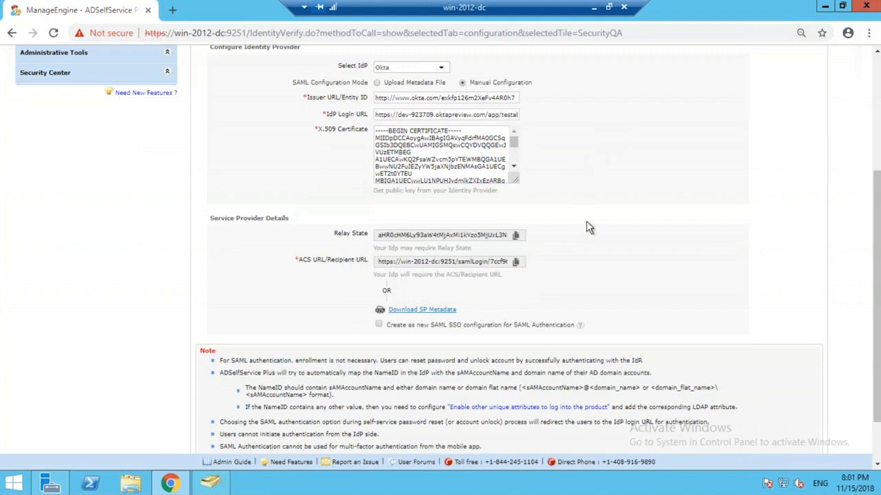
pyautogui.scroll(2, 585, 230)
pyautogui.click(774, 145)
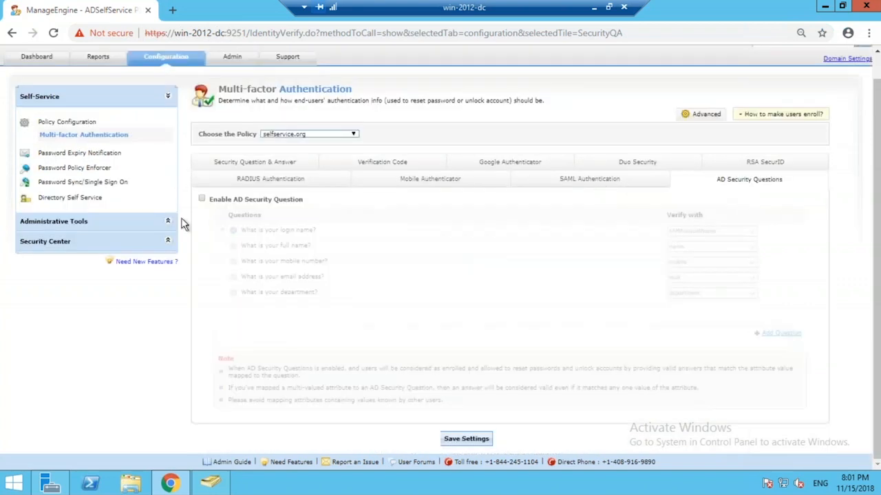
# Tick Enable AD Security Question, then switch the chosen policy to HR and then Admin.
pyautogui.click(203, 199)
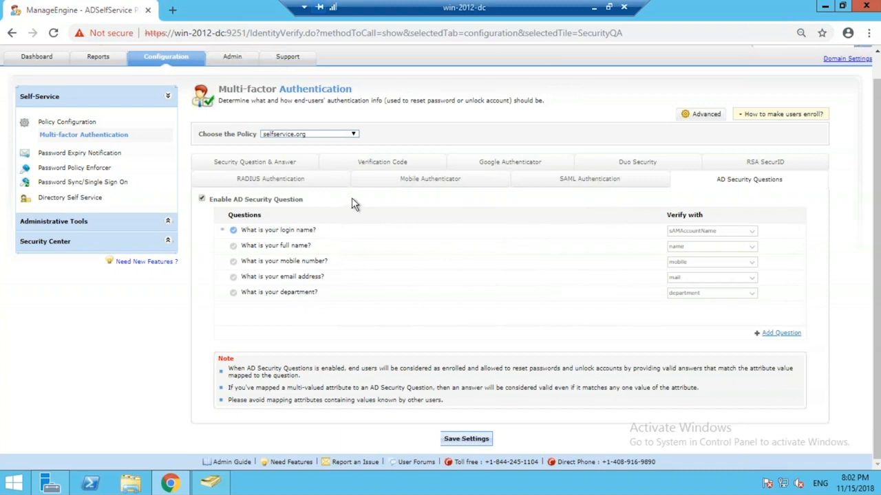
pyautogui.click(309, 134)
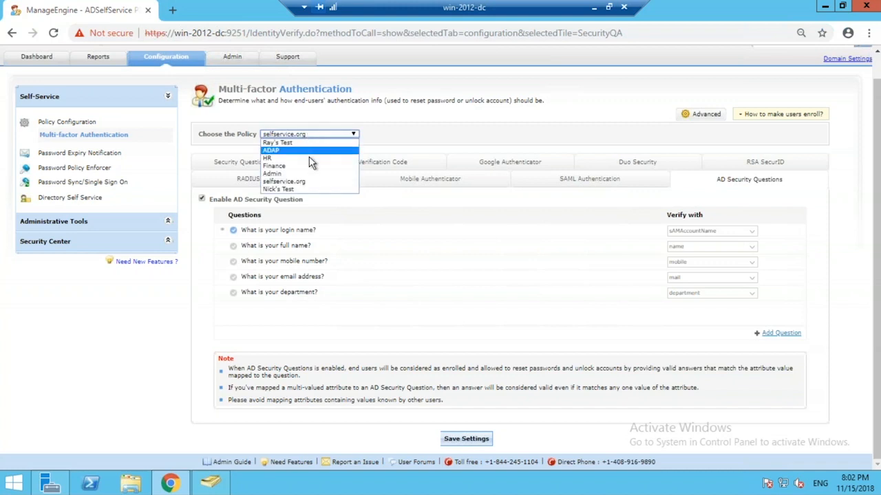
pyautogui.click(309, 157)
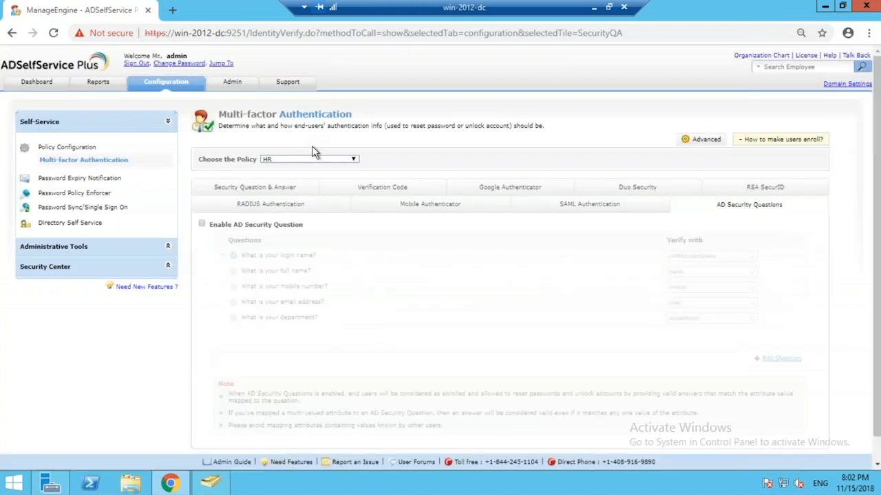
pyautogui.click(307, 161)
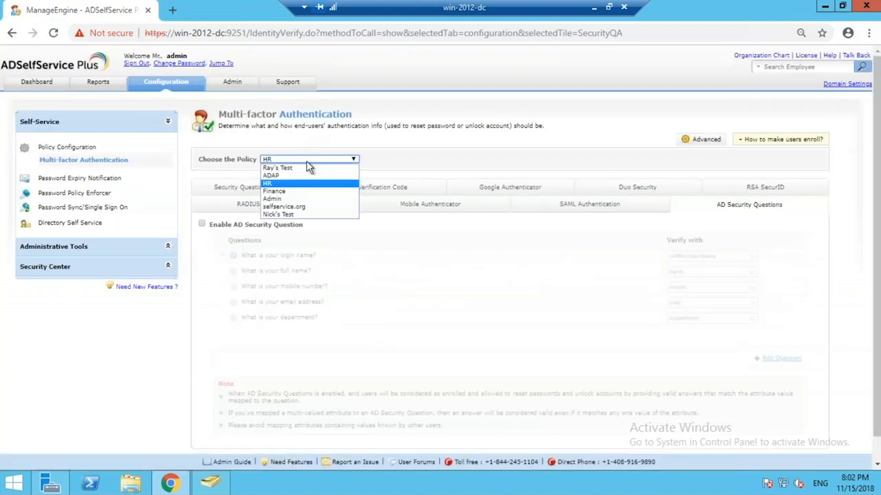
pyautogui.click(314, 199)
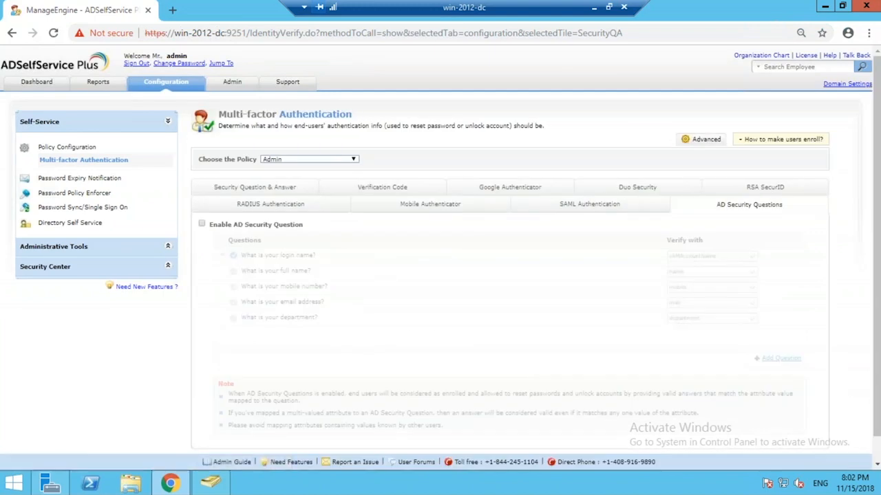
# Check the users in the Admin OU in Active Directory Users and Computers.
pyautogui.click(210, 484)
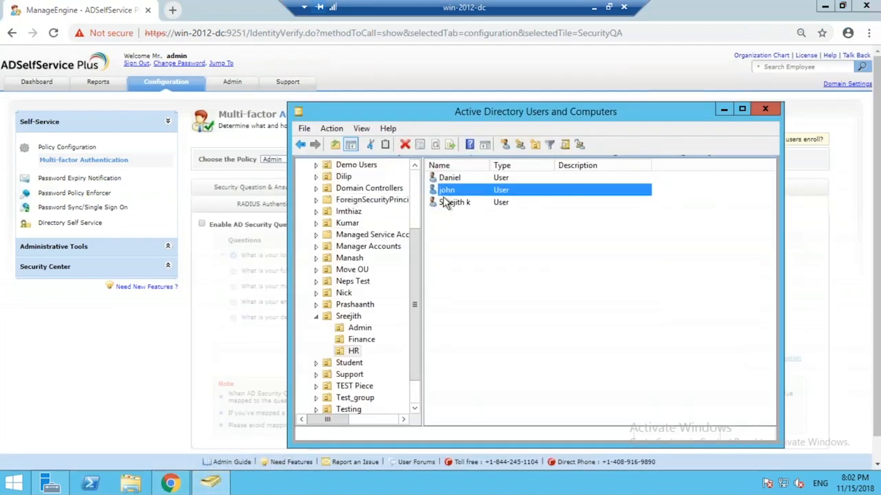
pyautogui.click(364, 328)
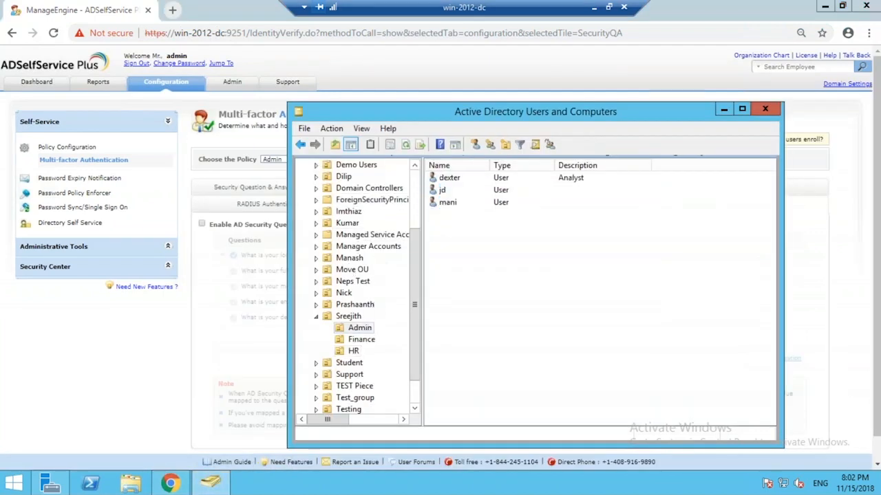
pyautogui.click(163, 355)
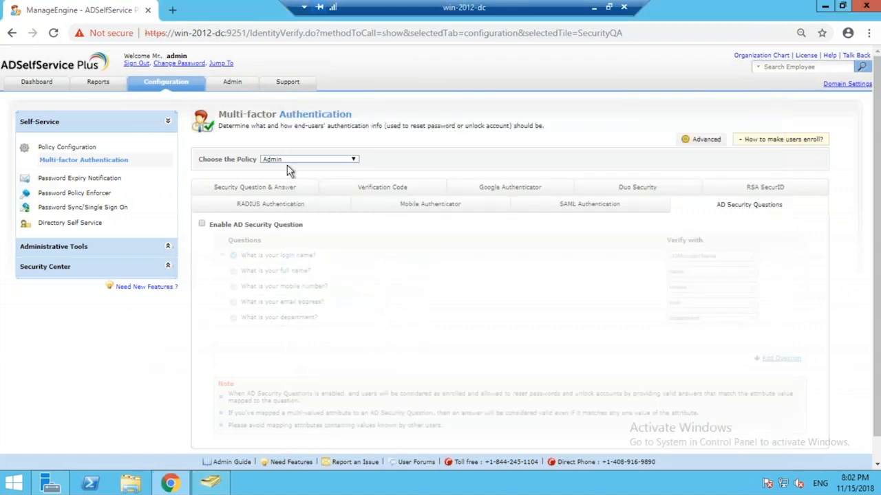
# Step through the Admin policy's question, verification code, Google Authenticator and Duo tabs, selecting the server address.
pyautogui.click(267, 190)
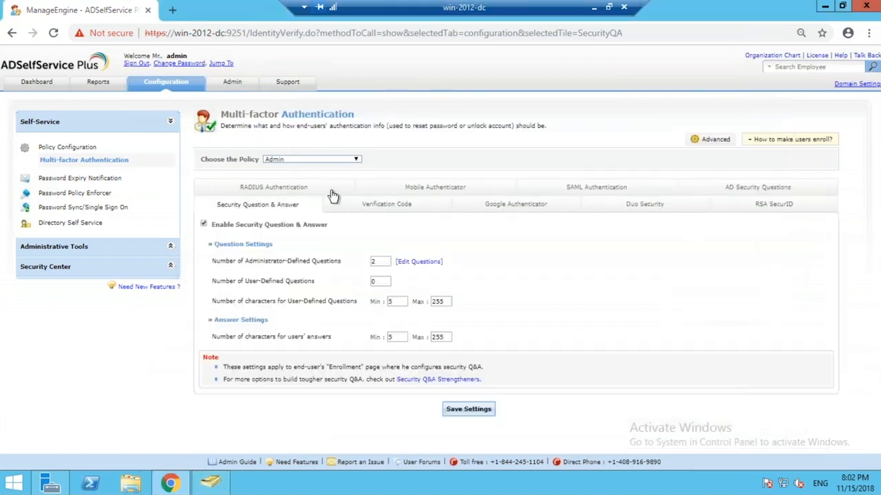
pyautogui.click(403, 204)
pyautogui.click(517, 207)
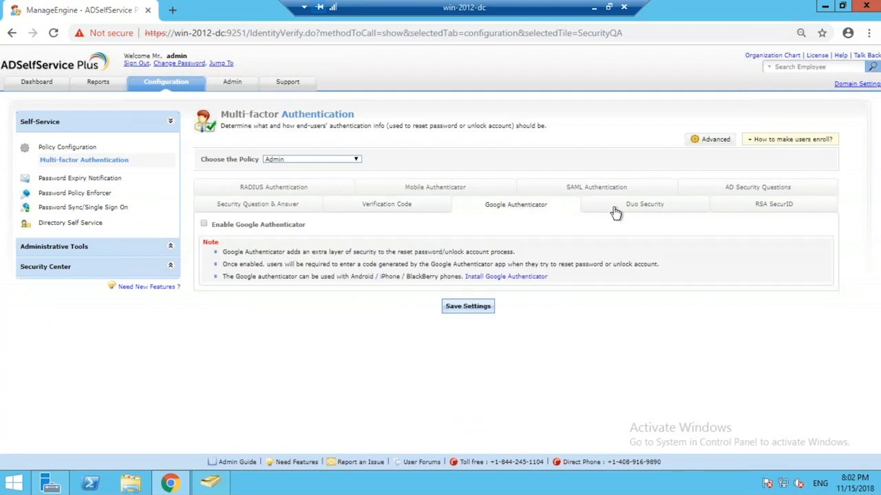
pyautogui.click(610, 211)
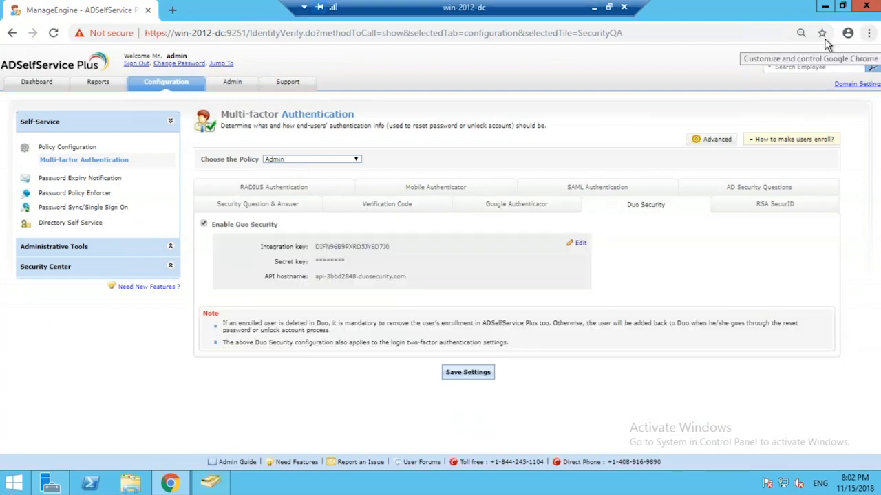
pyautogui.moveTo(248, 33); pyautogui.dragTo(146, 44)
pyautogui.hotkey('ctrl', 'c')
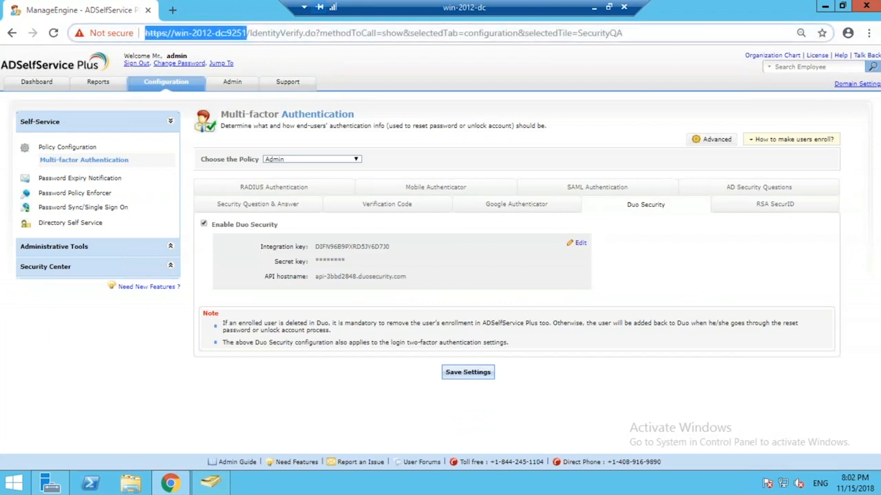
pyautogui.click(868, 33)
pyautogui.click(768, 83)
pyautogui.hotkey('ctrl', 'v')
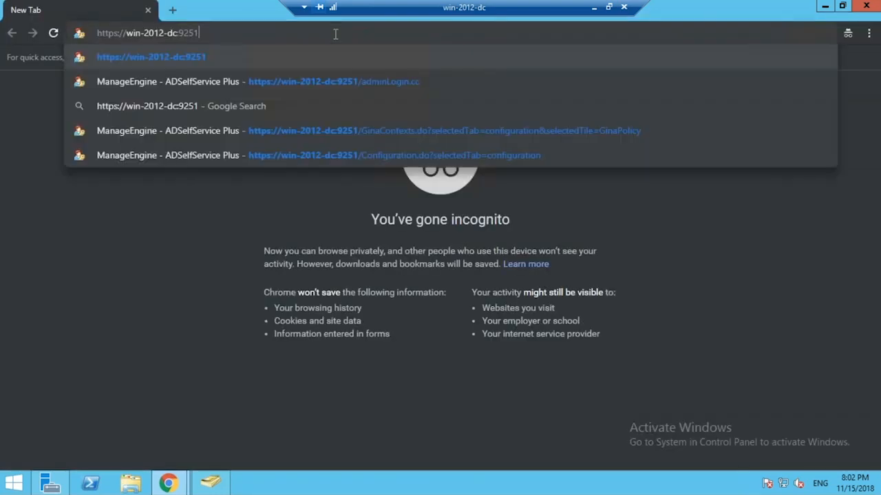
pyautogui.press('Return')
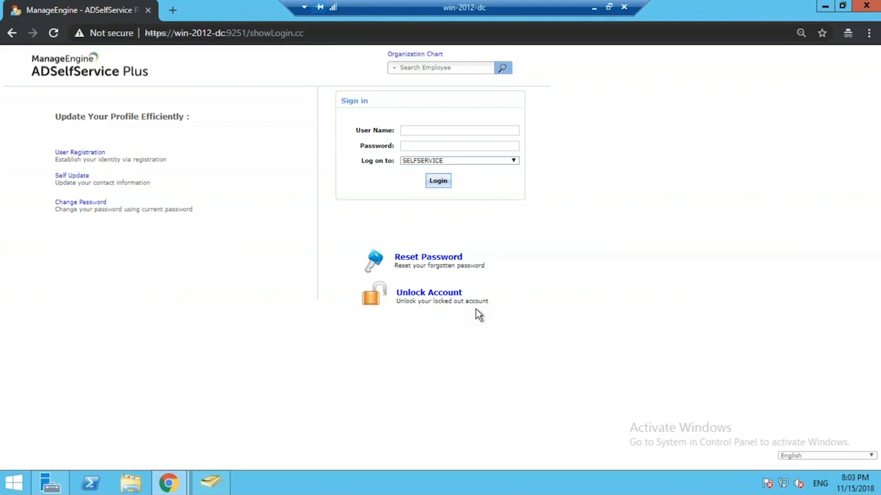
# Start a password reset for a test user, review the e-mail code options, then cancel.
pyautogui.click(444, 259)
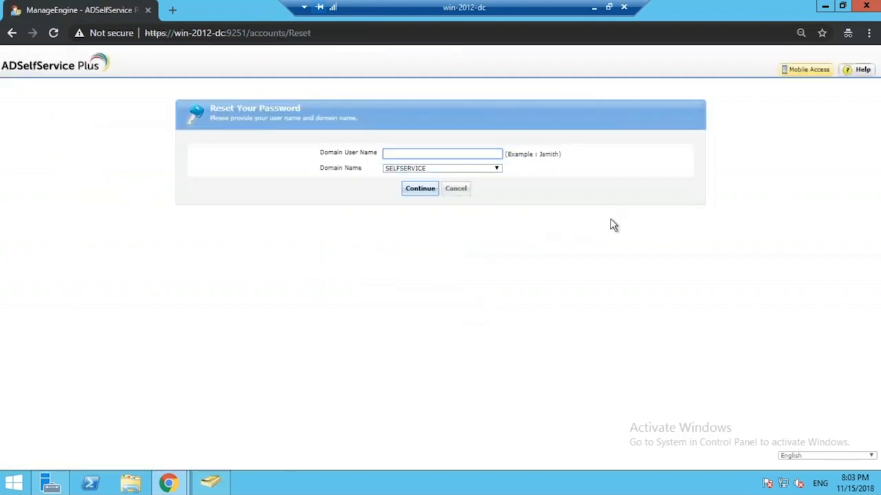
pyautogui.write('ss')
pyautogui.moveTo(420, 155); pyautogui.dragTo(349, 157)
pyautogui.write('dexter')
pyautogui.click(412, 194)
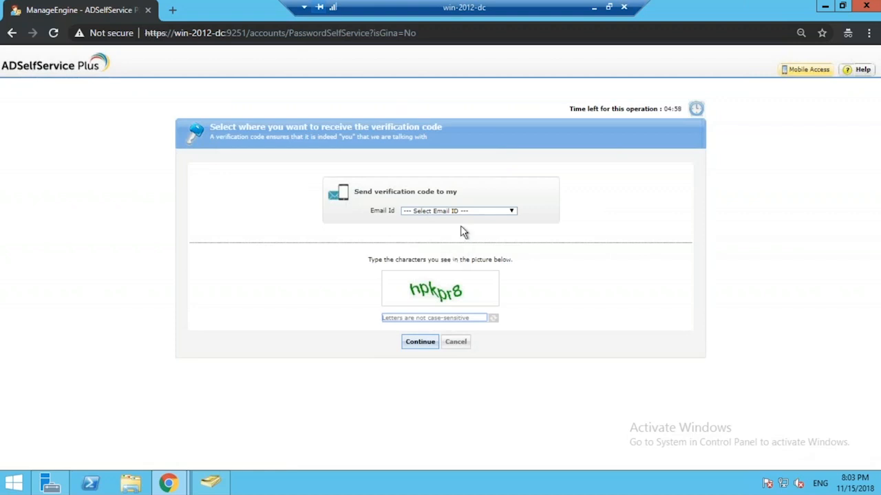
pyautogui.click(465, 212)
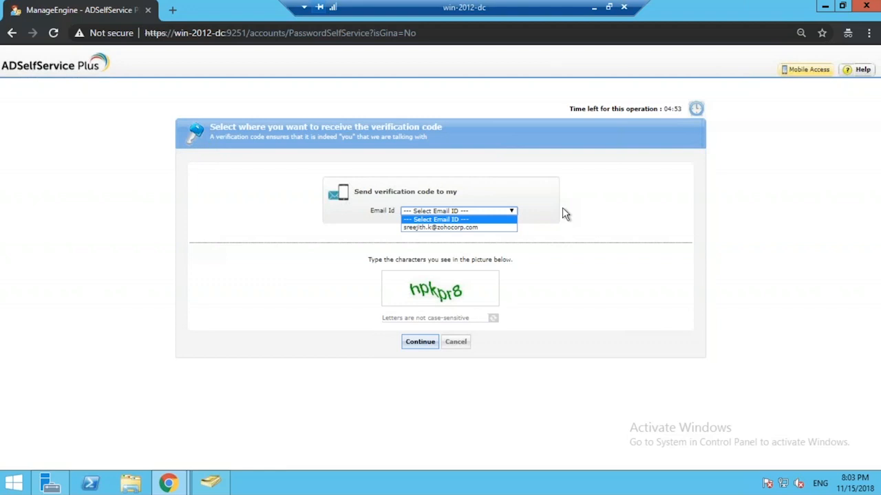
pyautogui.click(504, 236)
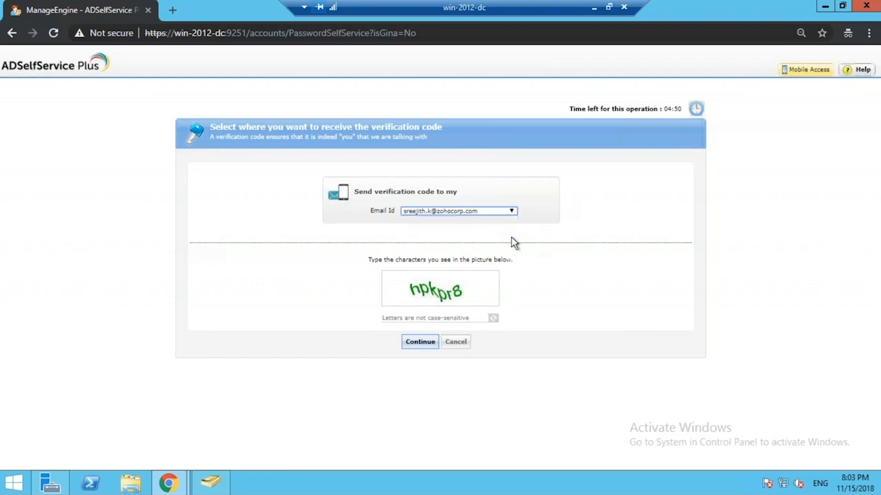
pyautogui.click(455, 344)
# Restart the password reset with a second username and continue.
pyautogui.click(428, 262)
pyautogui.write('sree')
pyautogui.click(417, 192)
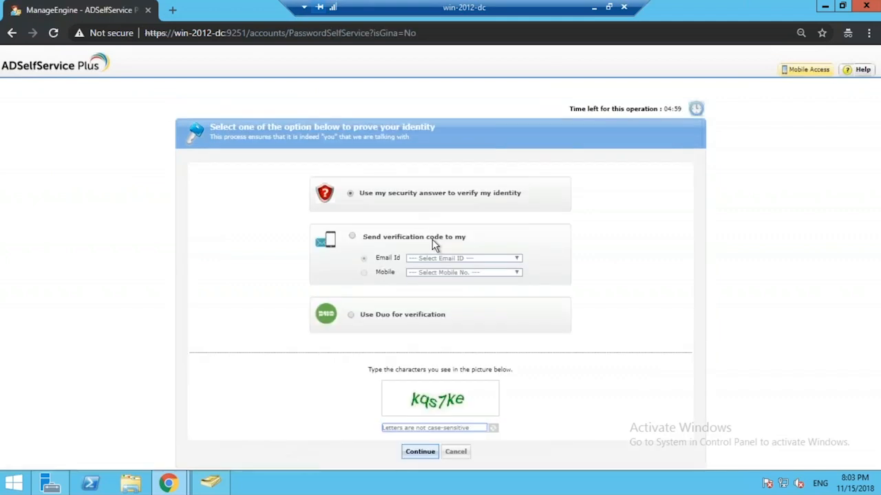
# Choose 'Use Duo for verification', enter the captcha characters and continue to the Duo prompt.
pyautogui.click(607, 213)
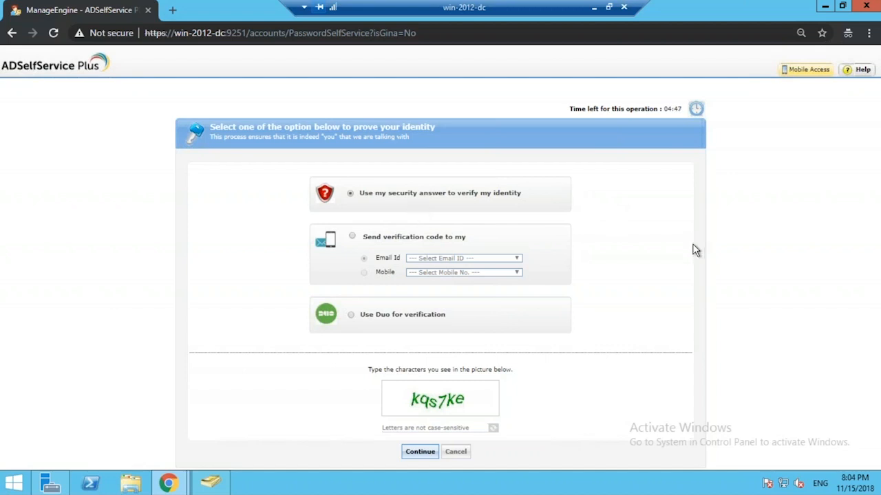
pyautogui.click(352, 238)
pyautogui.click(350, 315)
pyautogui.click(444, 427)
pyautogui.click(486, 406)
pyautogui.click(478, 428)
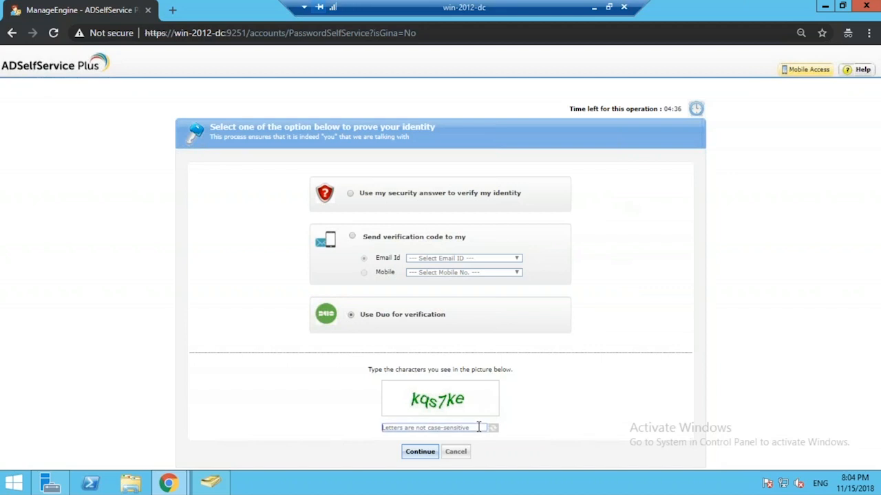
pyautogui.write('kqs7ke')
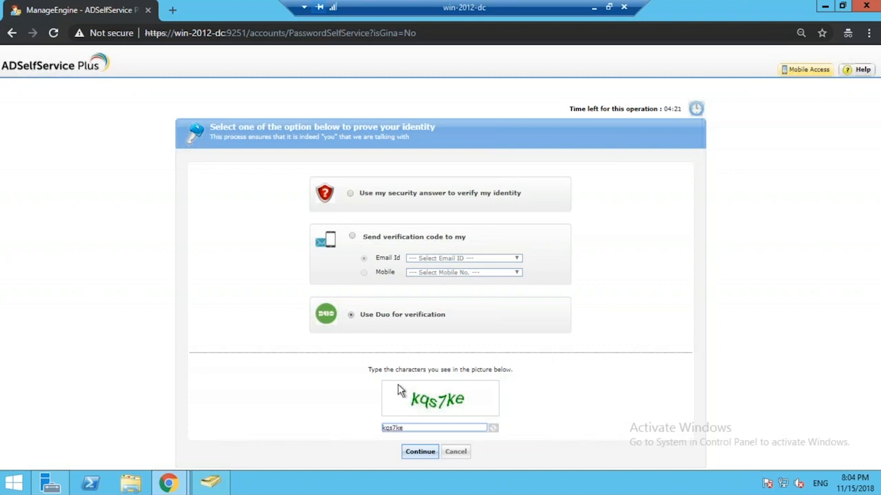
pyautogui.click(597, 394)
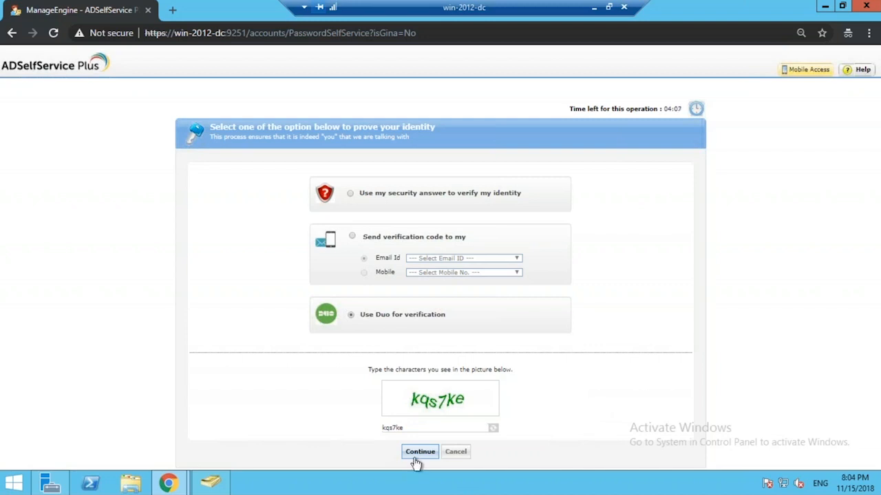
pyautogui.click(417, 460)
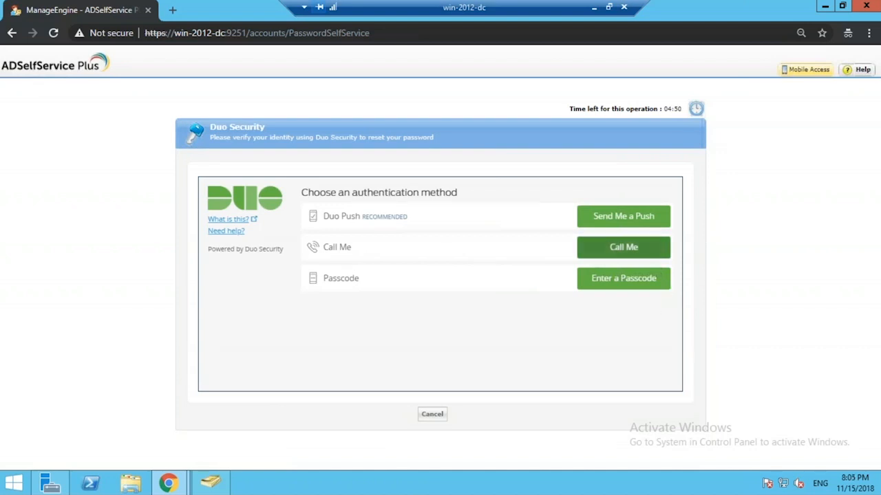
# Verify with a Duo phone call, cancel the Reset Password form, and minimize the remote session.
pyautogui.click(623, 247)
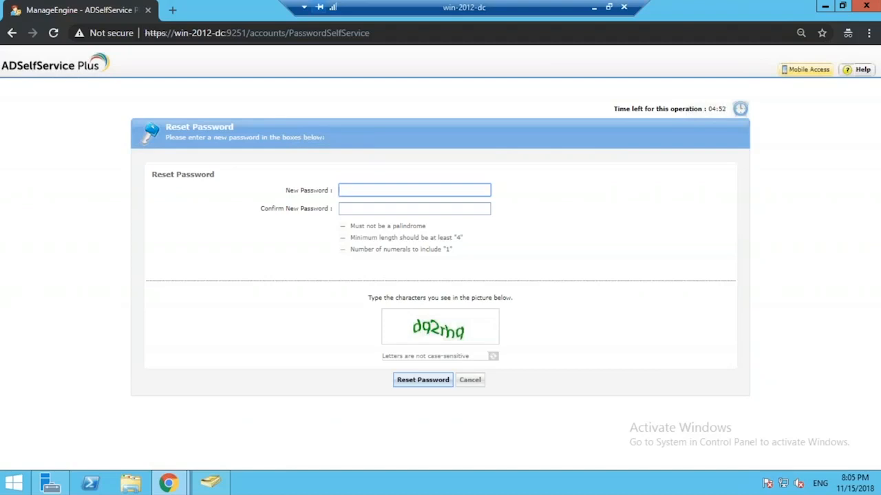
pyautogui.click(470, 381)
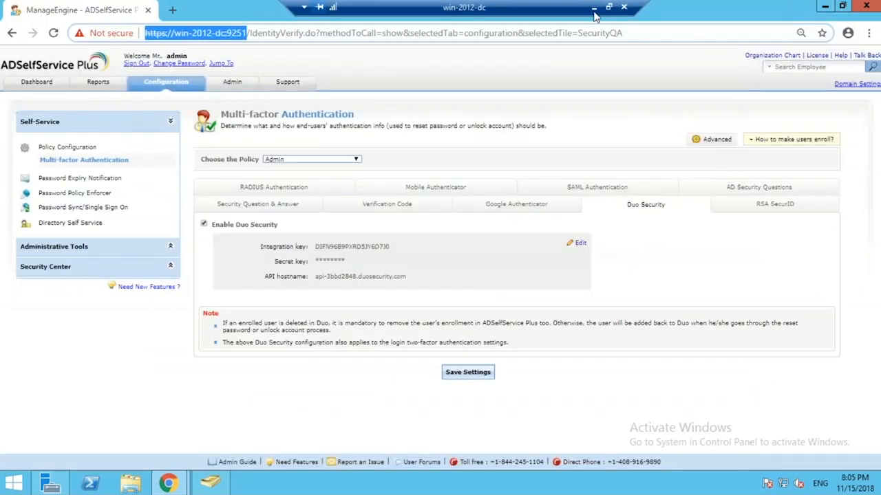
pyautogui.click(594, 8)
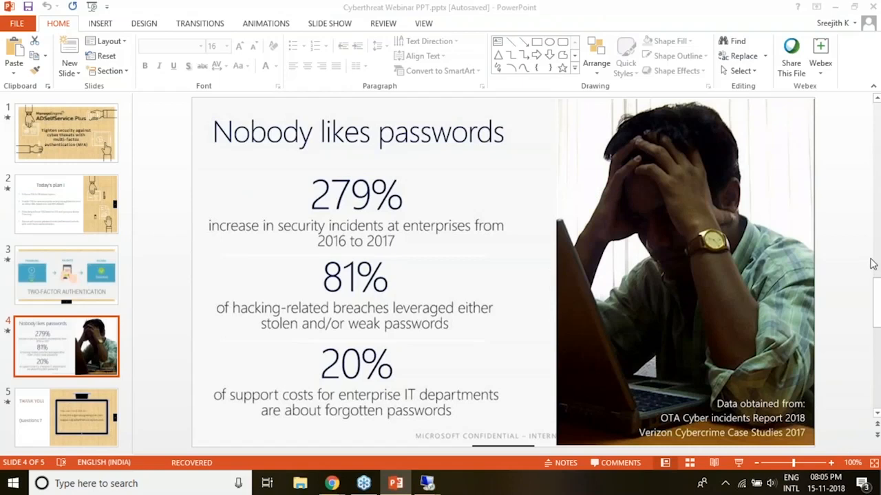
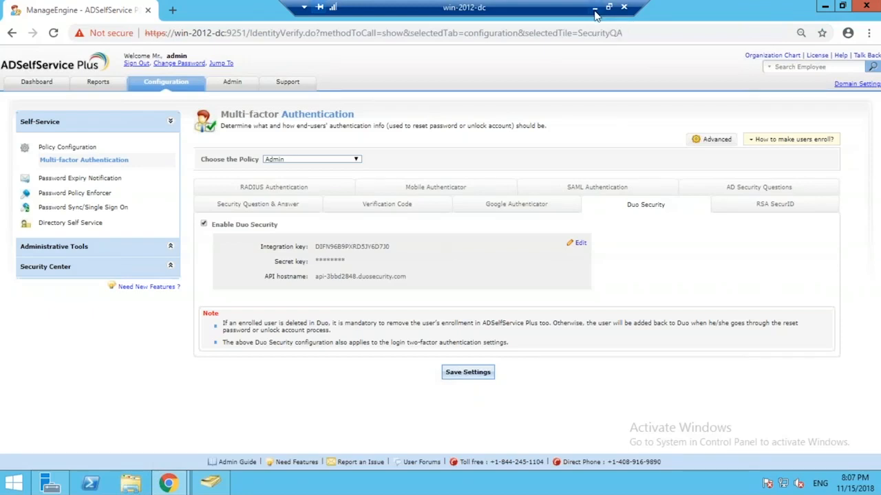
# Minimize the remote session to bring the PowerPoint presentation into view.
pyautogui.click(595, 14)
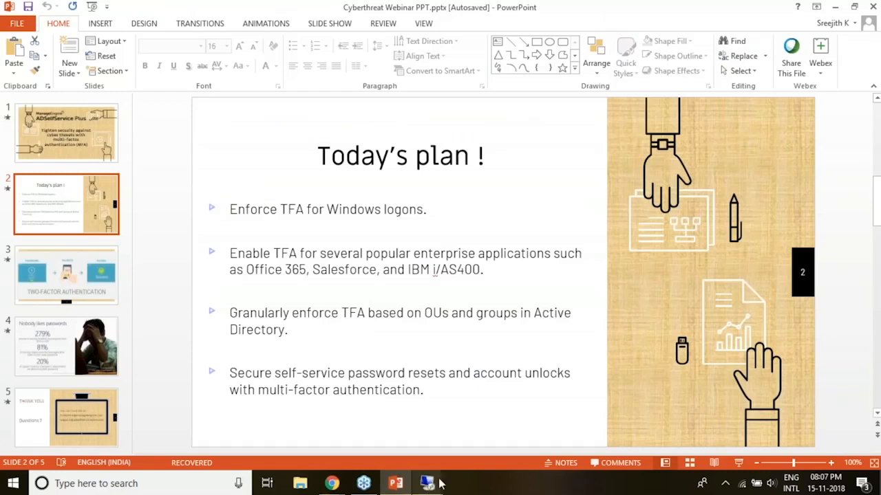
# Insert a new empty bullet below the OUs and groups bullet, then switch back to the remote desktop.
pyautogui.moveTo(291, 334)
pyautogui.mouseDown()
pyautogui.moveTo(237, 328)
pyautogui.moveTo(241, 318)
pyautogui.mouseUp()
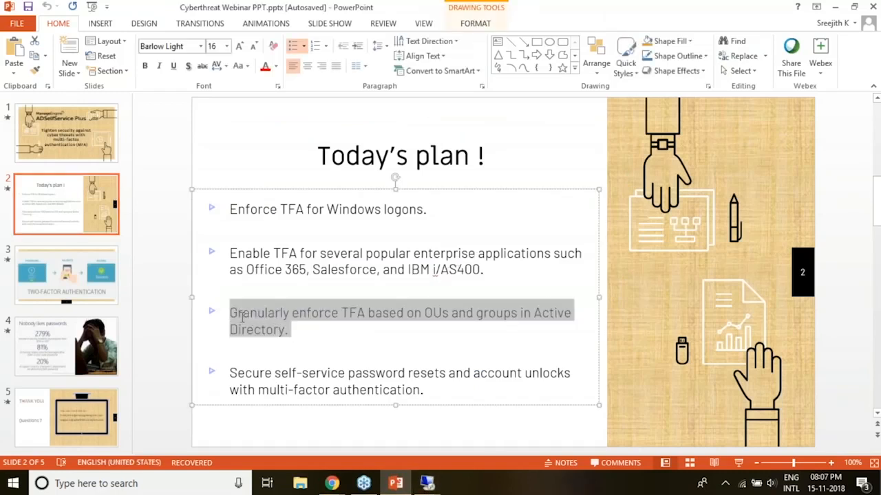
pyautogui.click(334, 338)
pyautogui.press('Return')
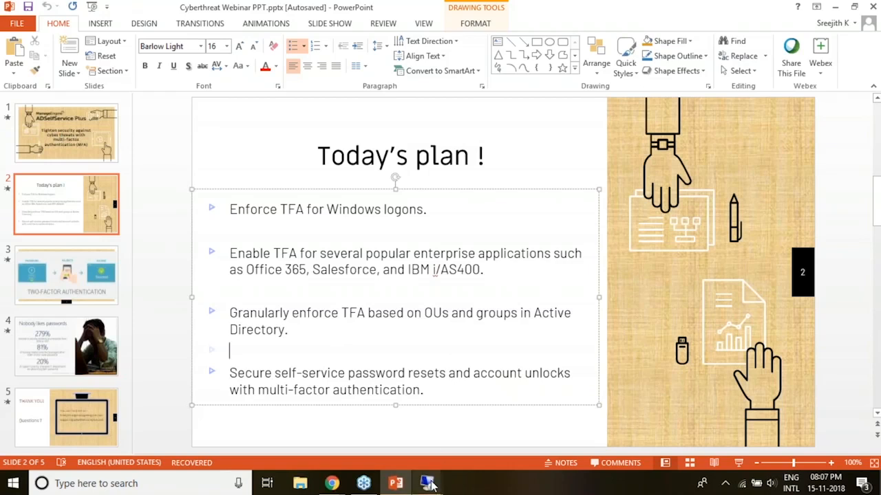
pyautogui.moveTo(428, 483)
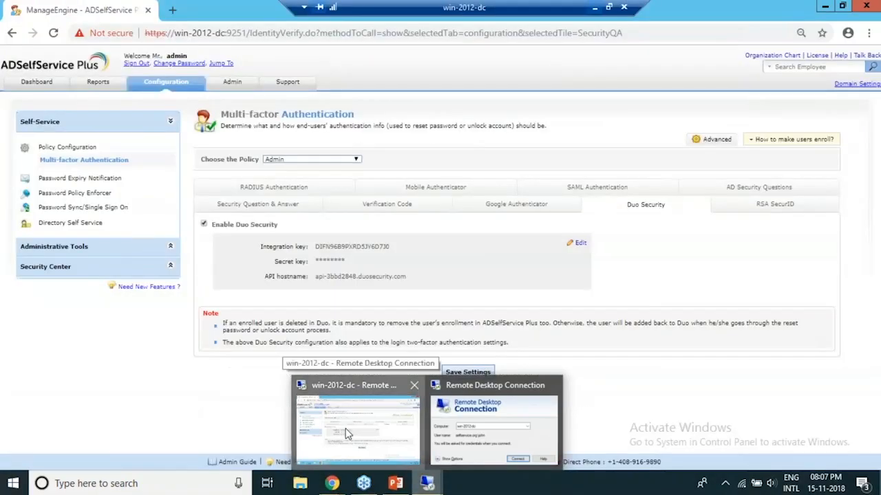
pyautogui.click(346, 432)
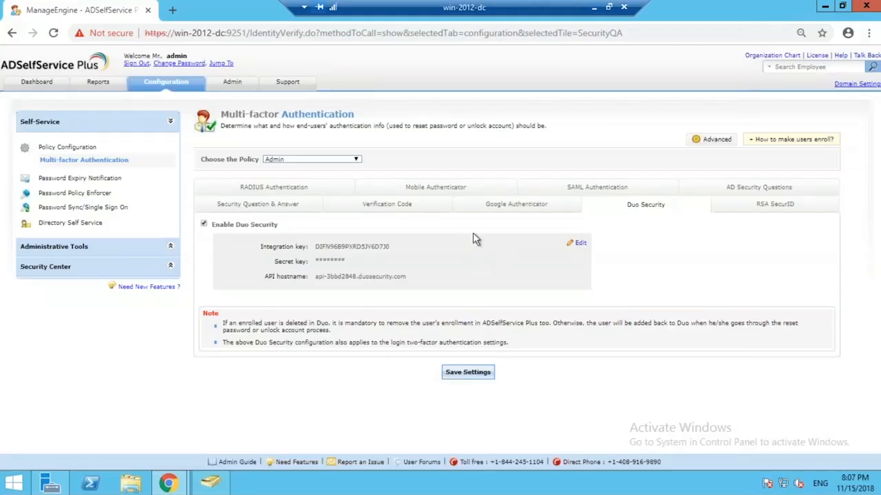
# List the self-service policies, highlight HR, Admin and Finance, and bring up AD Users and Computers.
pyautogui.click(73, 150)
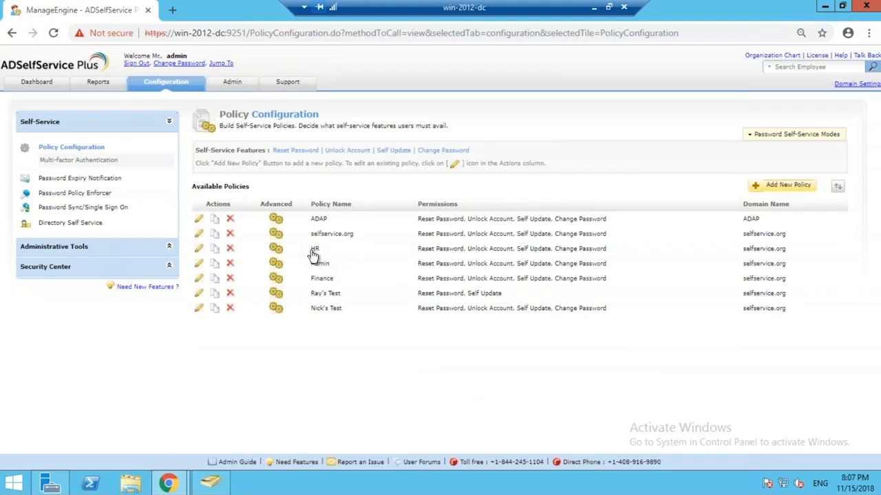
pyautogui.moveTo(311, 252); pyautogui.dragTo(338, 281)
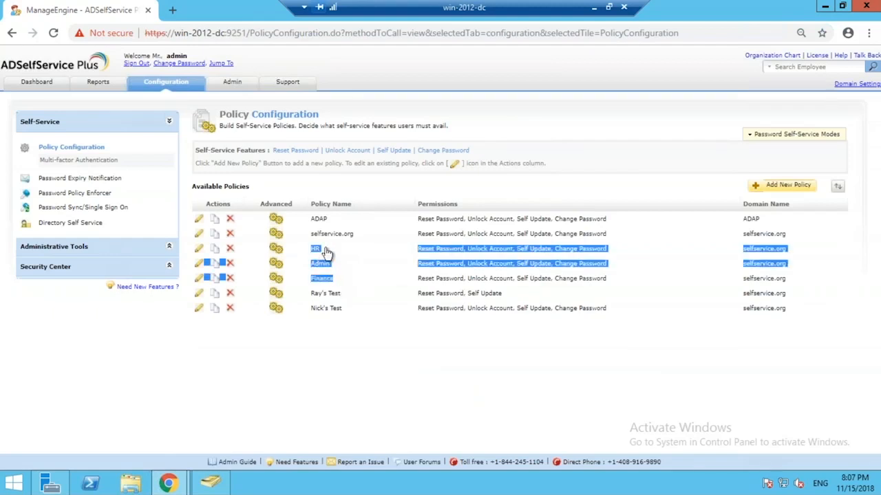
pyautogui.click(227, 485)
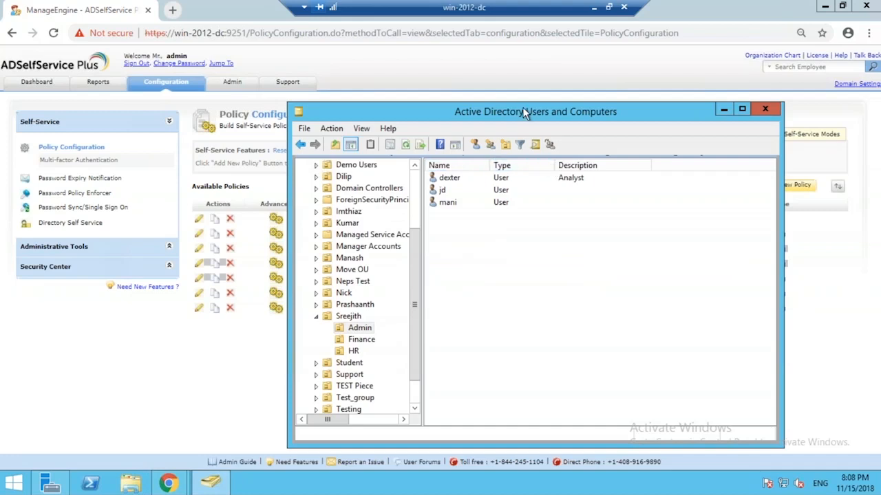
# Reposition the Active Directory window, flip to the presentation and back twice, then minimize Active Directory.
pyautogui.moveTo(523, 117); pyautogui.dragTo(455, 97)
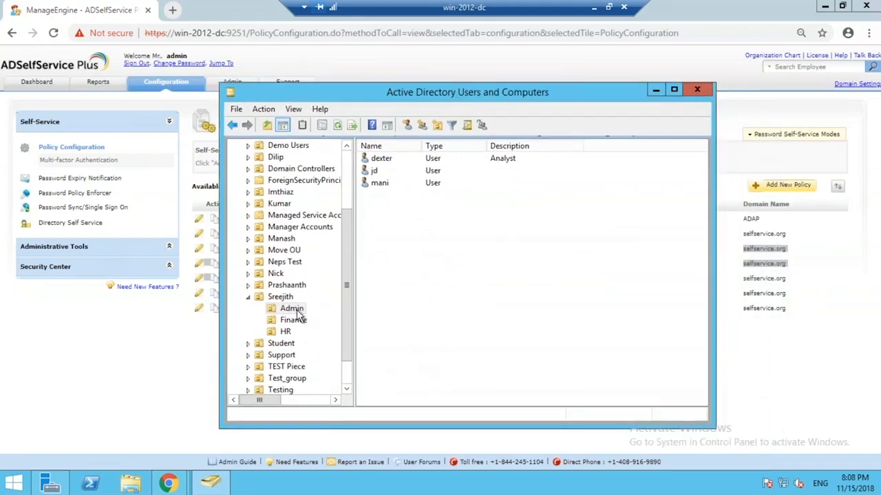
pyautogui.click(593, 11)
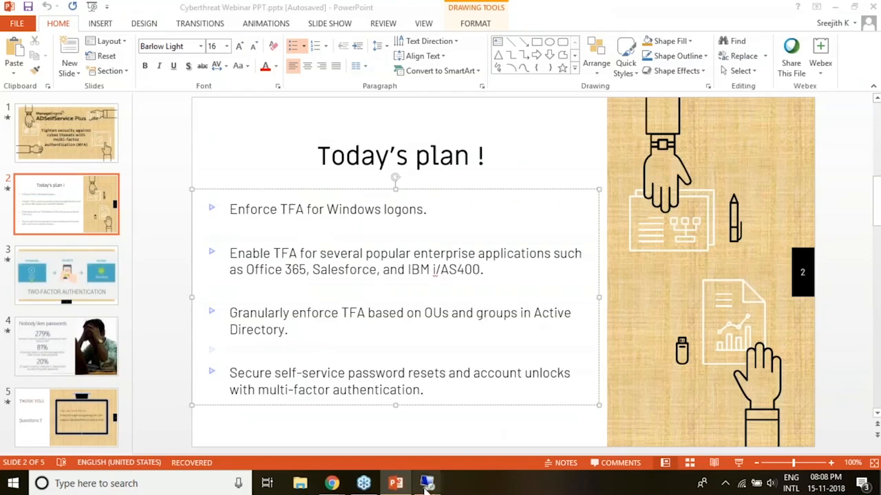
pyautogui.moveTo(432, 487)
pyautogui.click(356, 430)
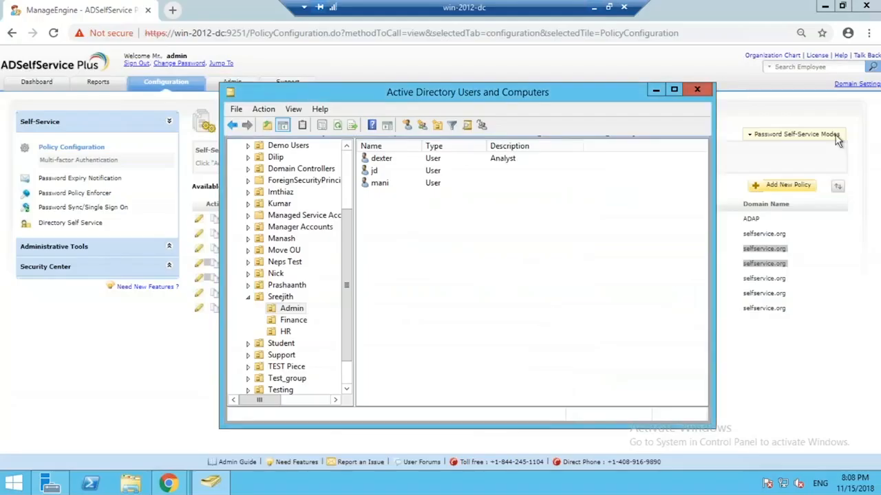
pyautogui.click(595, 9)
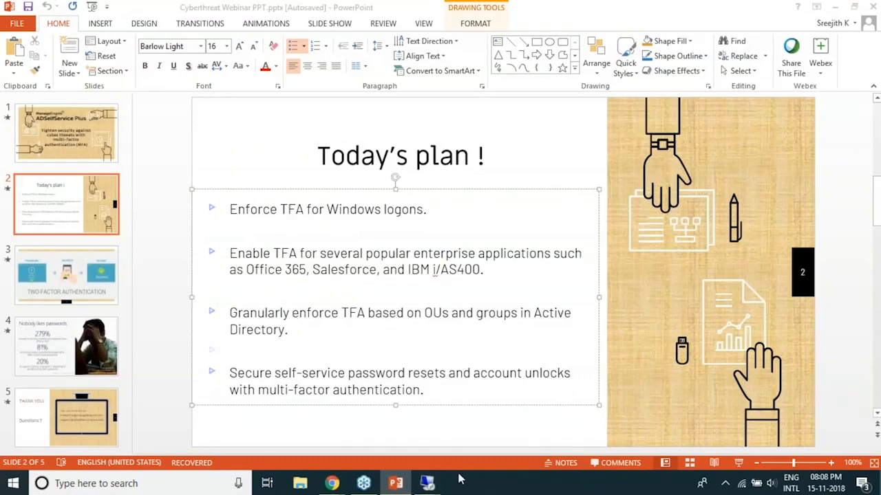
pyautogui.moveTo(427, 481)
pyautogui.click(373, 456)
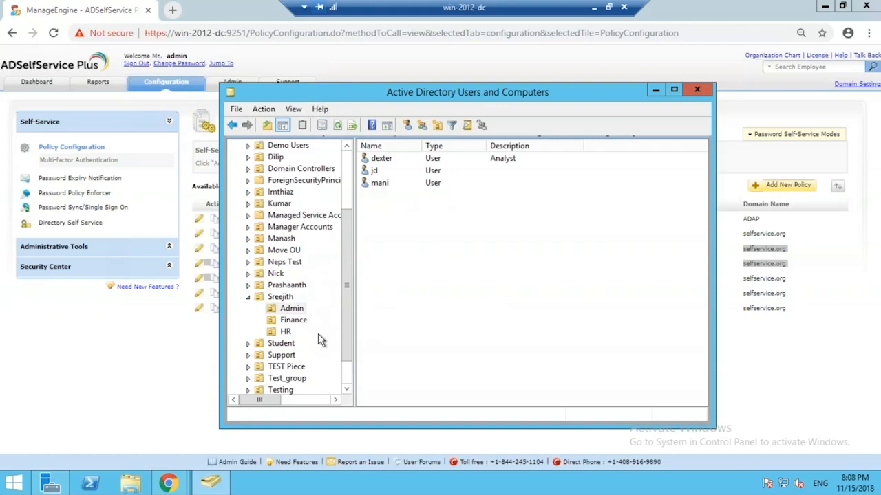
pyautogui.click(654, 91)
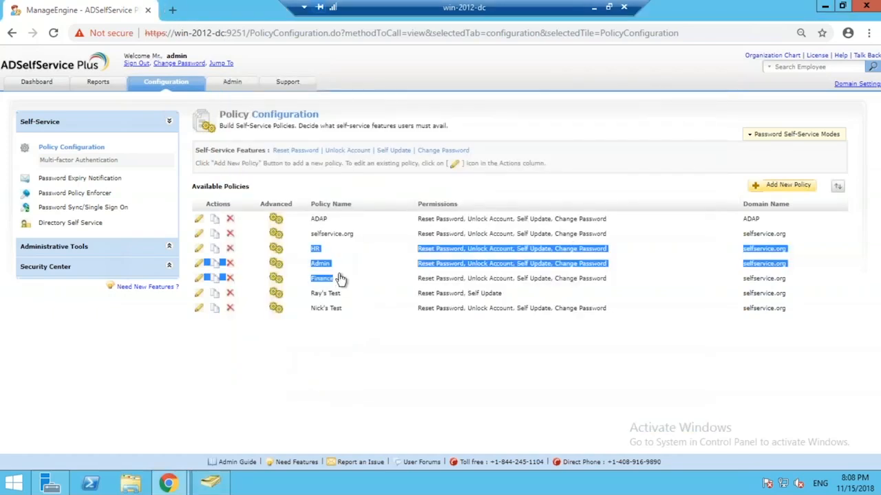
# Look over the MFA verification code settings, then open the HR policy's advanced options in Policy Configuration.
pyautogui.click(326, 359)
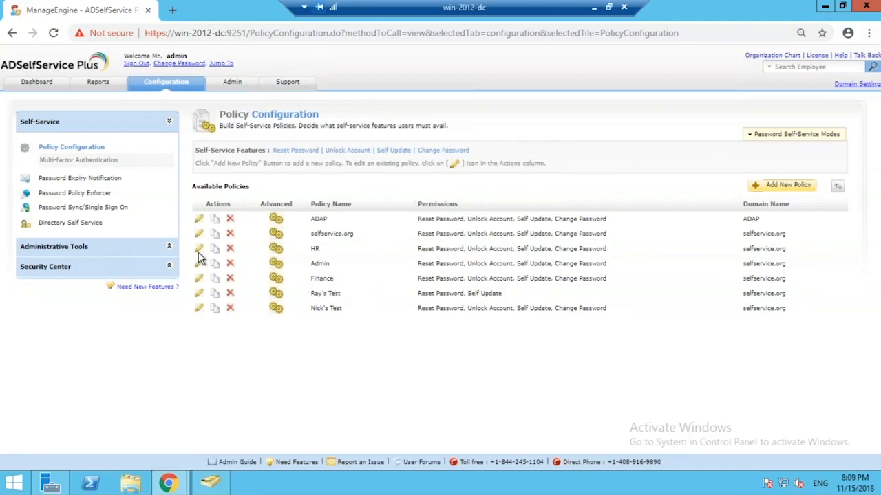
pyautogui.click(99, 162)
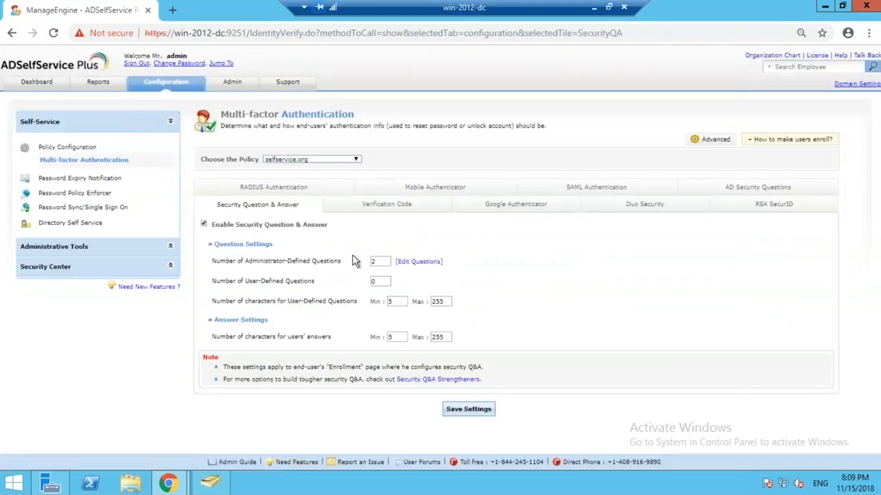
pyautogui.click(386, 212)
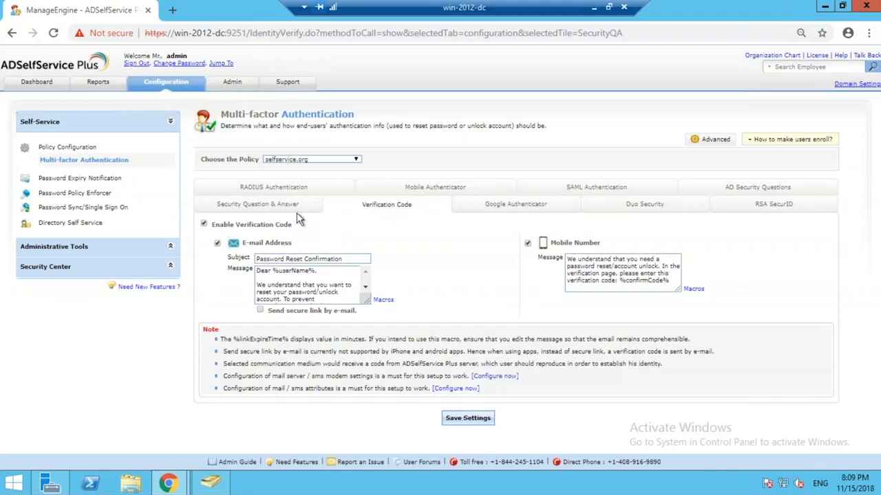
pyautogui.click(104, 177)
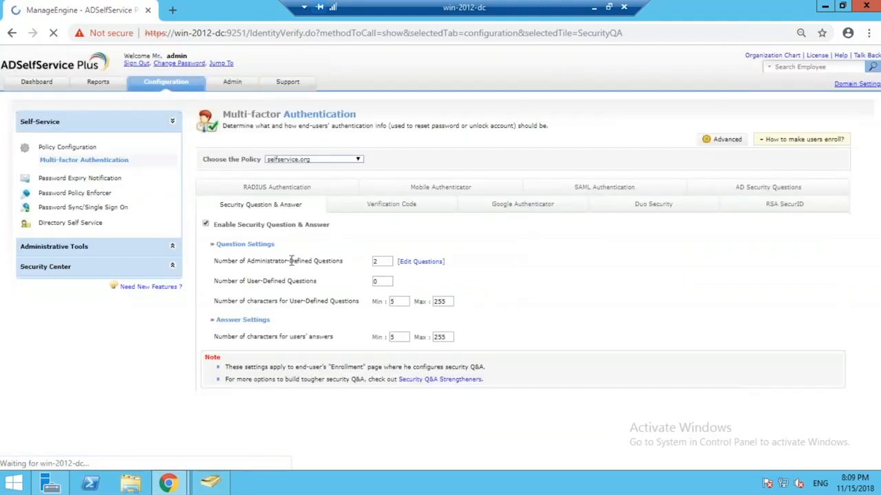
pyautogui.click(72, 149)
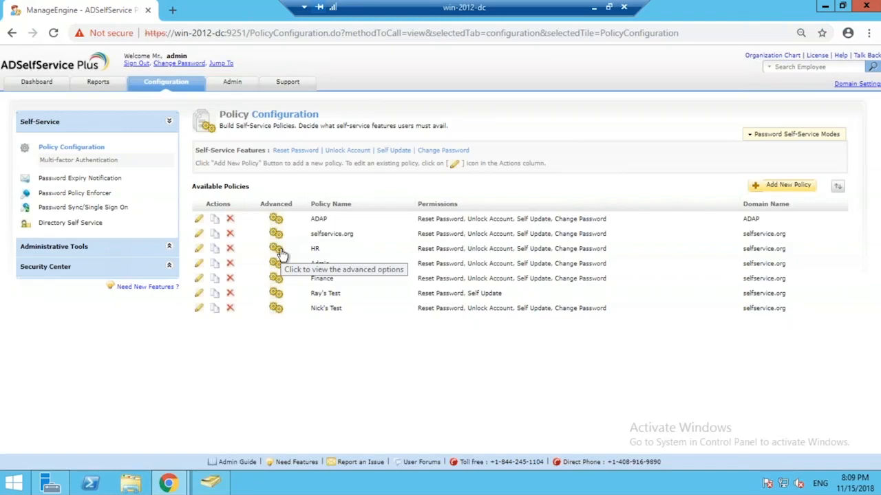
pyautogui.click(275, 249)
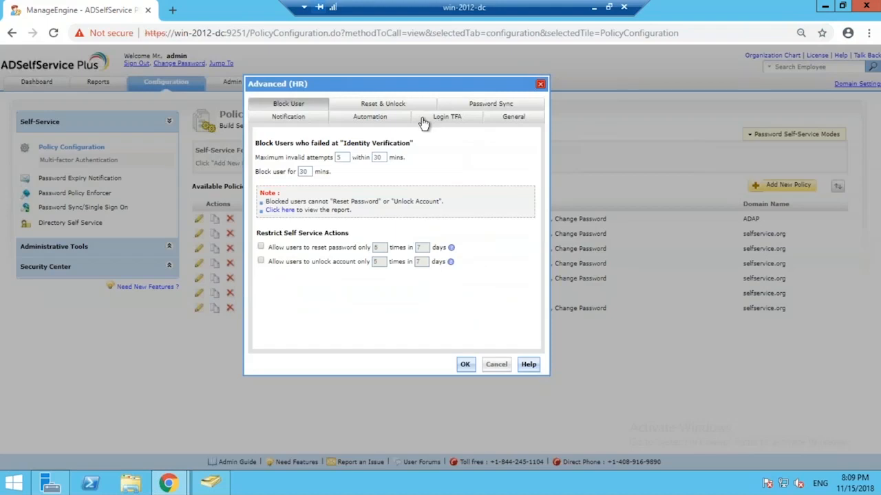
# Close the HR options, select the HR policy under Multi-factor Authentication, and open its Advanced enrollment settings.
pyautogui.click(540, 84)
pyautogui.click(95, 164)
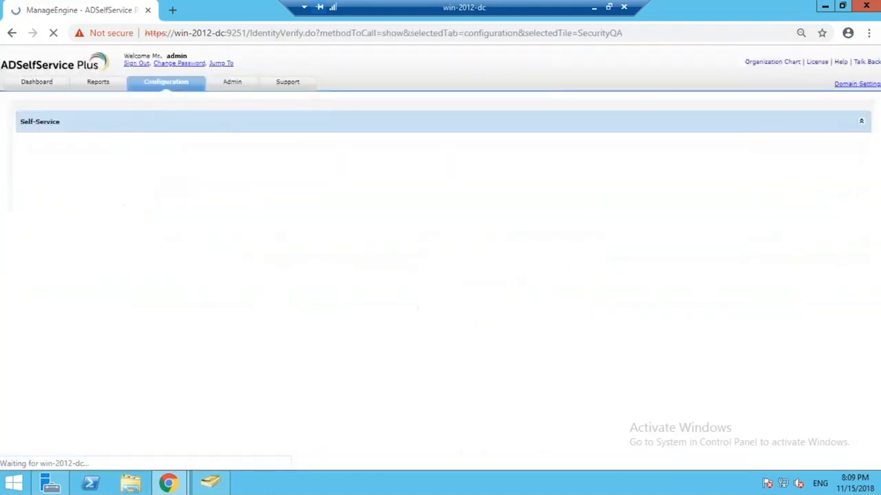
pyautogui.click(299, 165)
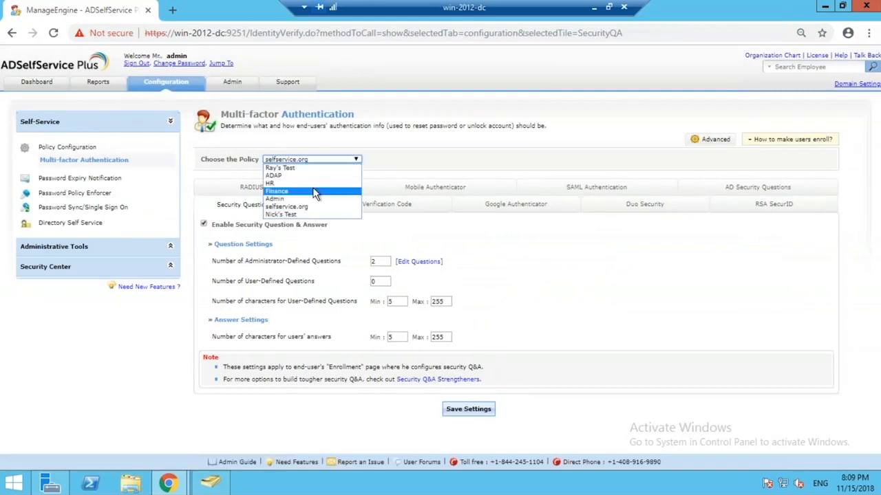
pyautogui.click(316, 191)
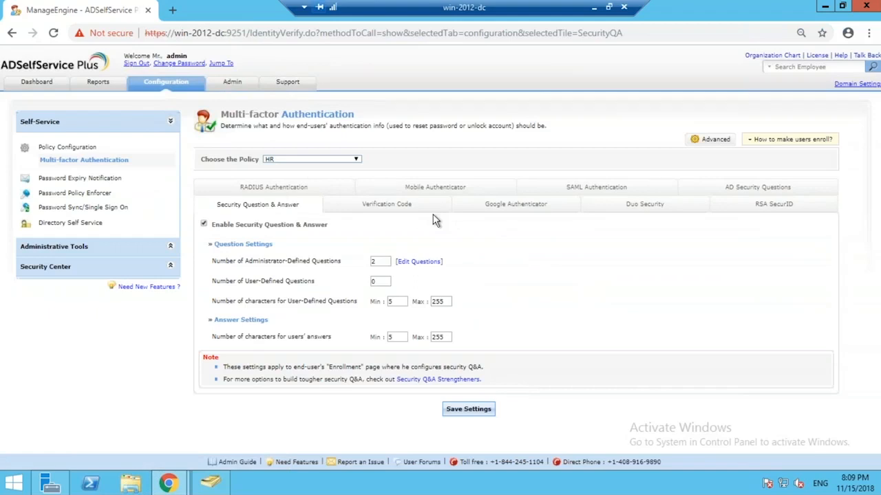
pyautogui.click(711, 140)
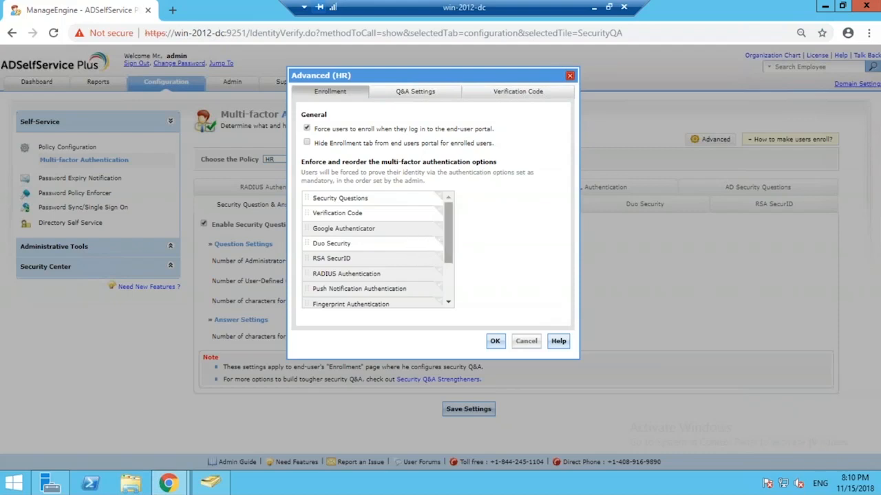
# Make Duo Security and Security Questions mandatory, move Duo Security to the top, and apply.
pyautogui.click(438, 240)
pyautogui.click(437, 198)
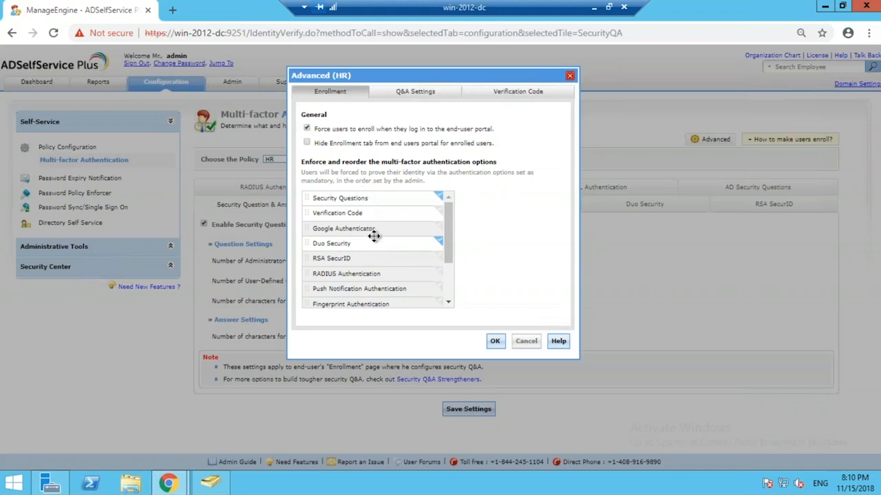
pyautogui.moveTo(374, 240); pyautogui.dragTo(379, 200)
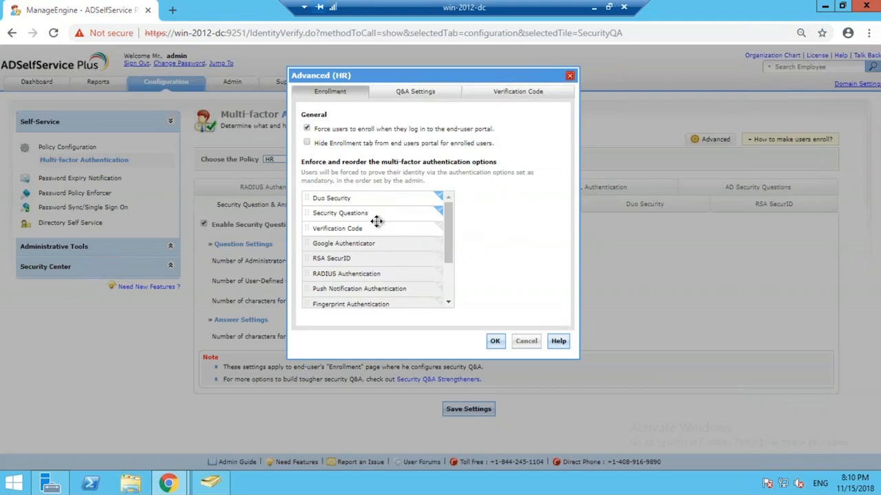
pyautogui.click(439, 197)
pyautogui.click(496, 342)
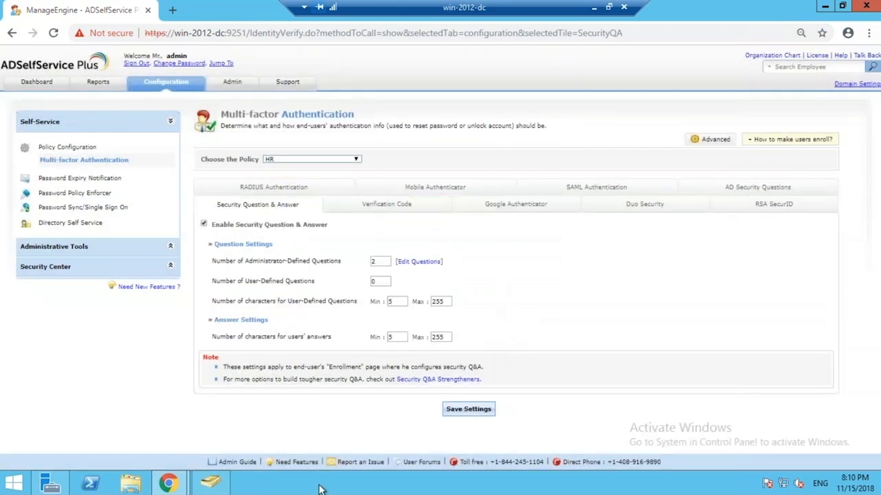
# Check the HR OU users, save the HR policy's MFA settings, and switch to the end-user login window.
pyautogui.click(213, 484)
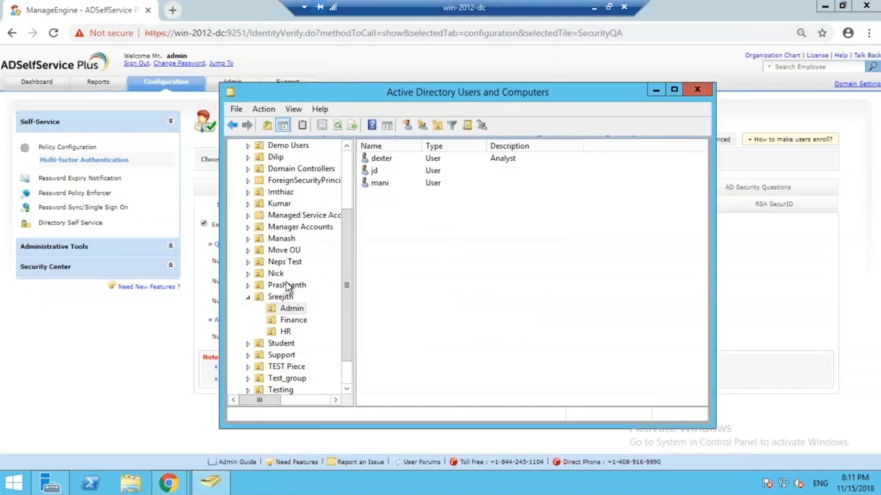
pyautogui.click(284, 333)
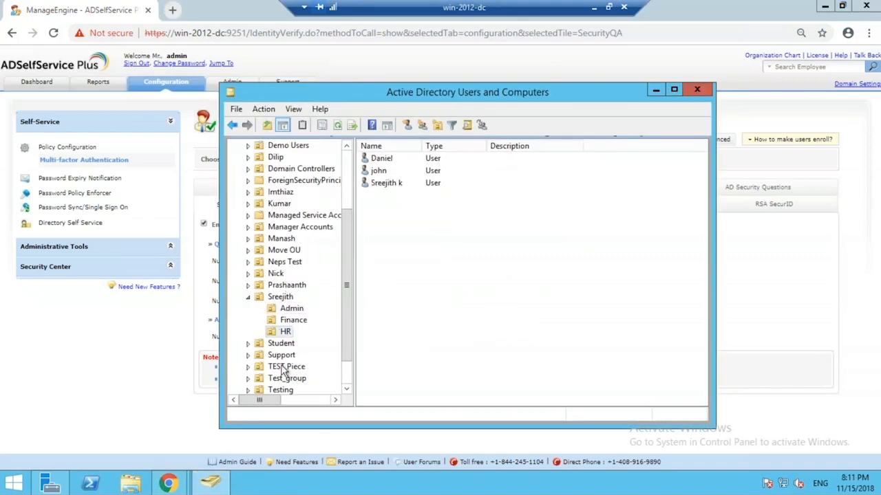
pyautogui.click(212, 483)
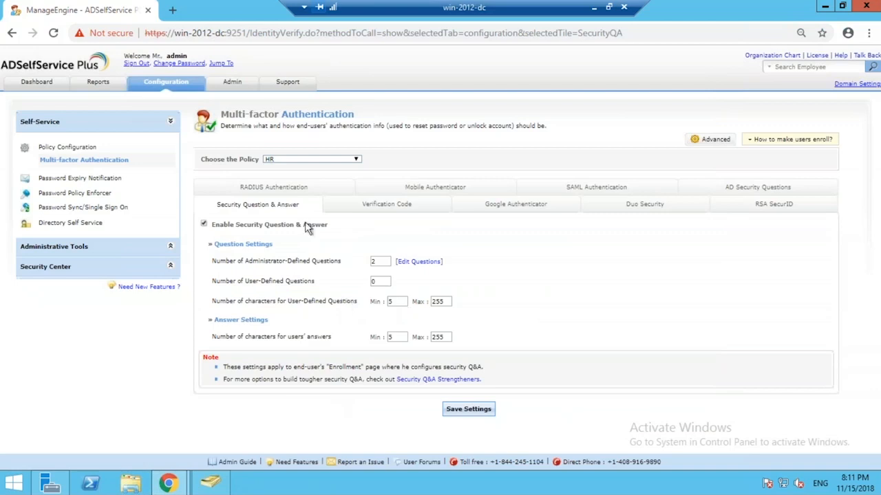
pyautogui.click(465, 408)
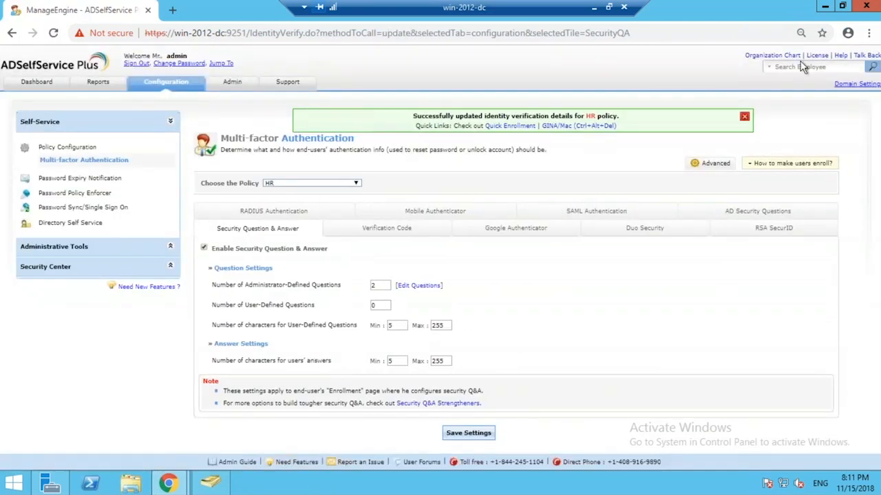
pyautogui.moveTo(168, 484)
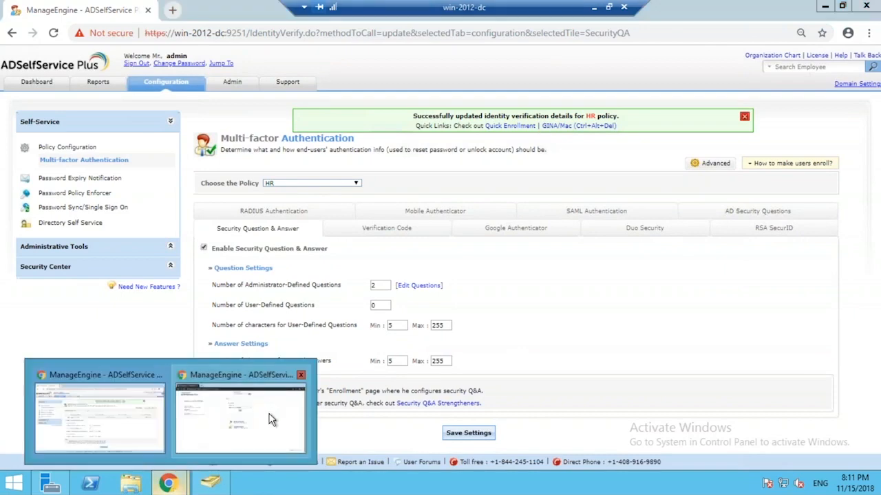
pyautogui.click(216, 433)
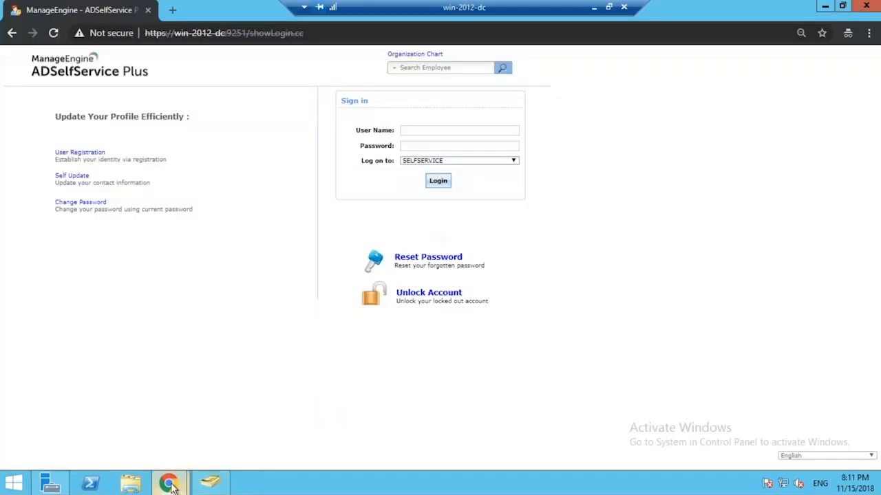
# Start a password reset with the end user's username, request a Duo push, then cancel and restart.
pyautogui.moveTo(188, 482)
pyautogui.click(421, 258)
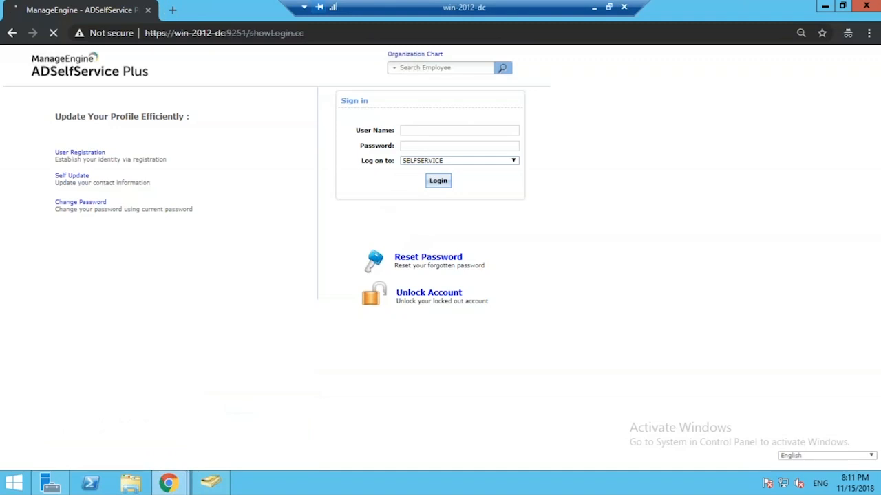
pyautogui.write('sree')
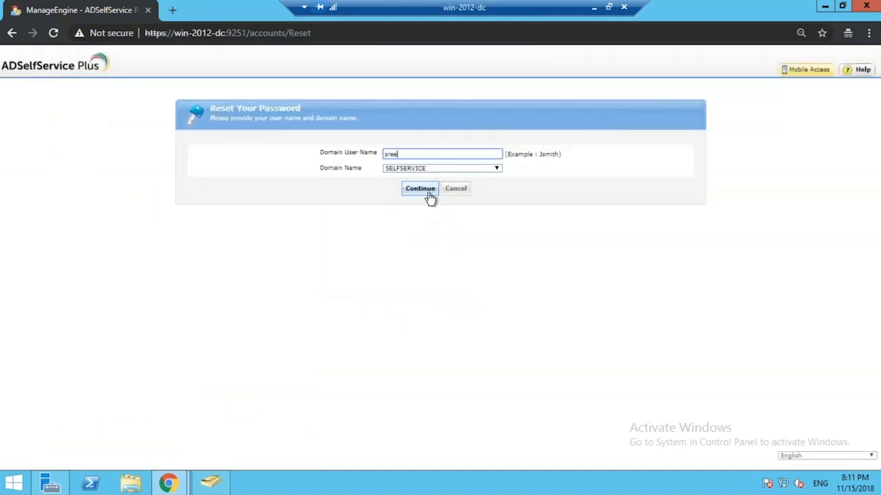
pyautogui.press('Return')
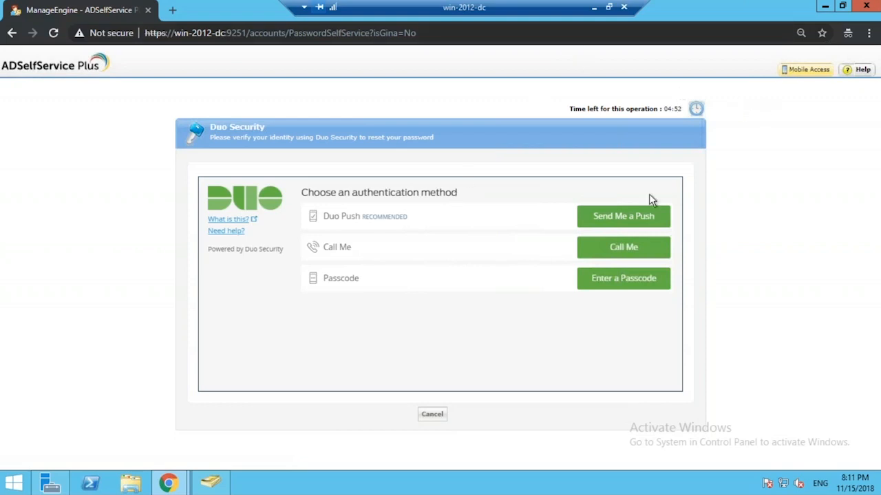
pyautogui.click(635, 217)
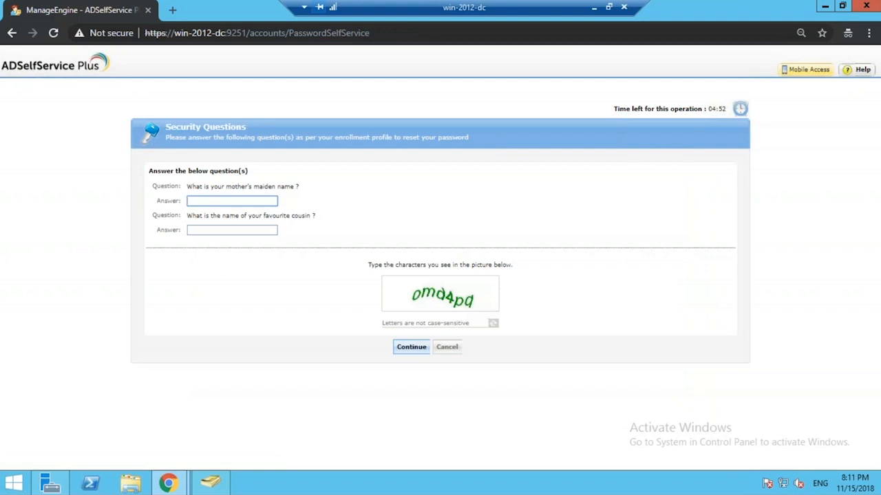
pyautogui.click(446, 348)
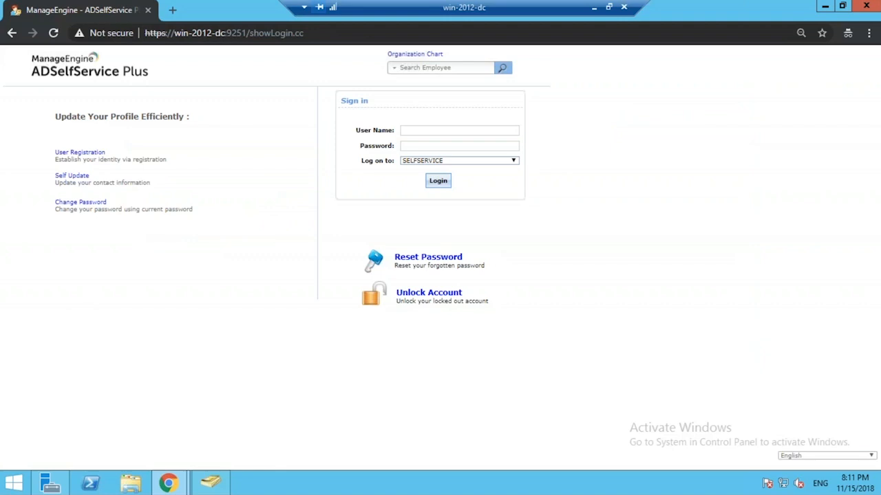
pyautogui.click(436, 256)
# Enter the username, approve a Duo push, answer both security questions and the captcha, then cancel at the new-password form.
pyautogui.write('sree')
pyautogui.click(426, 198)
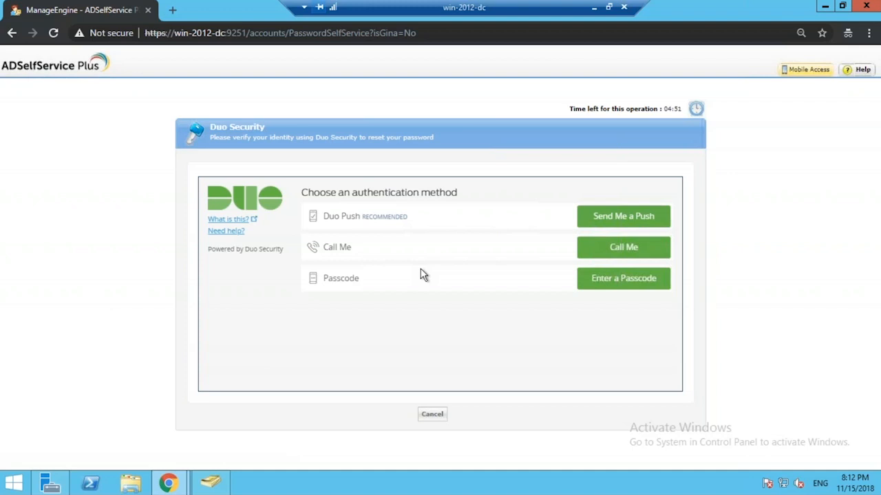
pyautogui.click(620, 225)
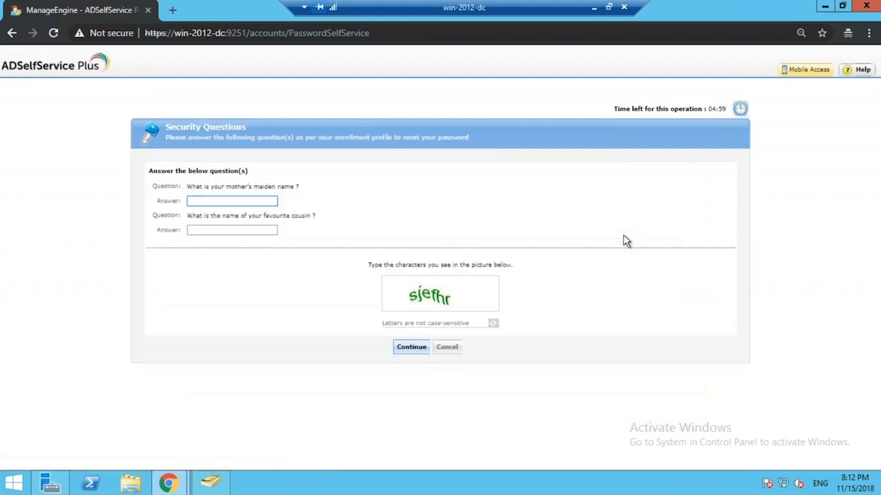
pyautogui.write('*****')
pyautogui.press('Tab')
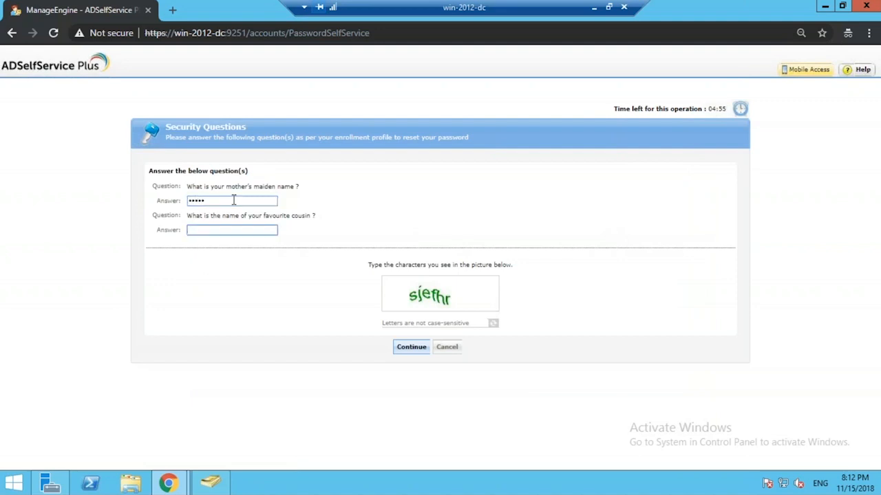
pyautogui.write('*****')
pyautogui.press('Tab')
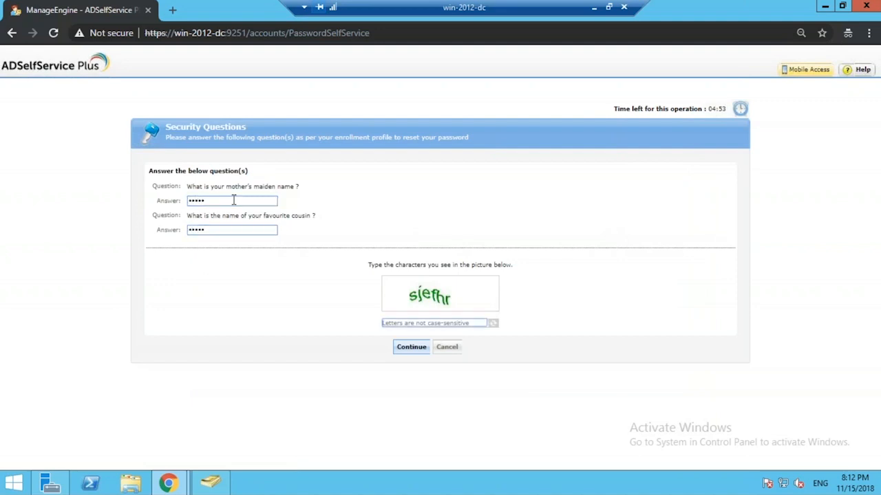
pyautogui.write('sjefhr')
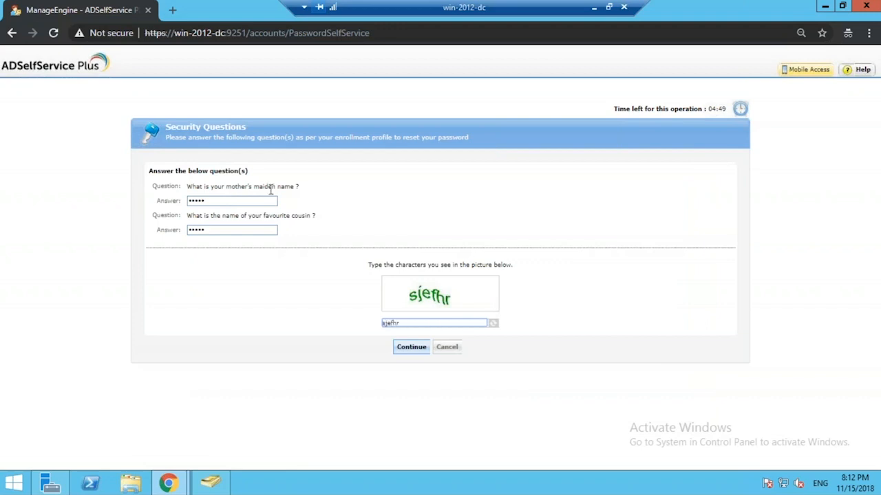
pyautogui.click(406, 348)
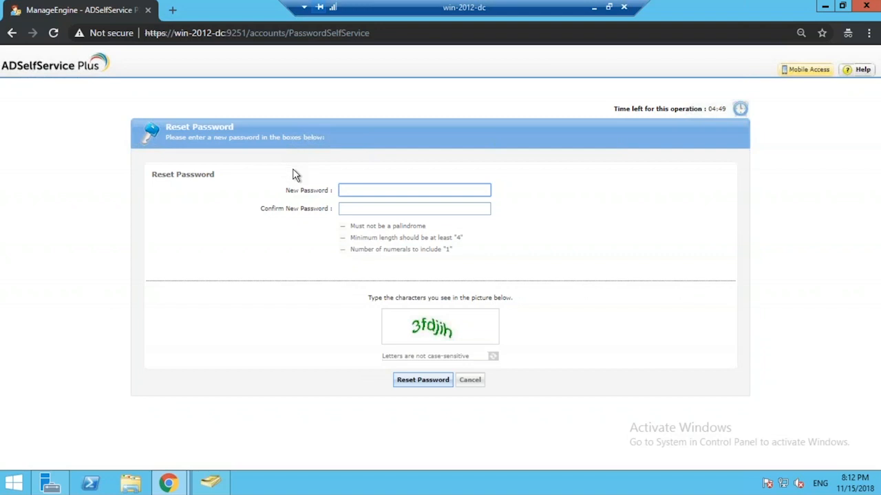
pyautogui.click(470, 379)
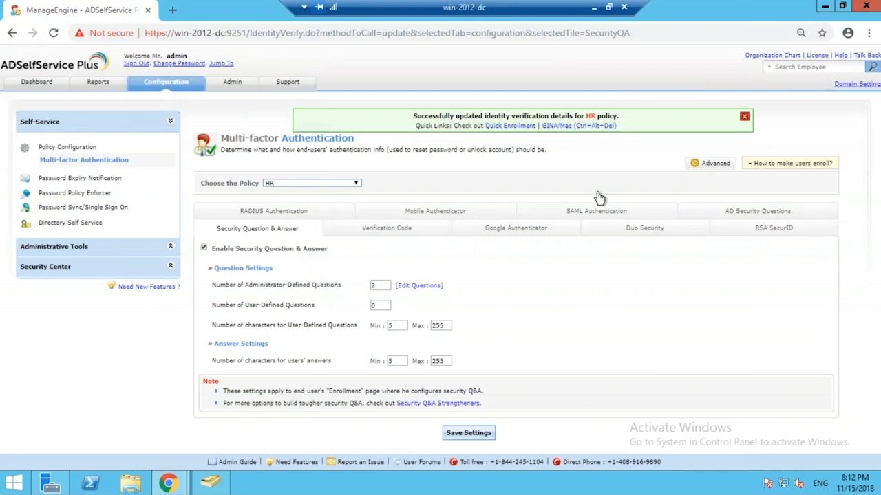
# Reopen HR's Advanced settings, confirm Duo Security is ordered first, and save the policy settings.
pyautogui.click(695, 163)
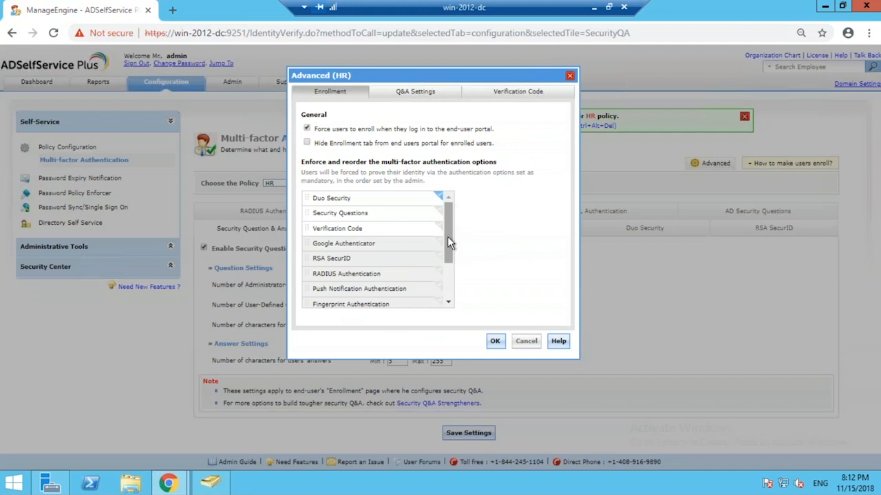
pyautogui.click(495, 342)
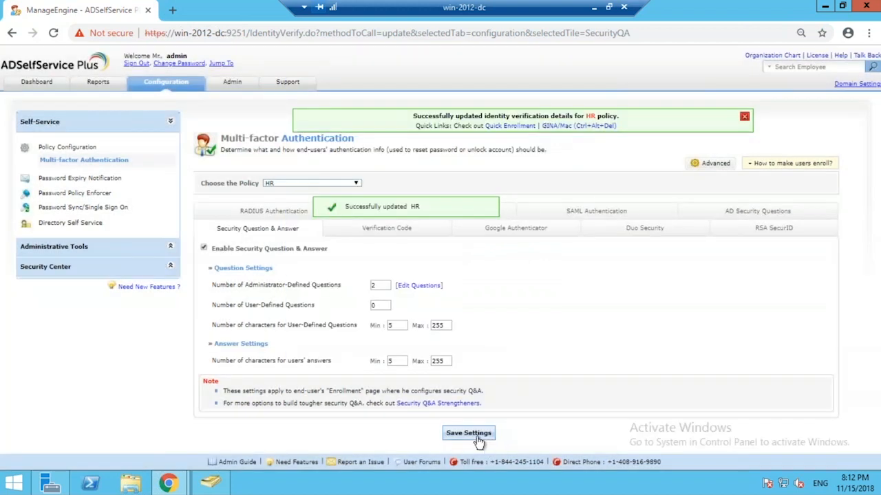
pyautogui.click(477, 439)
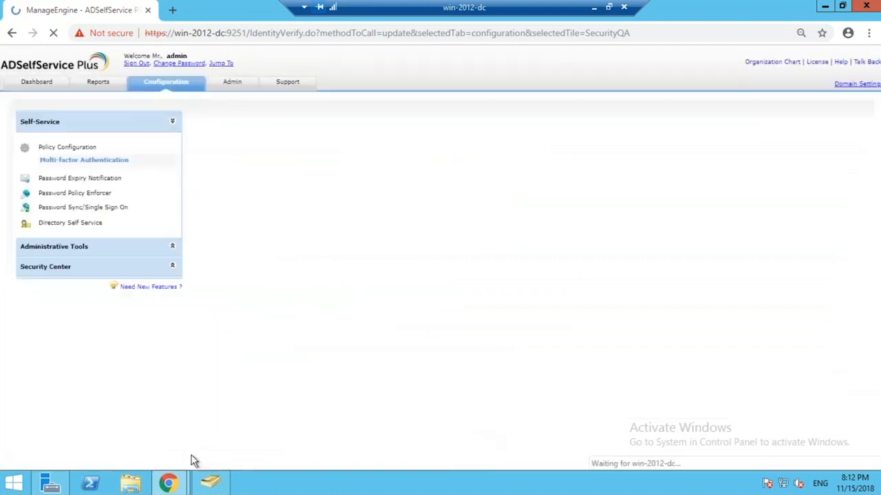
# In the end-user login window, start a password reset for the end user's username and verify it with a Duo push.
pyautogui.moveTo(167, 484)
pyautogui.click(238, 444)
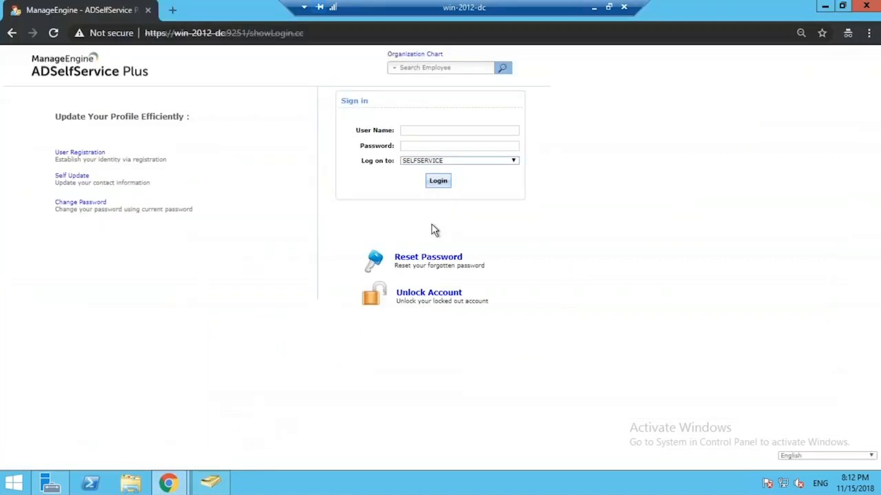
pyautogui.click(429, 257)
pyautogui.write('sree')
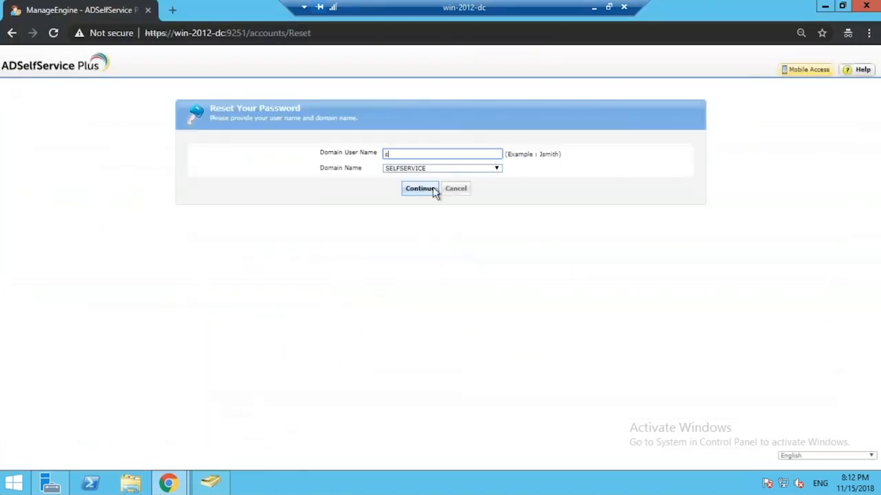
pyautogui.click(428, 191)
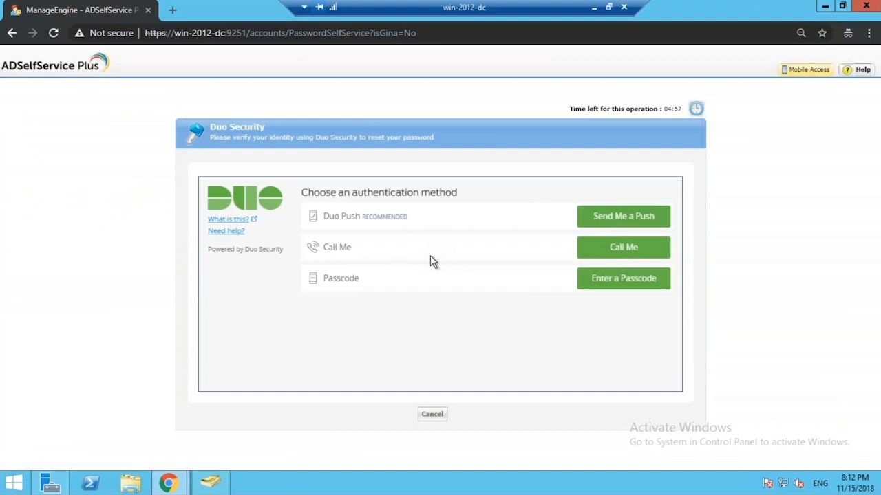
pyautogui.click(615, 219)
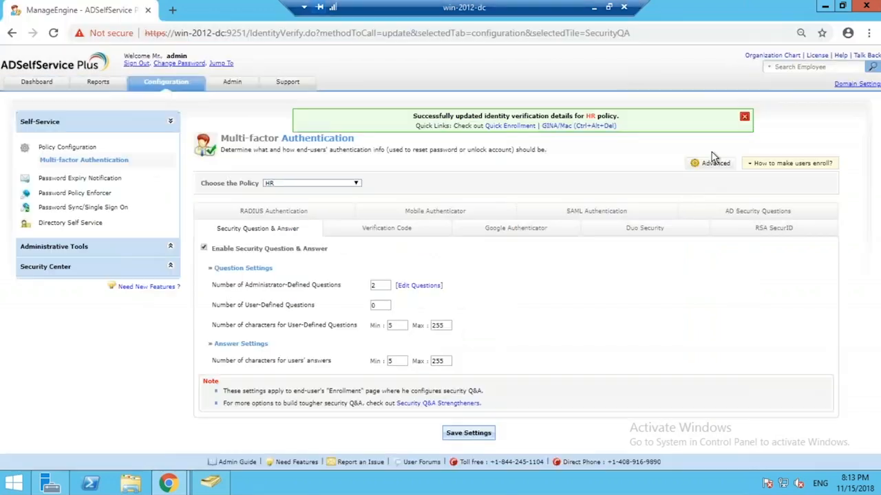
# List the policies in Choose the Policy, then minimise the remote session to reveal PowerPoint.
pyautogui.click(306, 183)
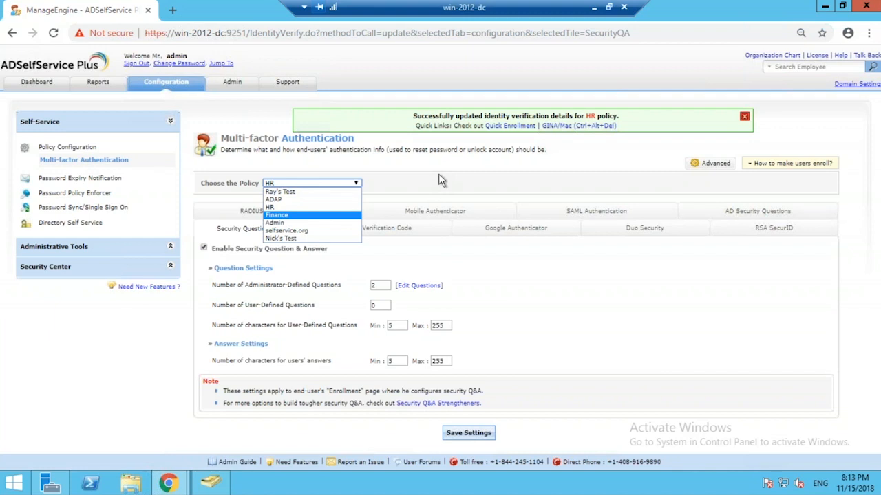
pyautogui.click(594, 6)
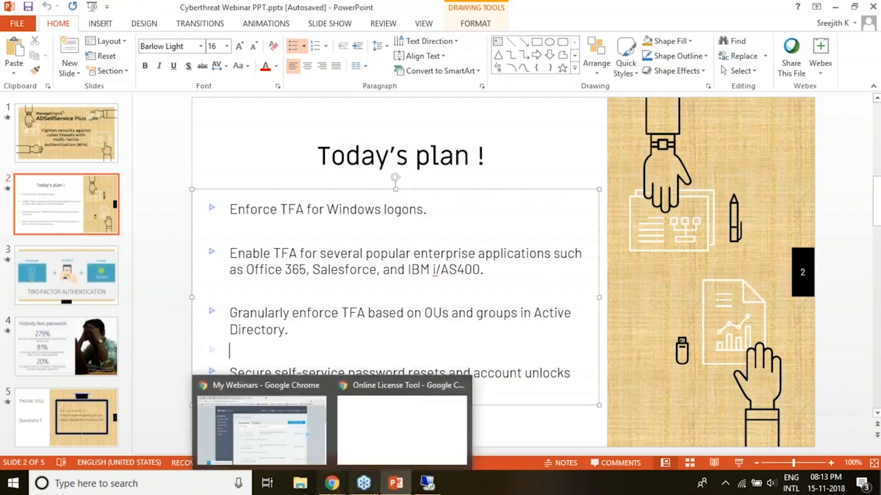
# Return from PowerPoint to the win-2012-dc remote desktop via its taskbar preview.
pyautogui.moveTo(427, 485)
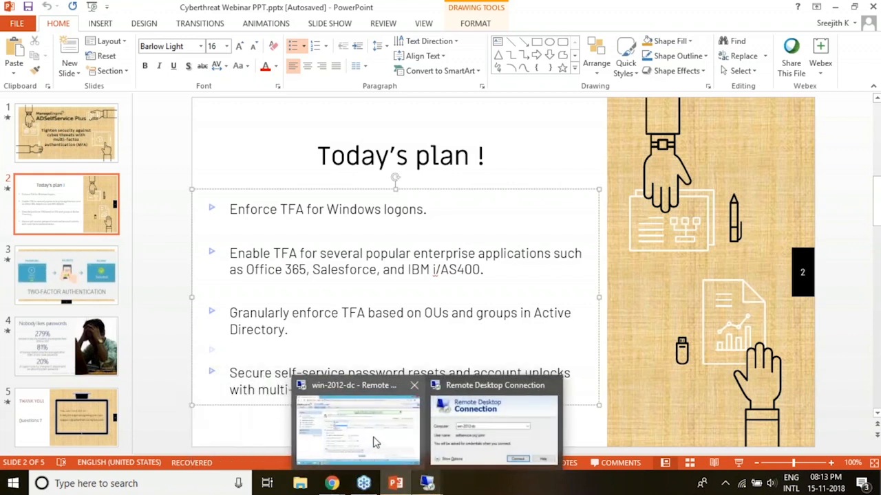
pyautogui.click(372, 441)
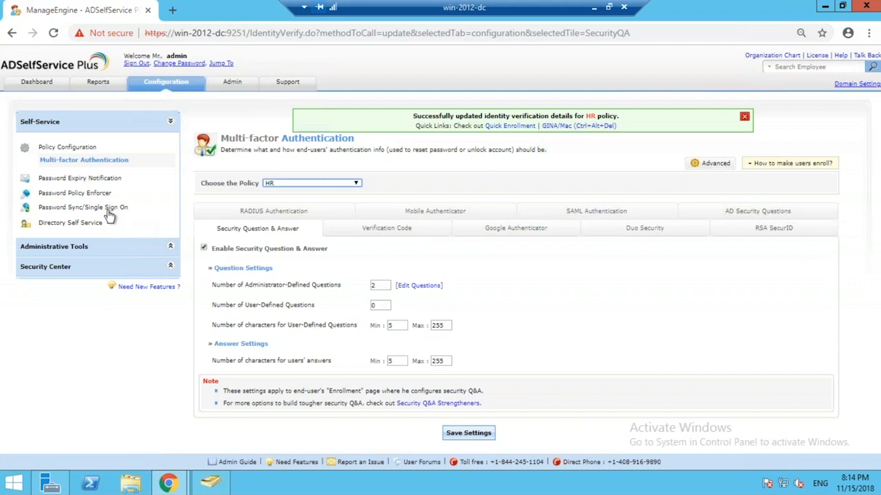
# Filter the Password Sync/Single Sign On catalogue to single sign-on apps, browse them, then switch to the end-user browser.
pyautogui.click(109, 214)
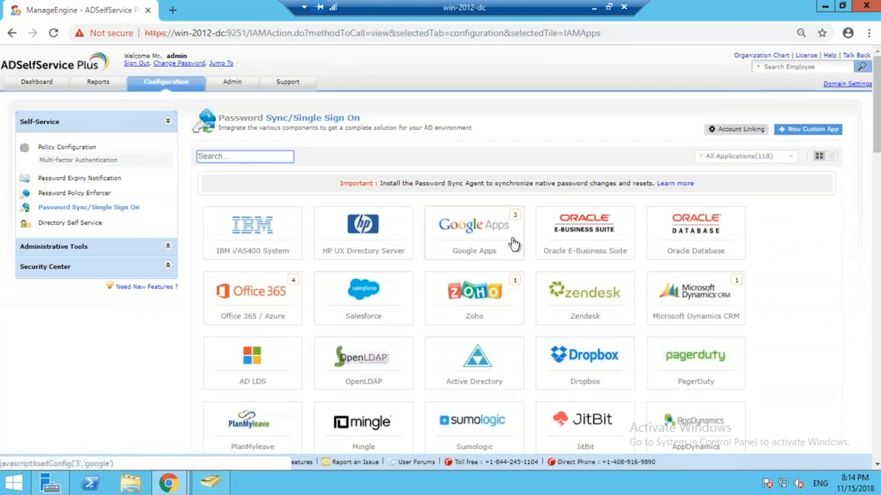
pyautogui.click(736, 158)
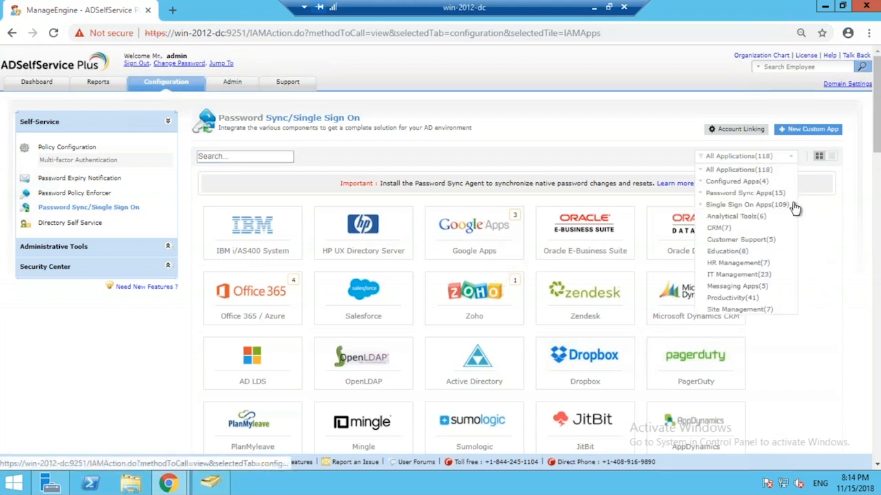
pyautogui.click(784, 205)
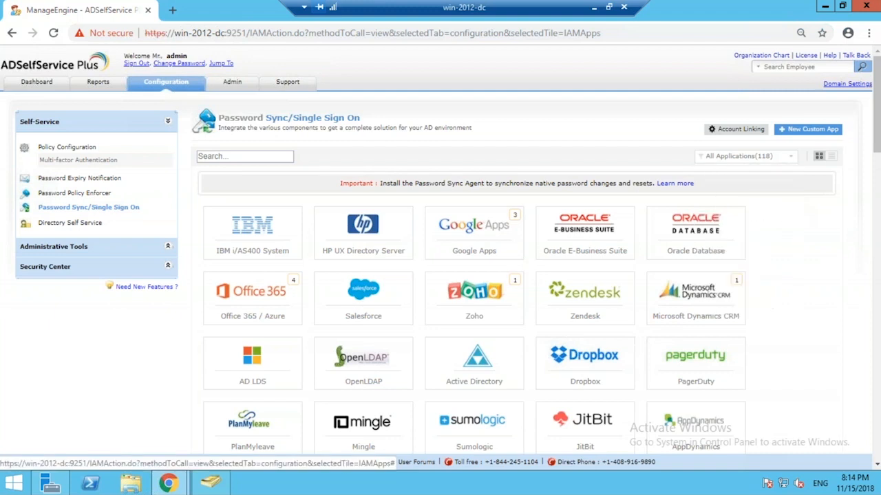
pyautogui.scroll(-3, 795, 245)
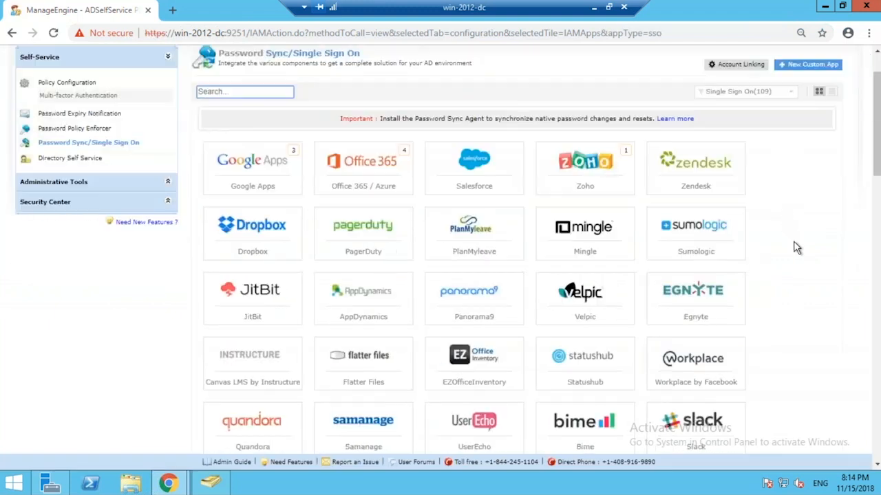
pyautogui.scroll(-8, 796, 246)
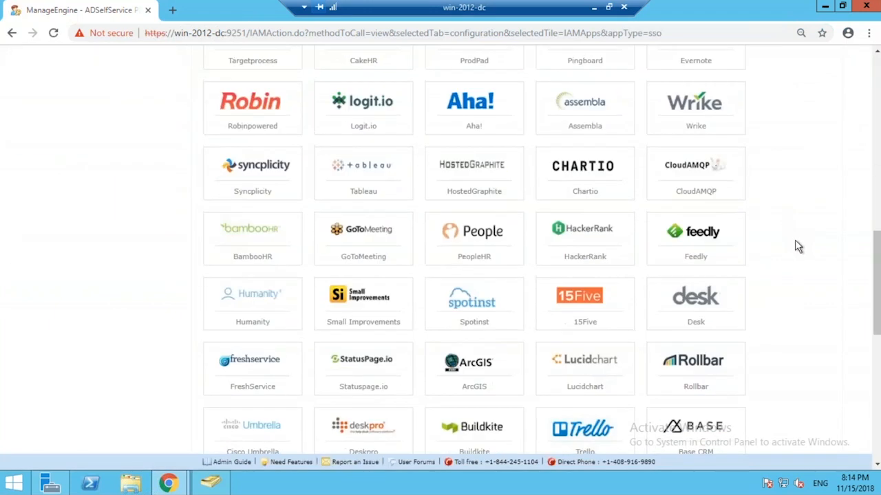
pyautogui.scroll(5, 803, 337)
pyautogui.scroll(6, 803, 340)
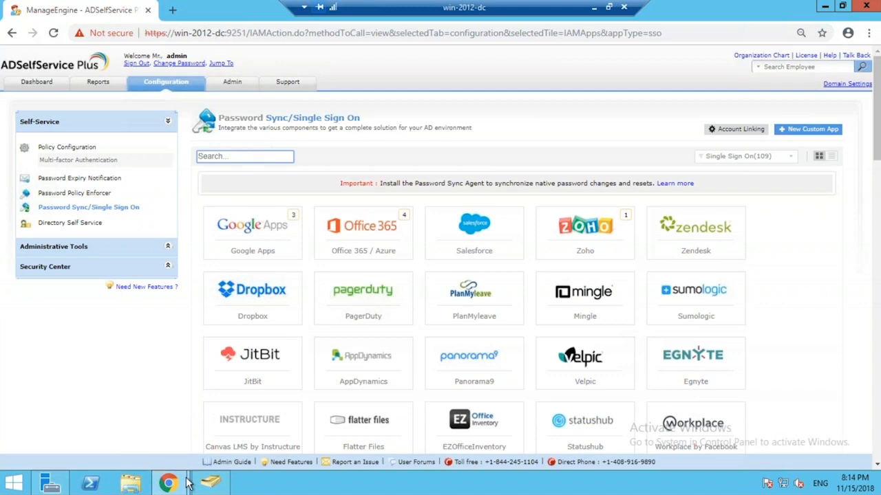
pyautogui.click(183, 414)
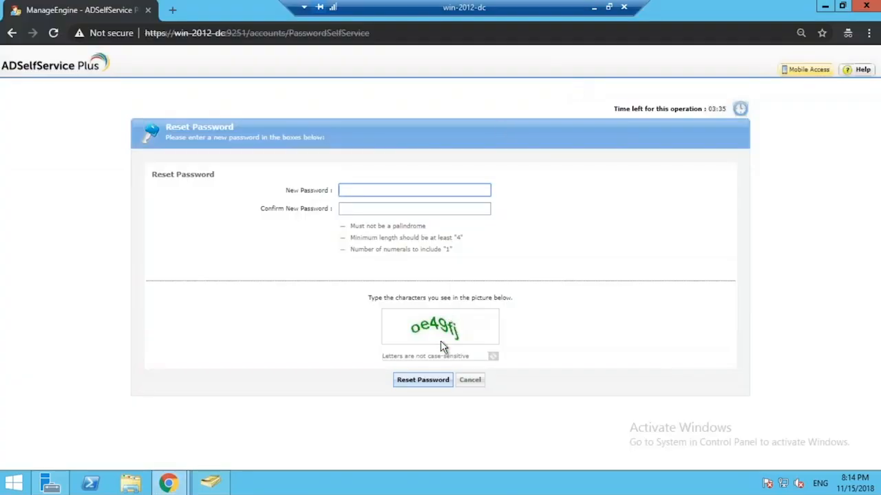
# Cancel the password reset and log in to self-service with the corrected user name and password.
pyautogui.click(462, 380)
pyautogui.click(405, 130)
pyautogui.write('sree')
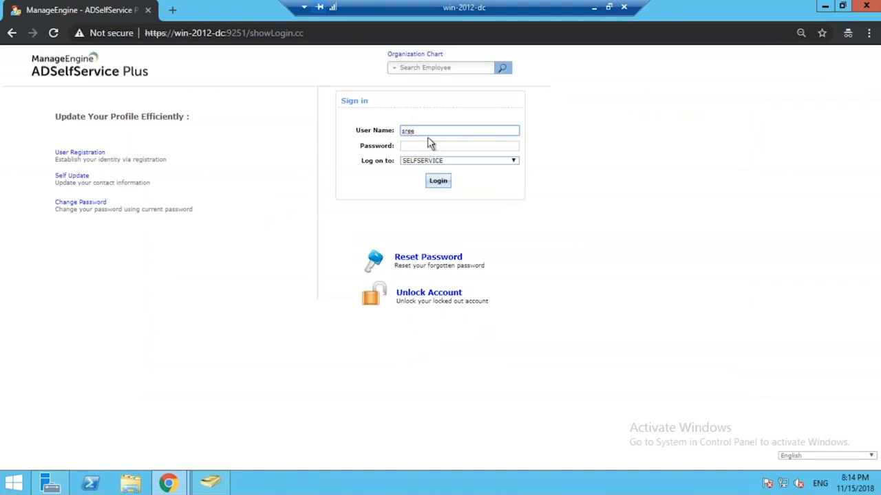
pyautogui.doubleClick(422, 130)
pyautogui.write('des')
pyautogui.write('ter')
pyautogui.click(423, 147)
pyautogui.write('••••••••')
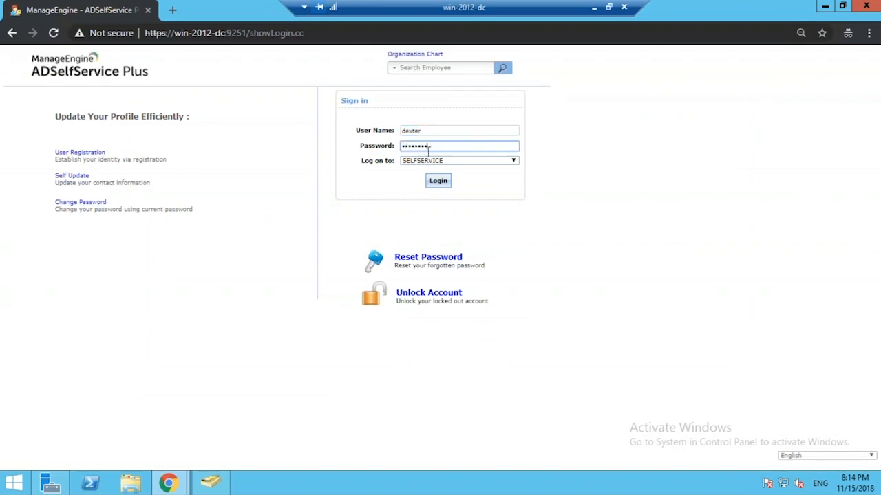
pyautogui.write('••••')
pyautogui.click(439, 182)
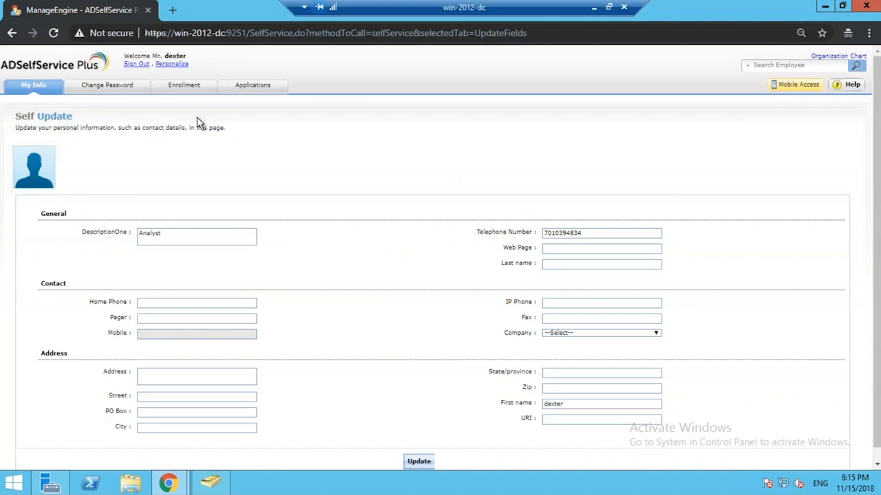
# Launch Zoho through single sign-on from the user's Applications tab.
pyautogui.click(252, 88)
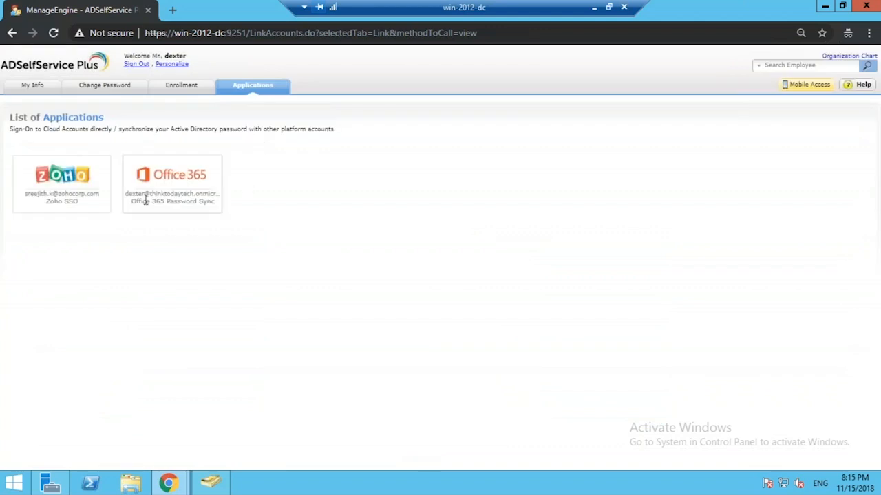
pyautogui.moveTo(79, 206)
pyautogui.click(61, 186)
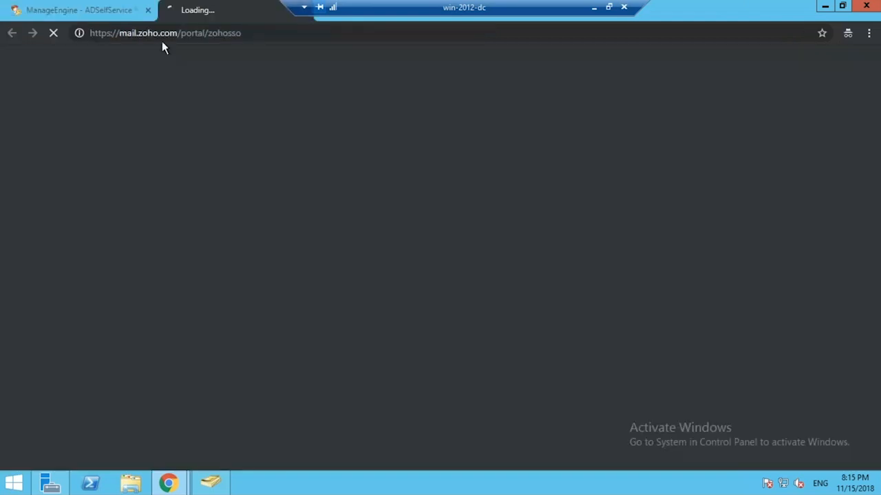
# Close the Zoho Mail Suite tab and sign the user out of the portal.
pyautogui.click(115, 12)
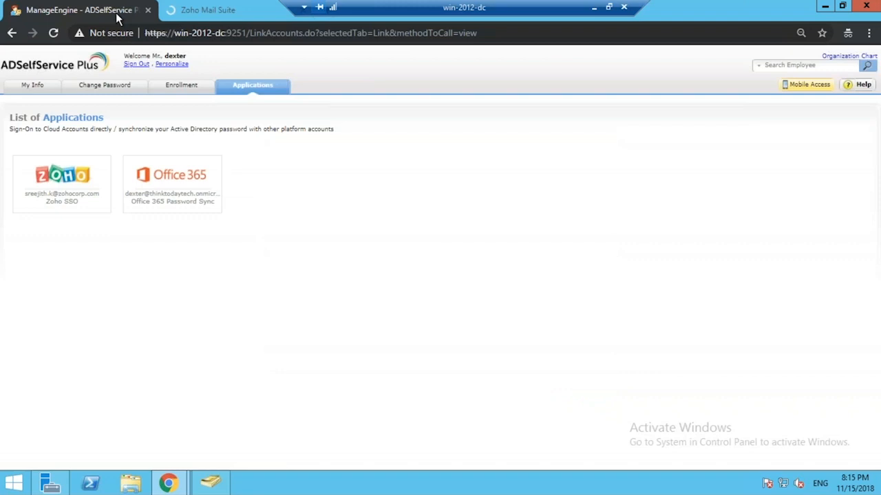
pyautogui.rightClick(252, 16)
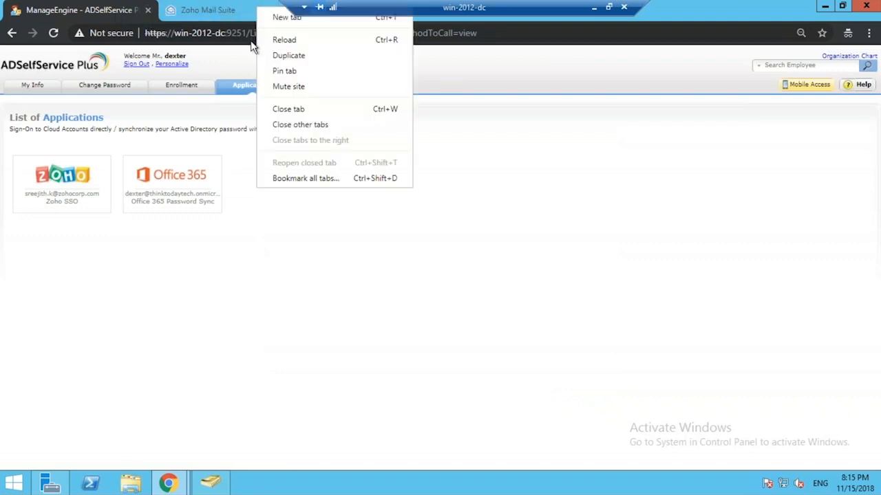
pyautogui.click(275, 108)
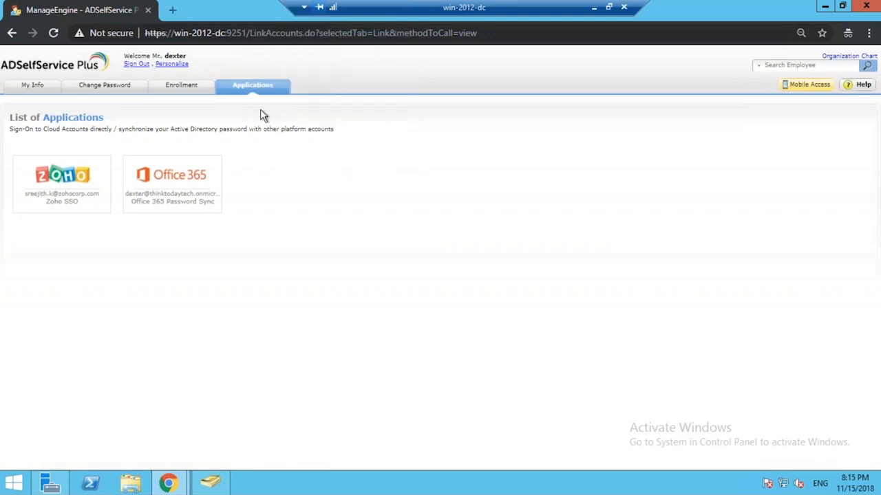
pyautogui.moveTo(59, 190)
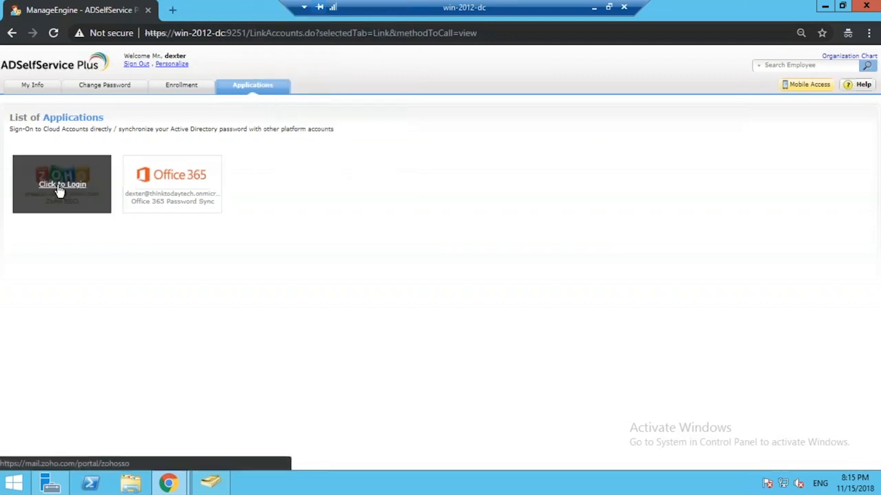
pyautogui.click(137, 64)
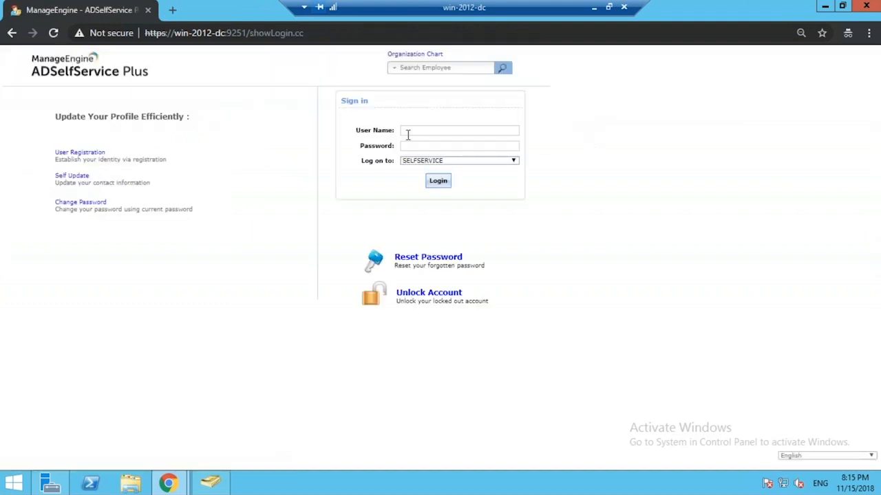
pyautogui.click(407, 134)
pyautogui.write('sree')
pyautogui.press('Tab')
pyautogui.write('••••••••••••')
pyautogui.click(442, 183)
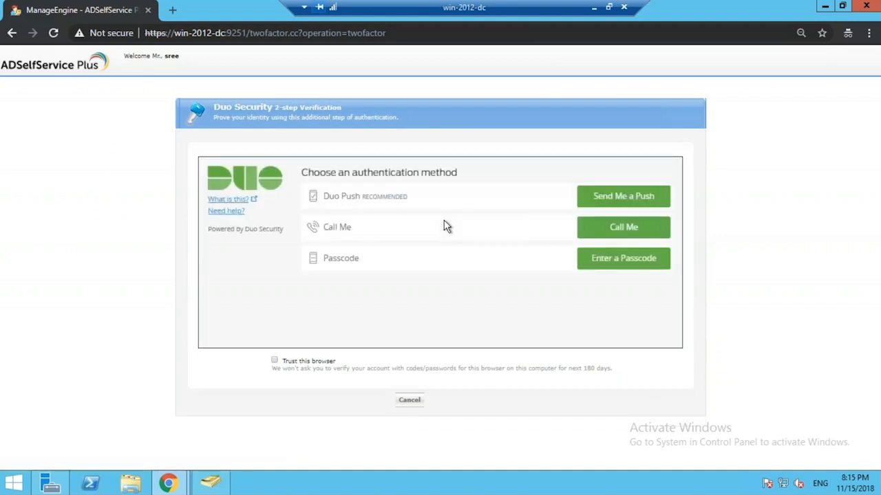
pyautogui.click(409, 399)
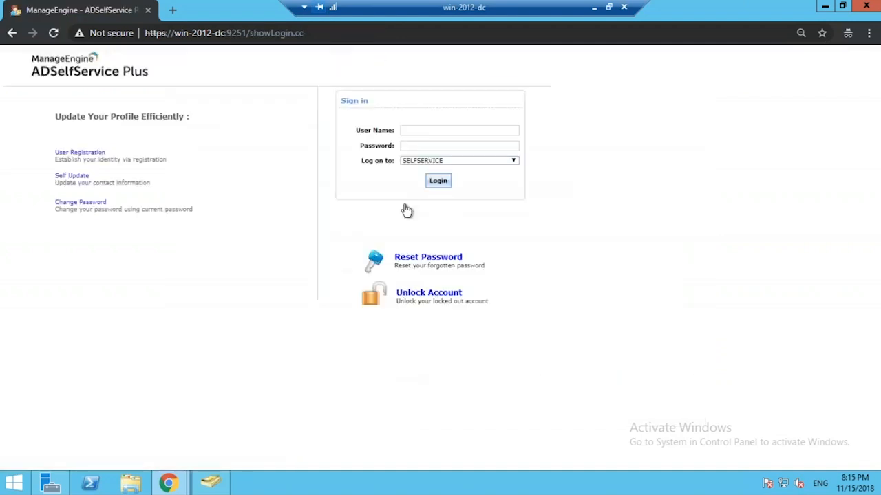
pyautogui.click(428, 130)
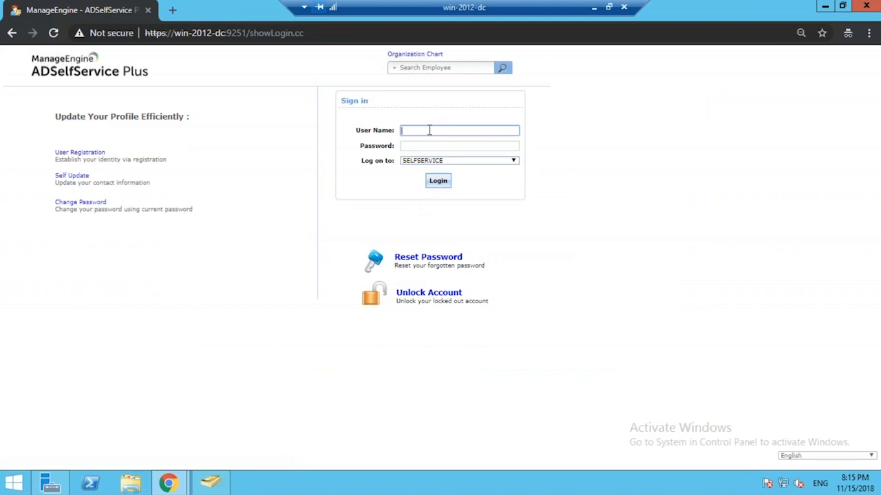
pyautogui.write('dexter')
pyautogui.press('Tab')
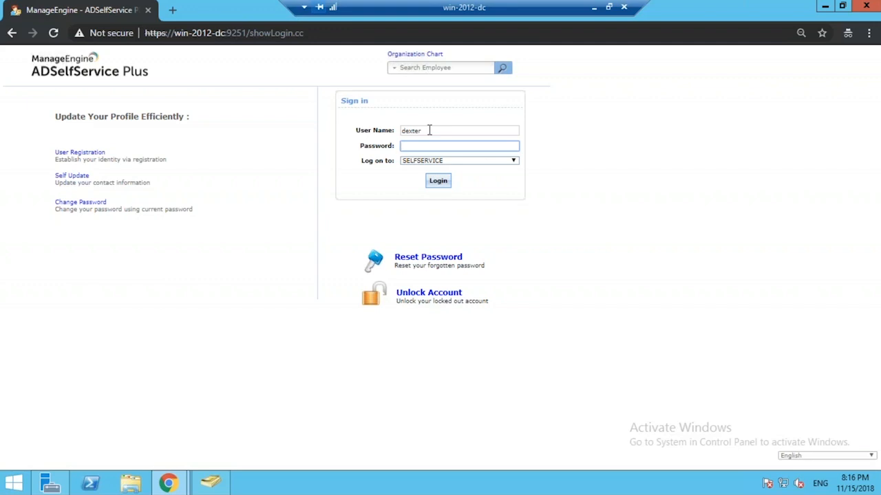
pyautogui.write('************')
pyautogui.press('Return')
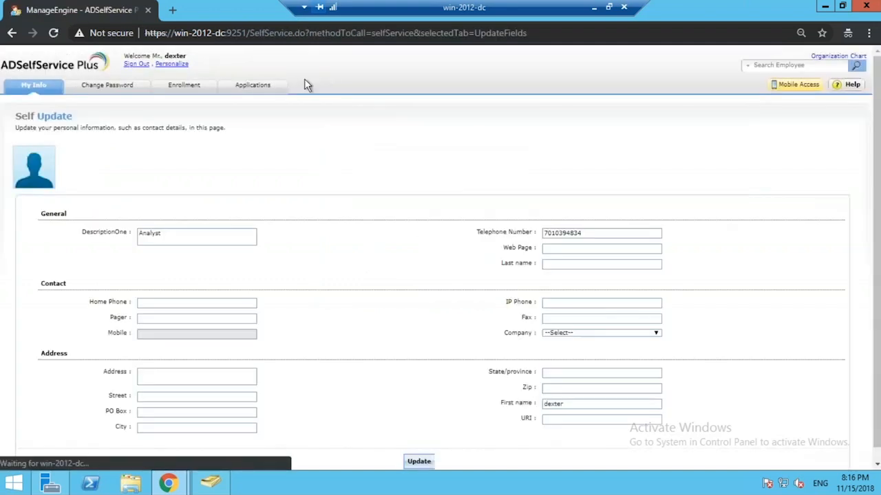
pyautogui.click(261, 86)
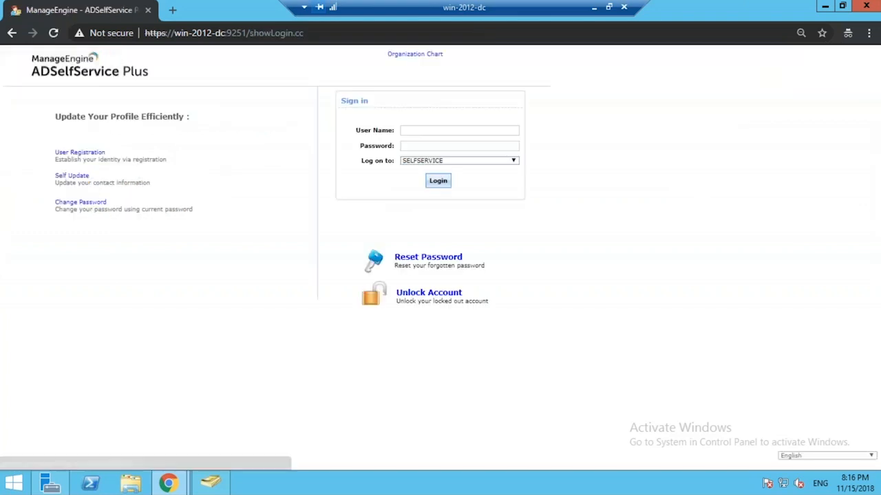
# Sign in to the self-service portal with the Duo-enrolled user's name and password, fixing a mistyped password.
pyautogui.click(414, 128)
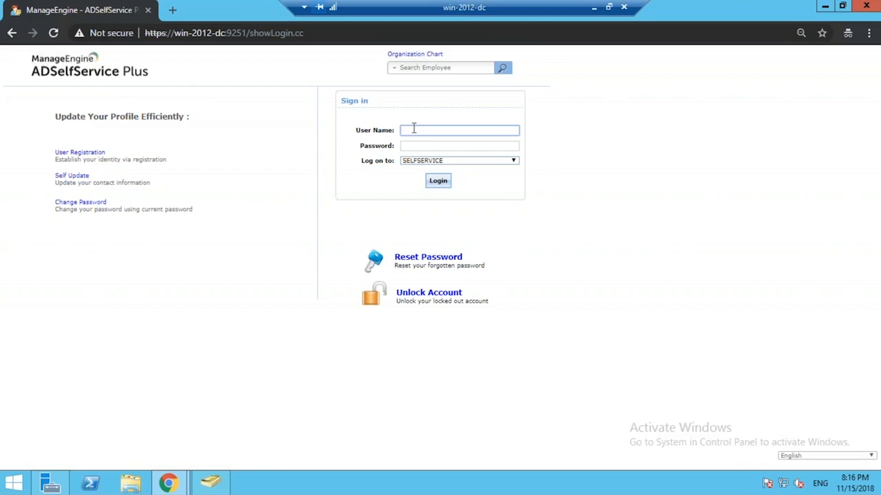
pyautogui.write('sree')
pyautogui.press('Tab')
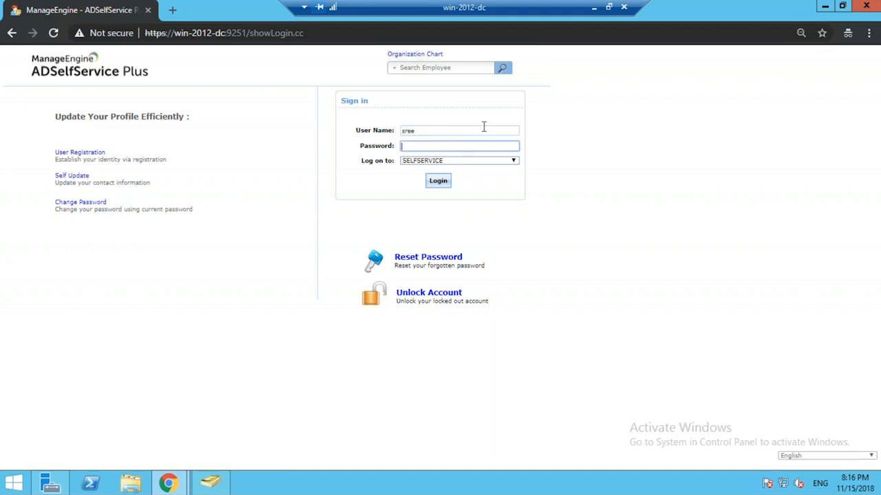
pyautogui.write('•••')
pyautogui.press('BackSpace')
pyautogui.press('BackSpace')
pyautogui.press('BackSpace')
pyautogui.write('••••••••••••')
pyautogui.press('Return')
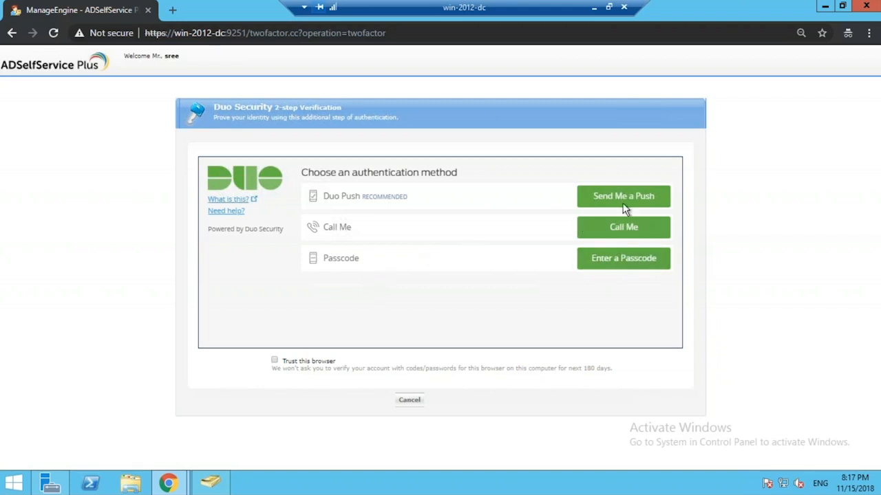
# Pass the Duo prompt by entering a one-time passcode.
pyautogui.click(613, 259)
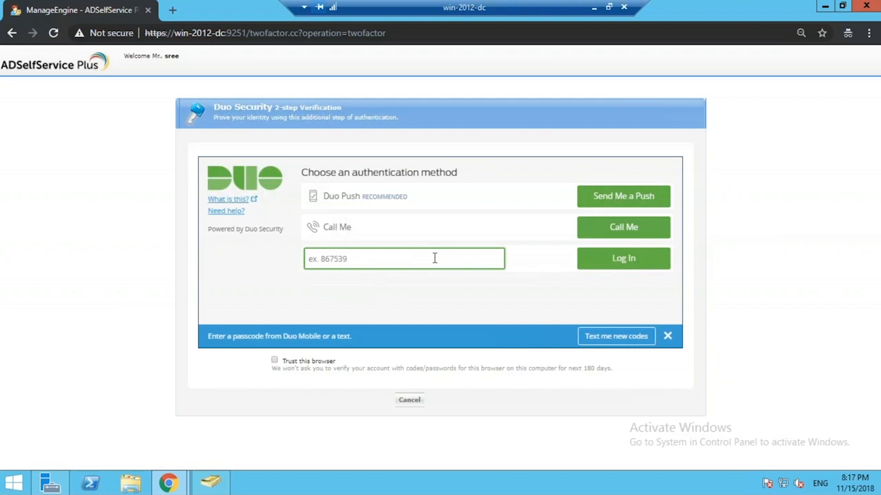
pyautogui.click(610, 261)
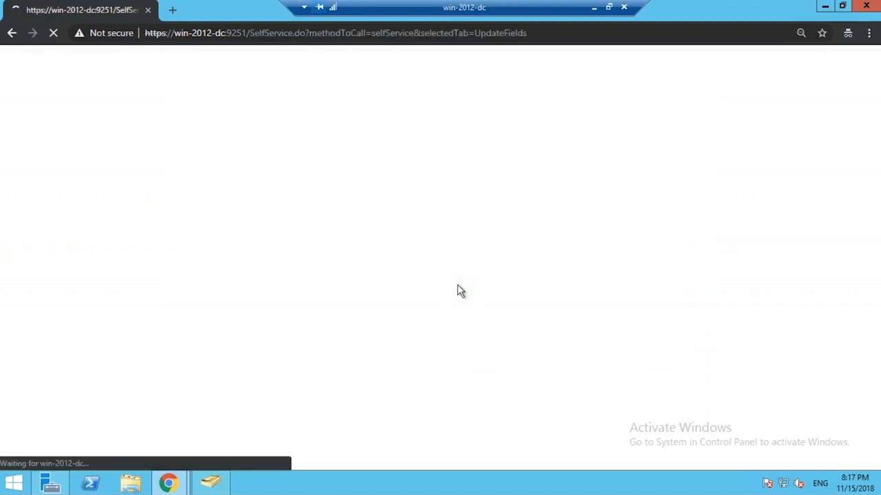
# Launch Google Apps via single sign-on from Applications, then close the resulting Google sign-in tab.
pyautogui.click(254, 90)
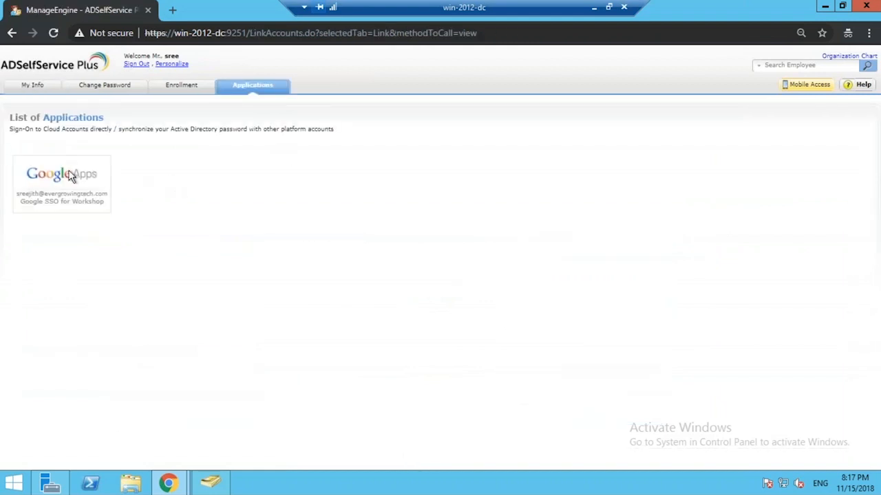
pyautogui.click(55, 188)
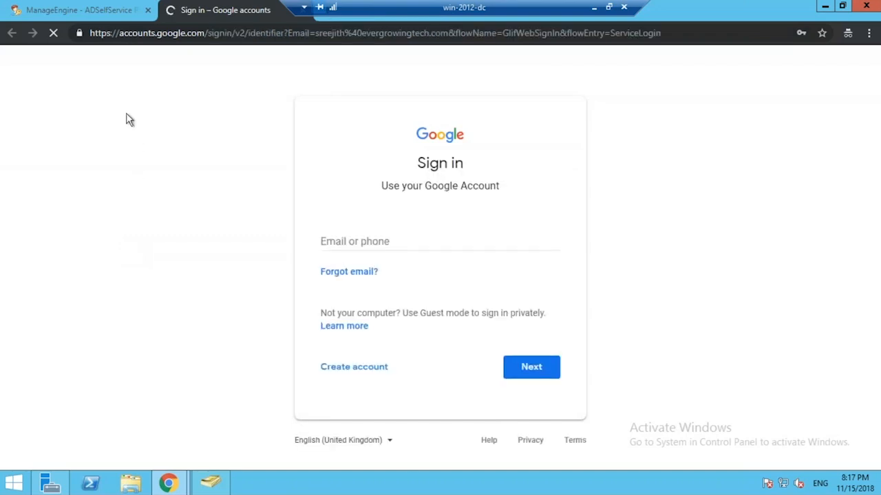
pyautogui.click(98, 8)
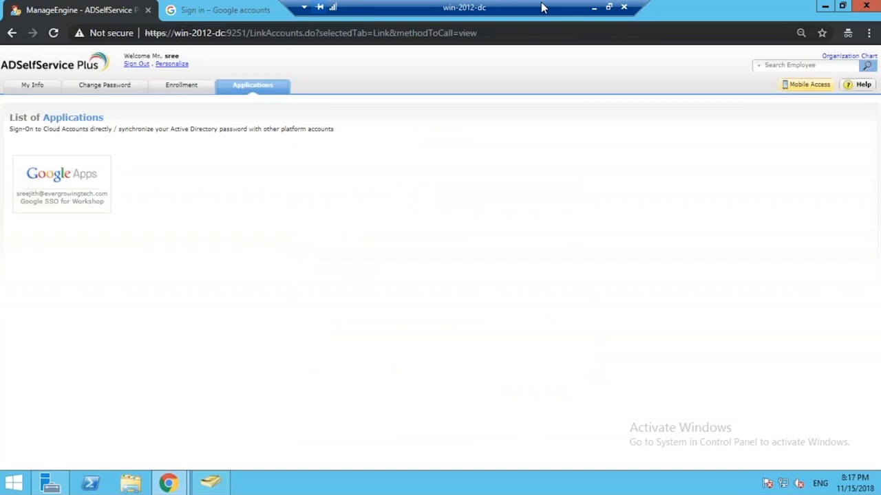
pyautogui.rightClick(237, 12)
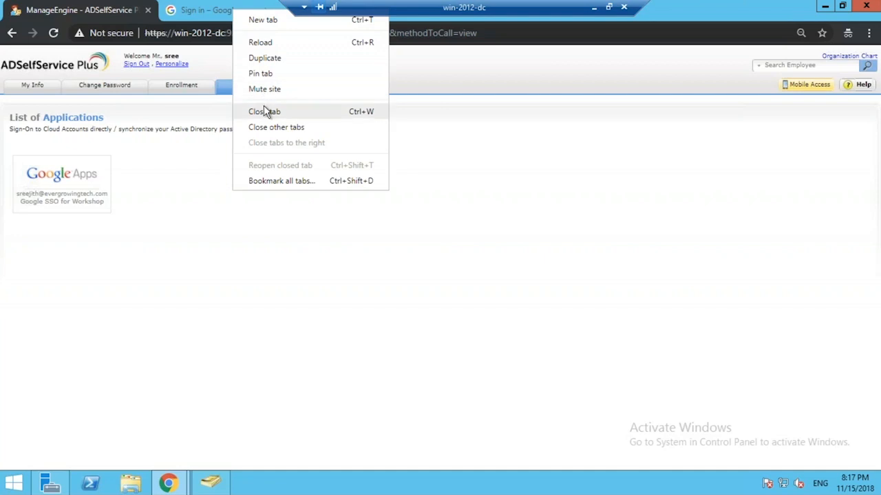
pyautogui.click(264, 111)
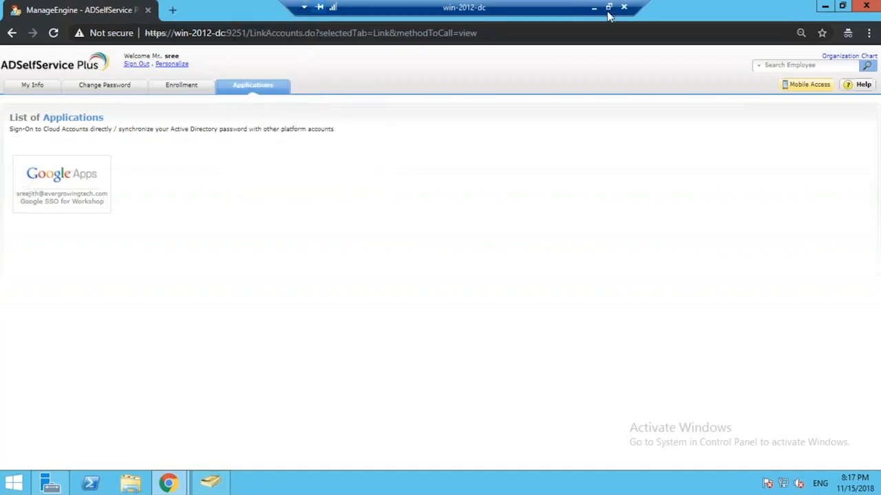